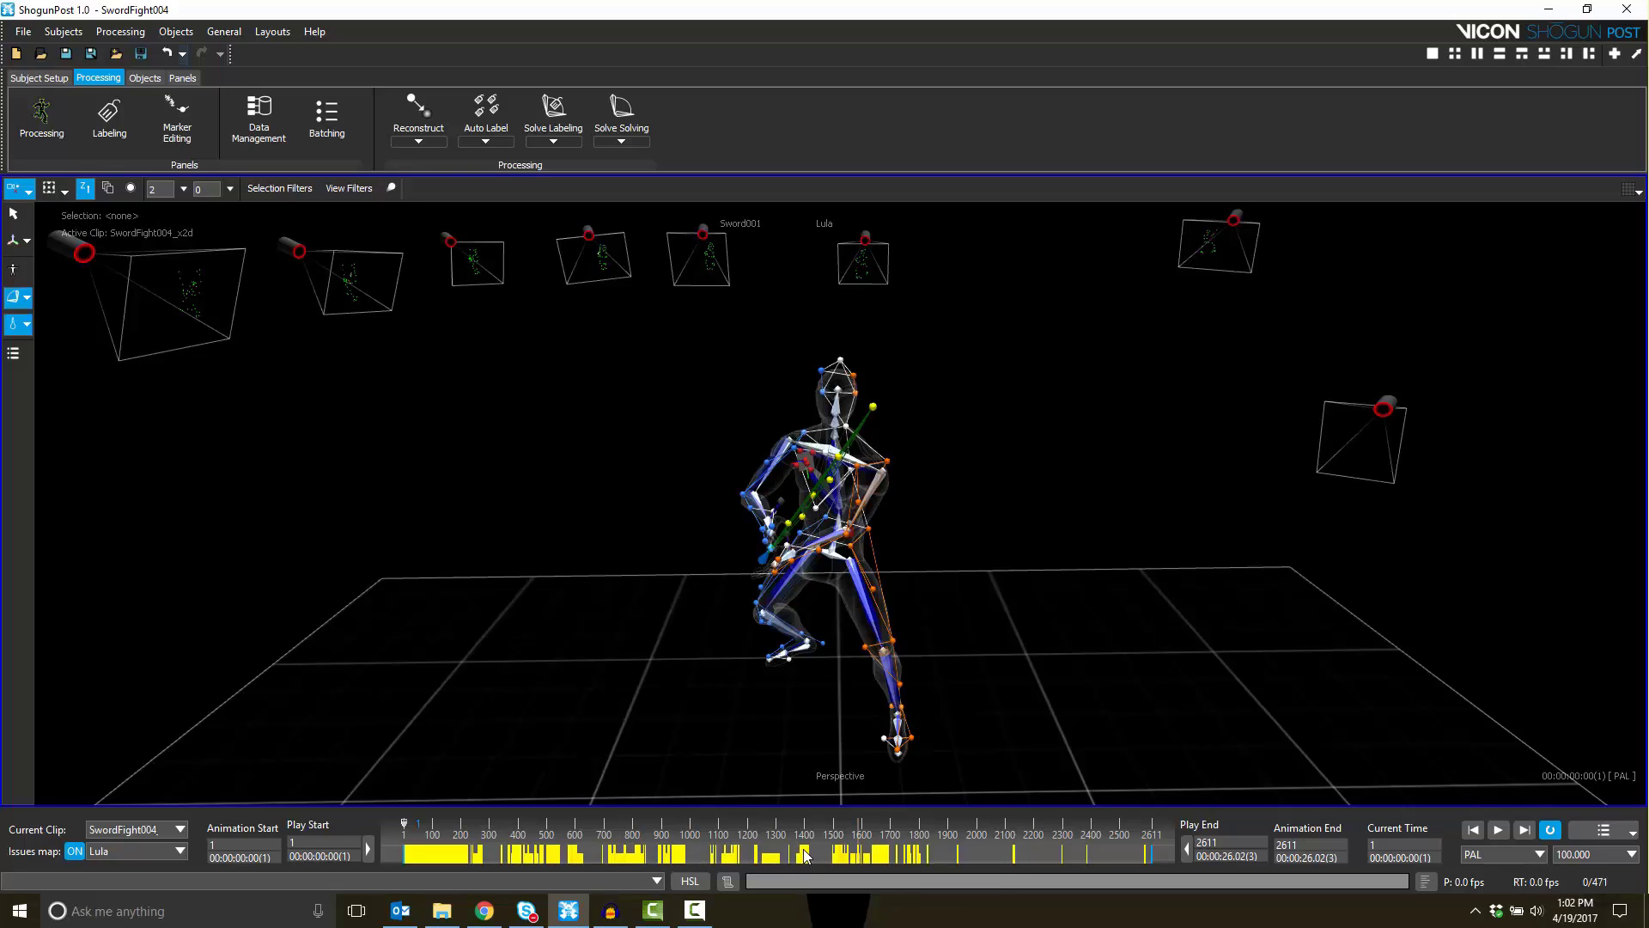
# Turn the Lula issues map off and back on to recalculate it
pyautogui.moveTo(807, 864)
pyautogui.click(76, 851)
pyautogui.click(76, 851)
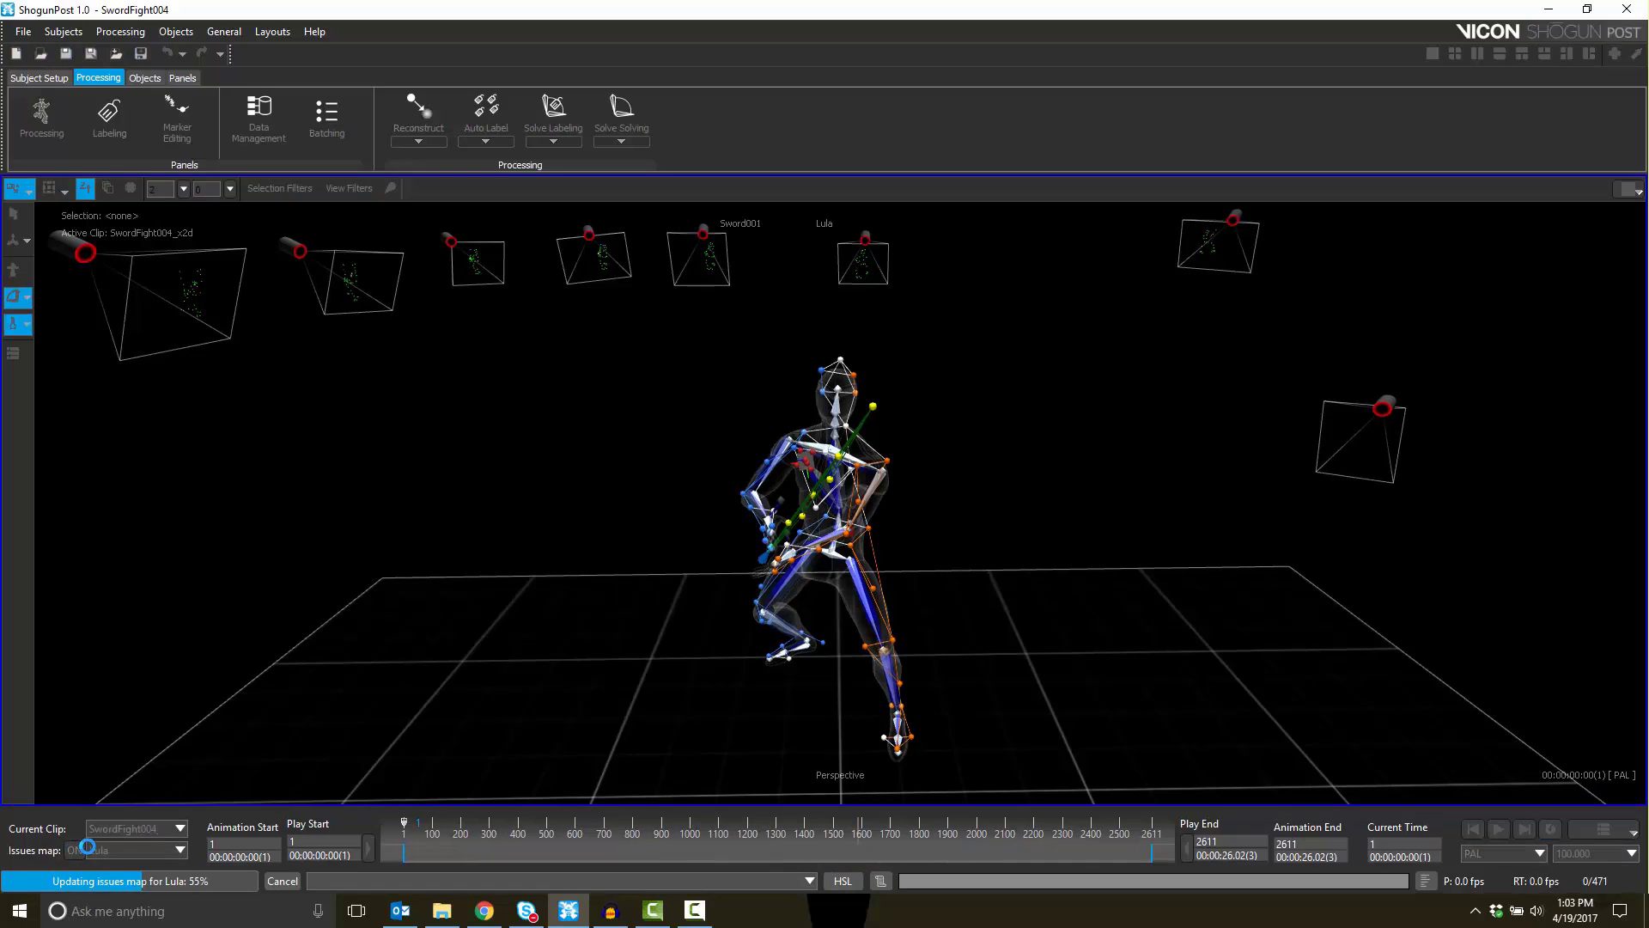
# View the timeline issues map for Sword001 and for All, returning it to Lula
pyautogui.click(138, 851)
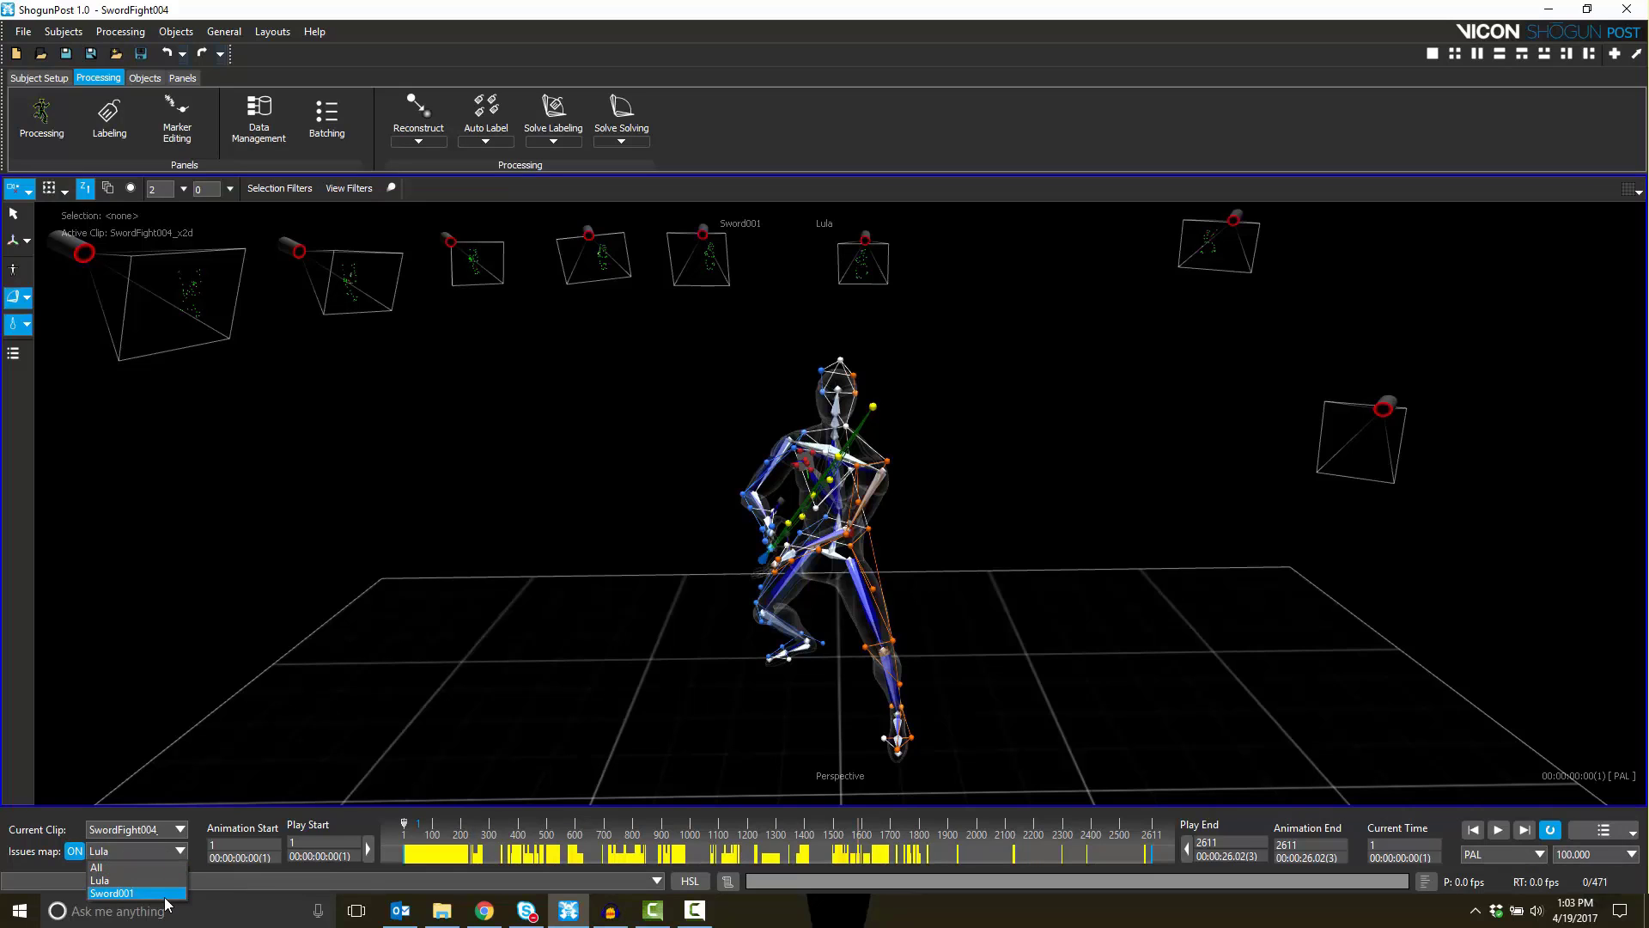
pyautogui.click(168, 896)
pyautogui.click(169, 852)
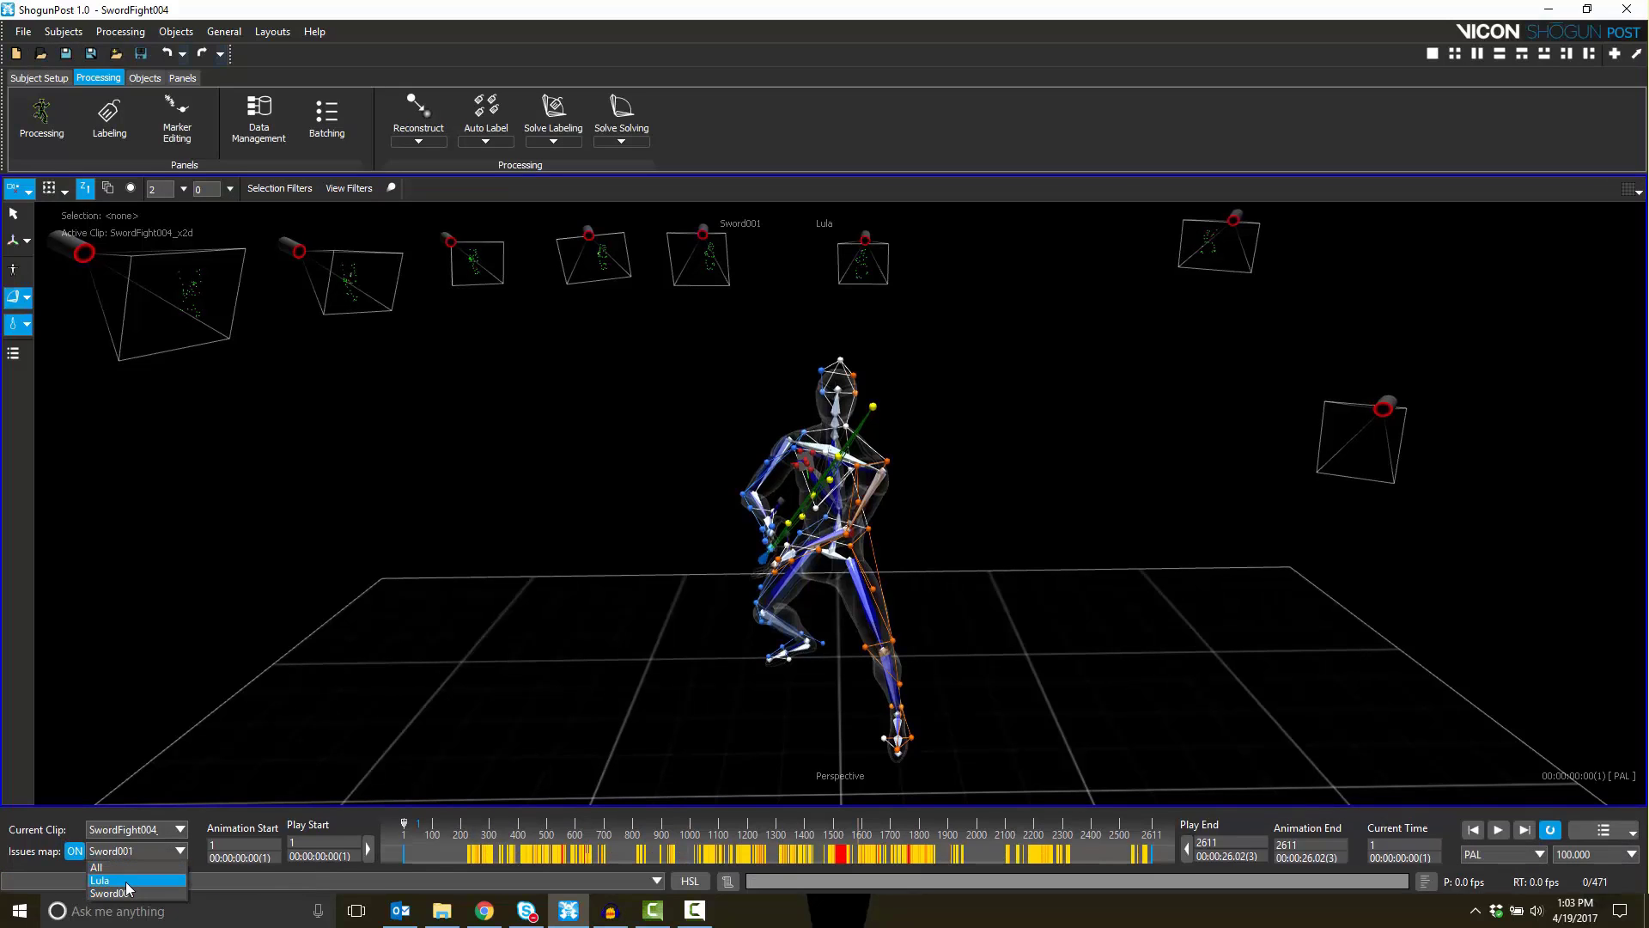
pyautogui.click(163, 881)
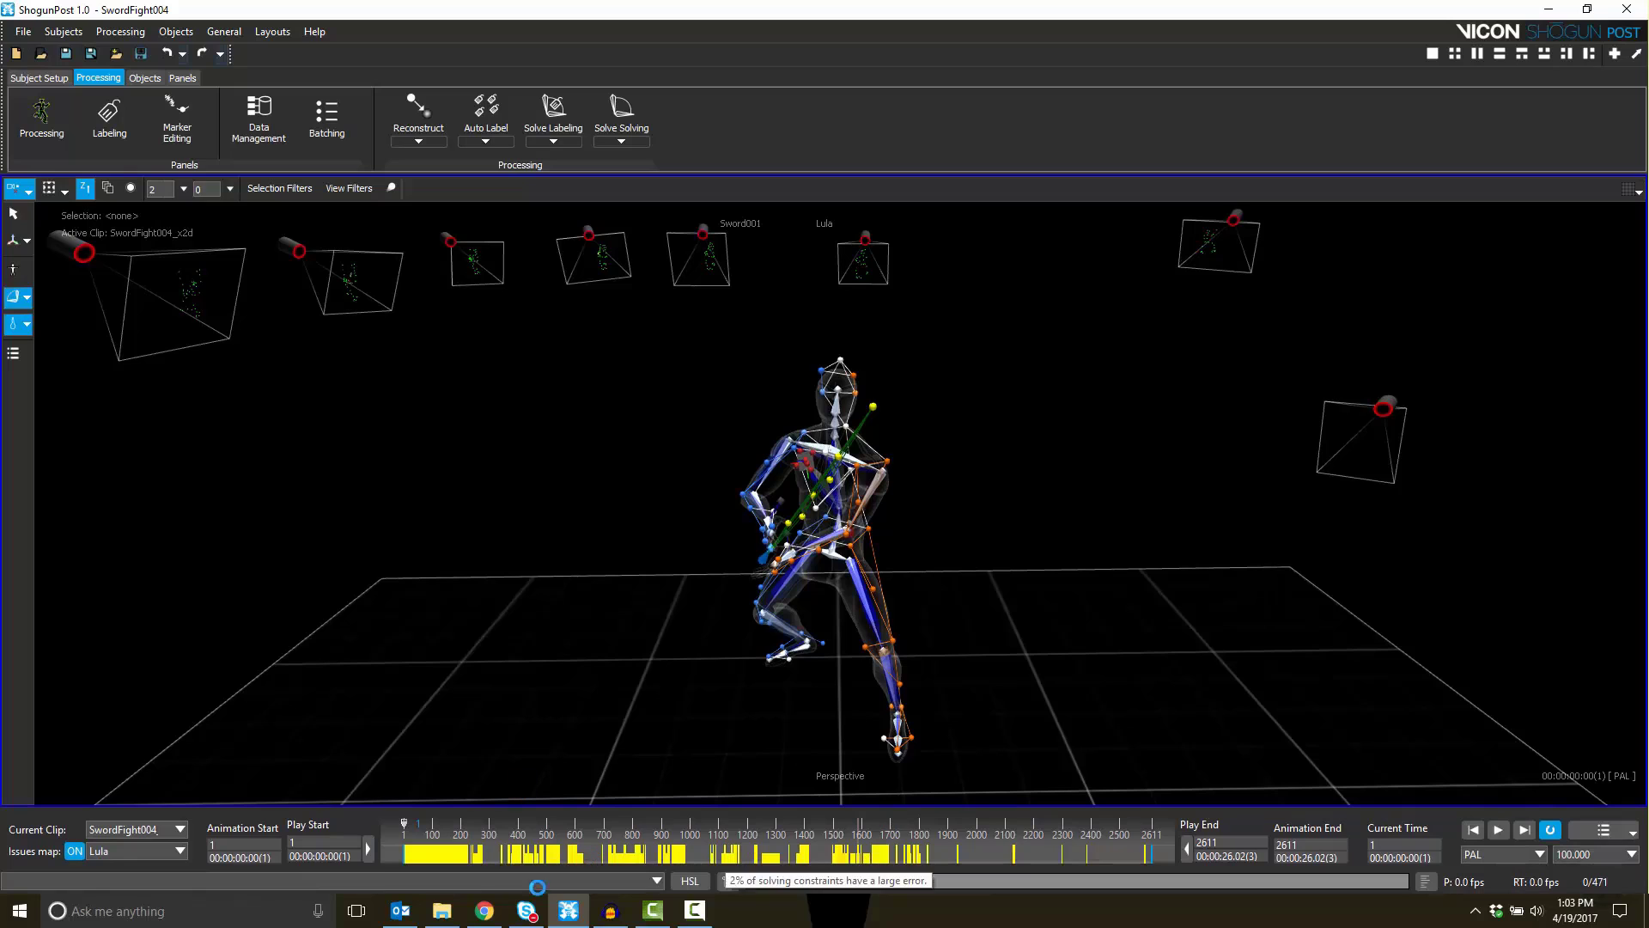
pyautogui.click(146, 852)
pyautogui.click(103, 867)
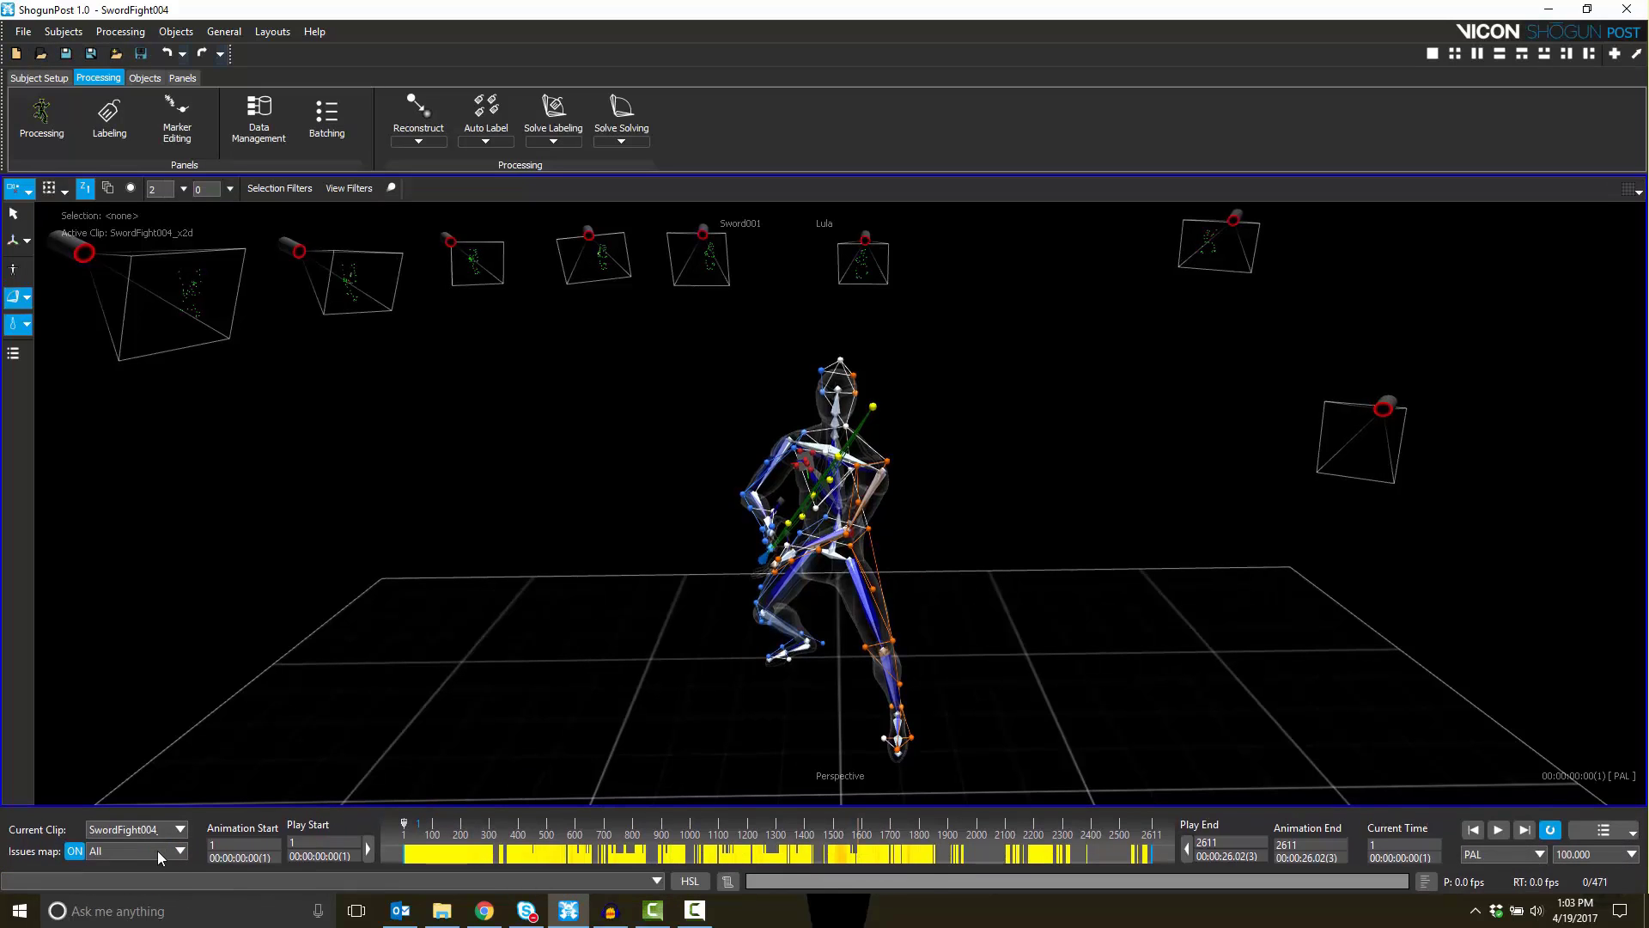
pyautogui.click(158, 853)
pyautogui.click(107, 879)
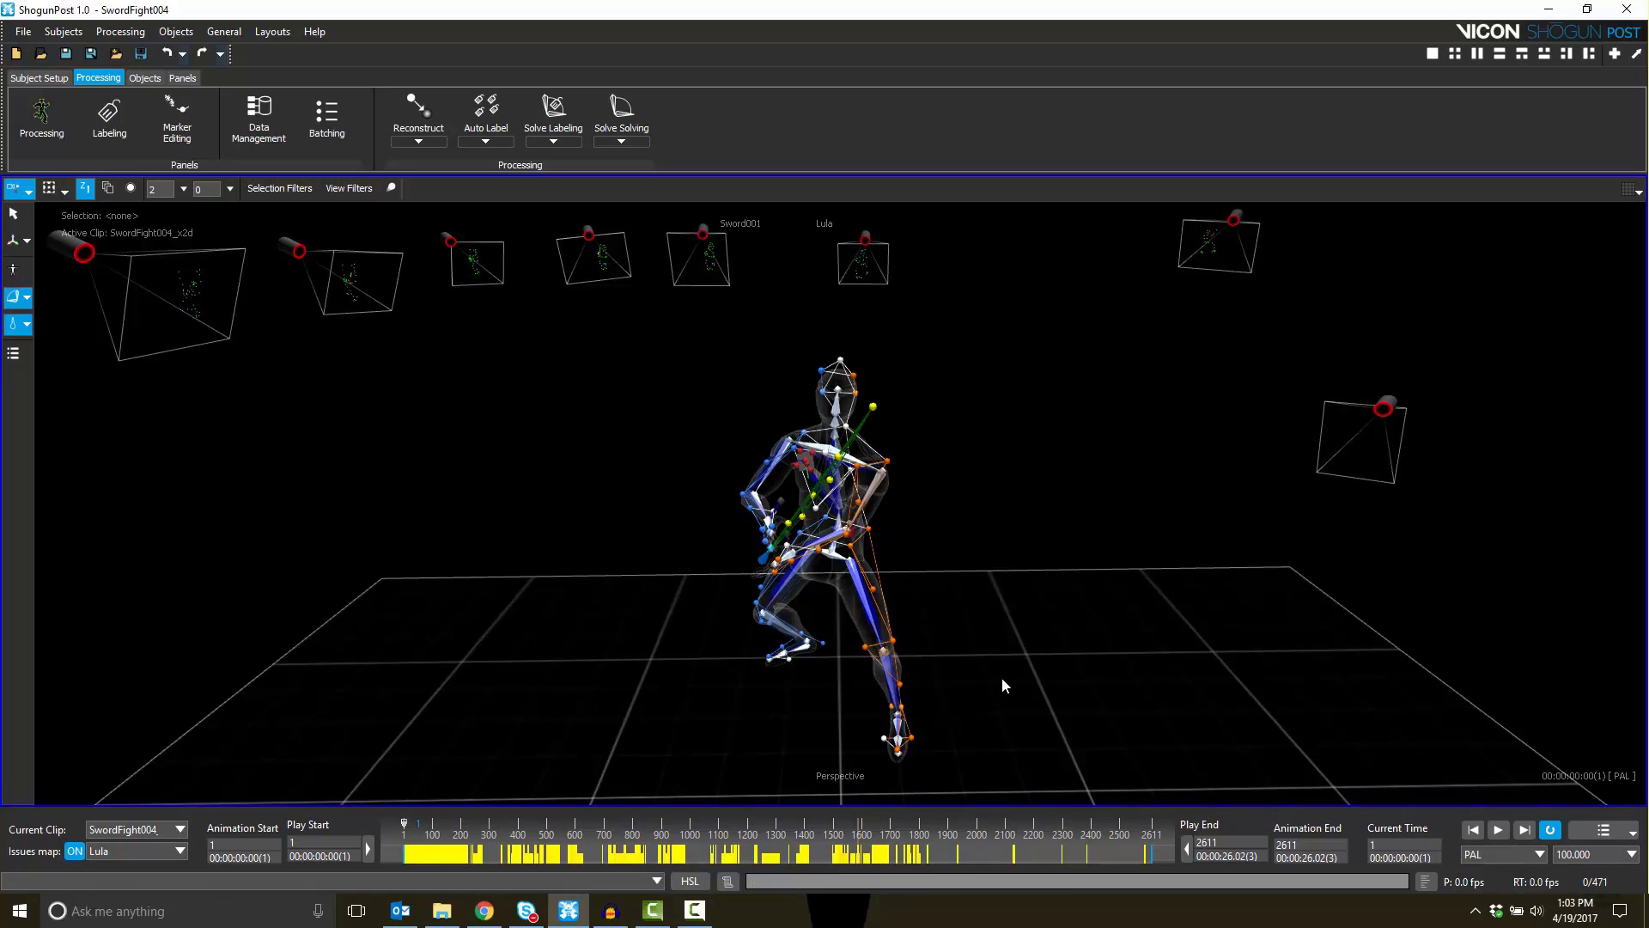
# Go to the flagged issue at frame 1397 on the issues map and examine Lula's front shoulder markers up close
pyautogui.moveTo(1001, 677)
pyautogui.keyDown('alt'); pyautogui.mouseDown()
pyautogui.moveTo(1052, 696)
pyautogui.moveTo(1002, 670)
pyautogui.mouseUp(); pyautogui.keyUp('alt')
pyautogui.keyDown('alt'); pyautogui.moveTo(1002, 670); pyautogui.dragTo(868, 456, button='right'); pyautogui.keyUp('alt')
pyautogui.keyDown('alt'); pyautogui.moveTo(777, 726); pyautogui.dragTo(856, 728, button='middle'); pyautogui.keyUp('alt')
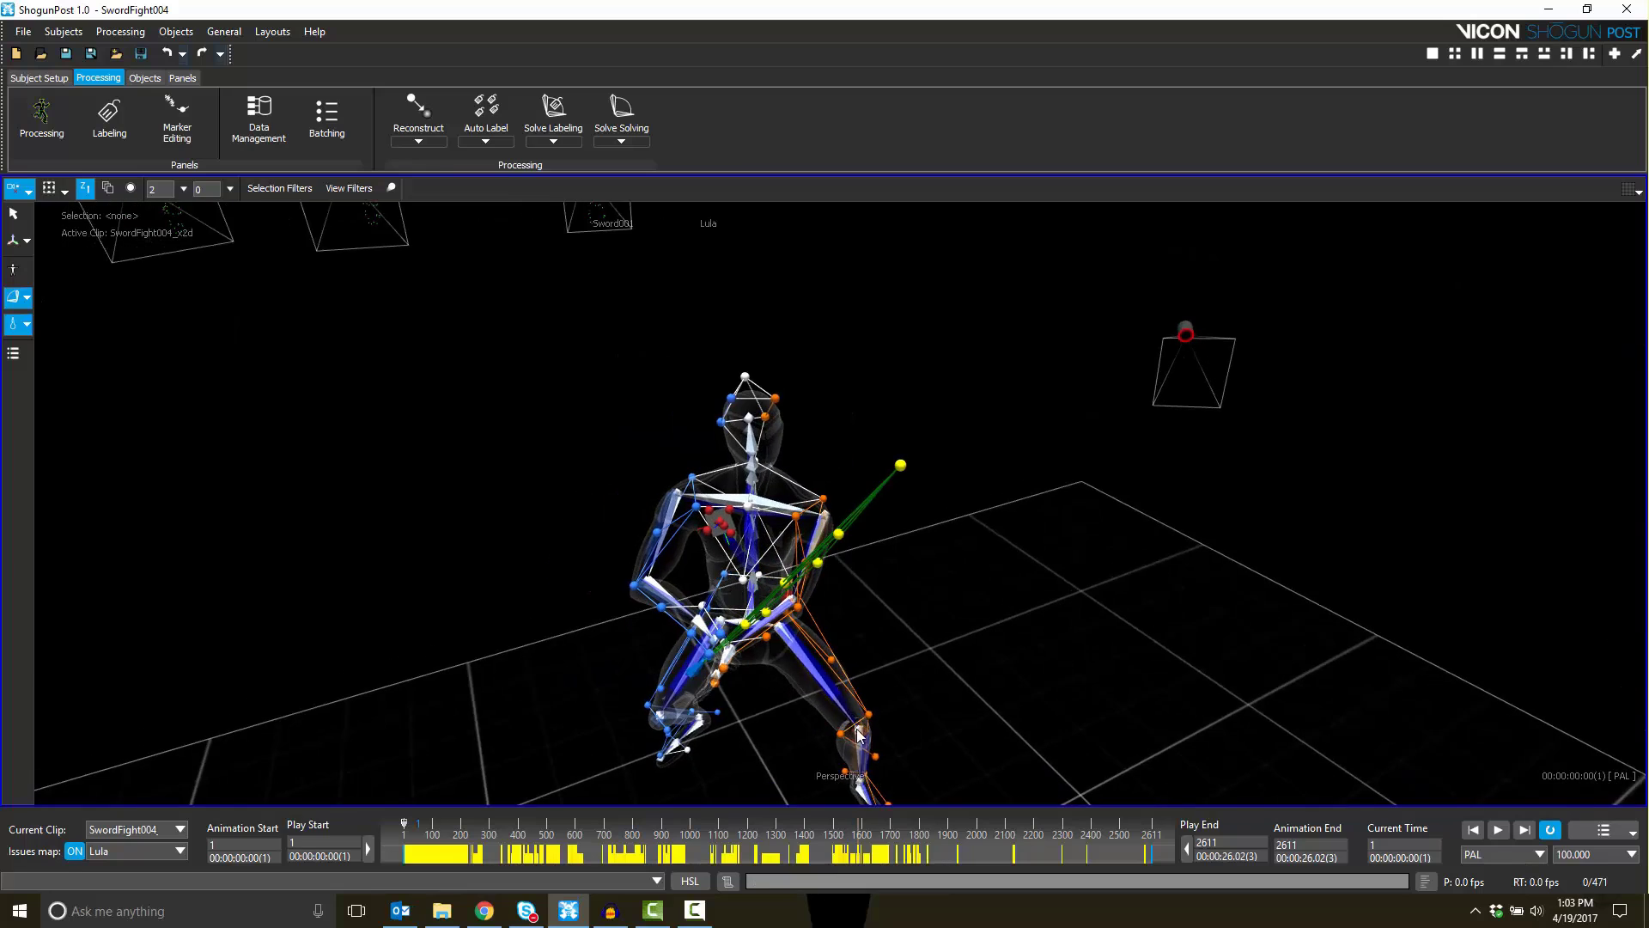
pyautogui.keyDown('alt'); pyautogui.moveTo(856, 728); pyautogui.dragTo(838, 771, button='right'); pyautogui.keyUp('alt')
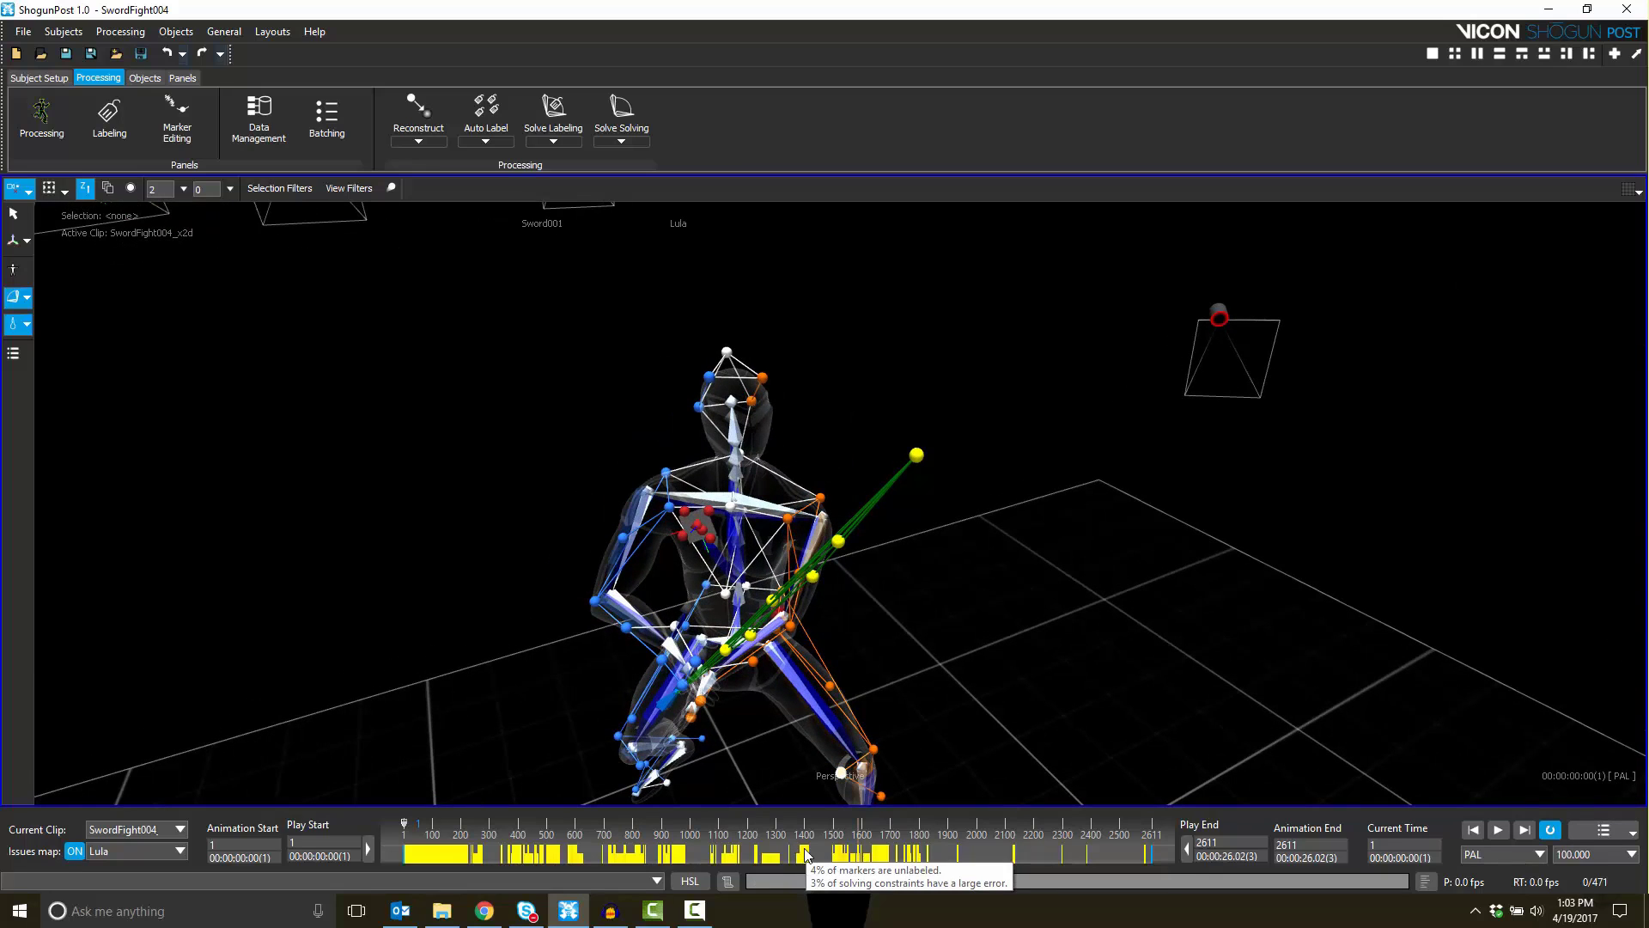
pyautogui.click(805, 852)
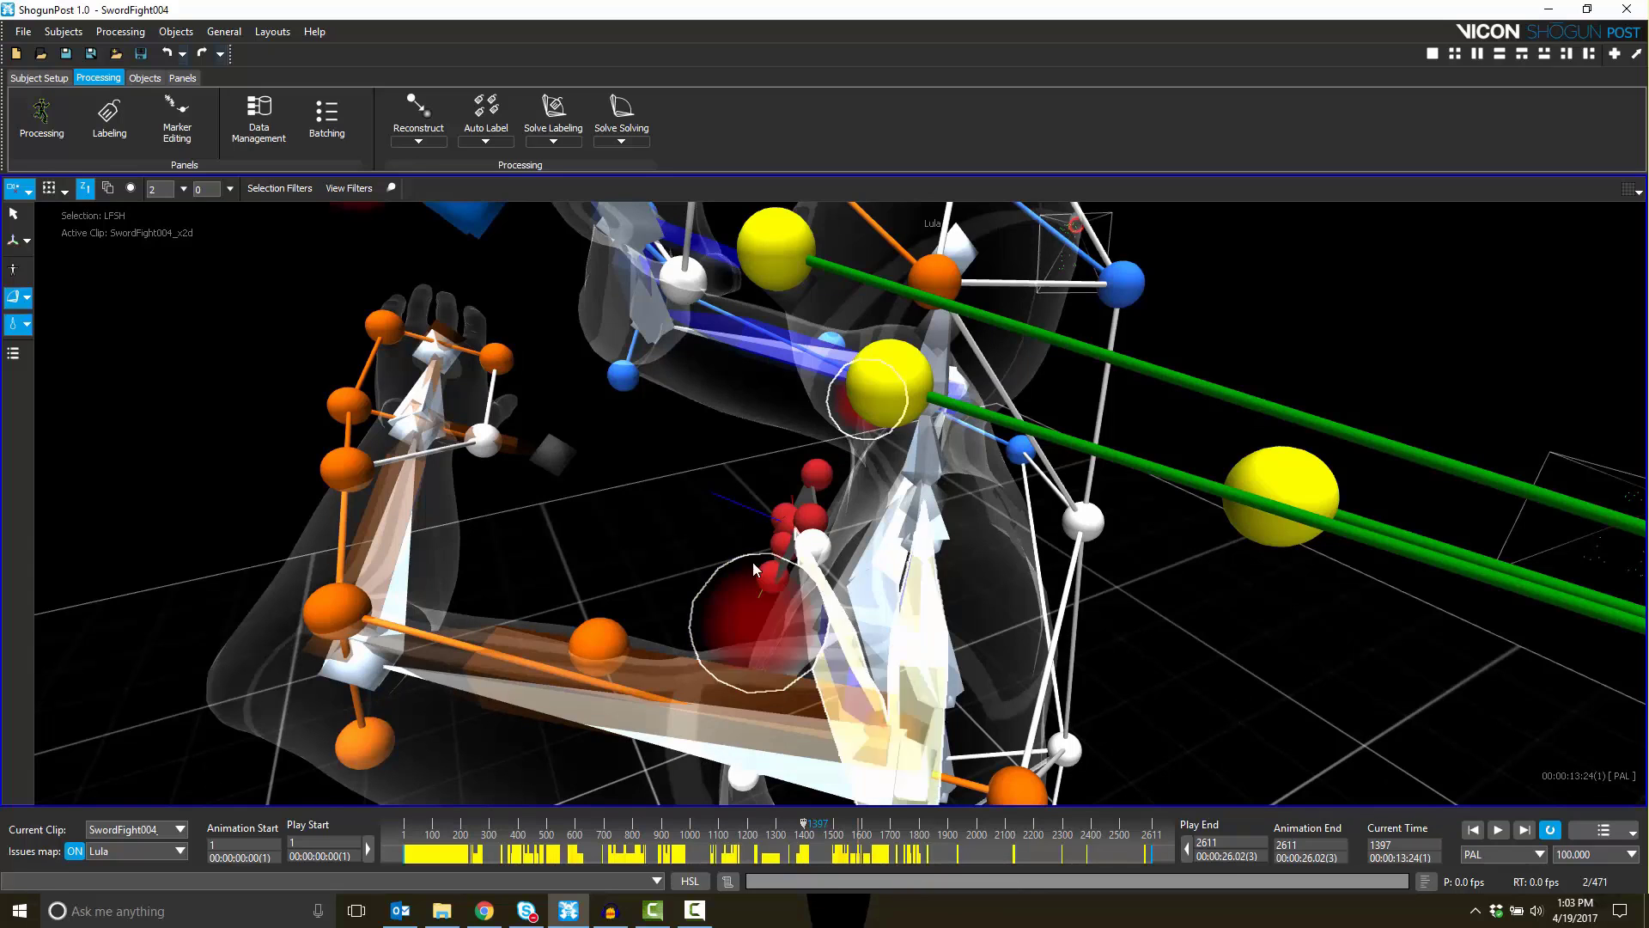
pyautogui.keyDown('alt'); pyautogui.moveTo(771, 654); pyautogui.dragTo(859, 670); pyautogui.keyUp('alt')
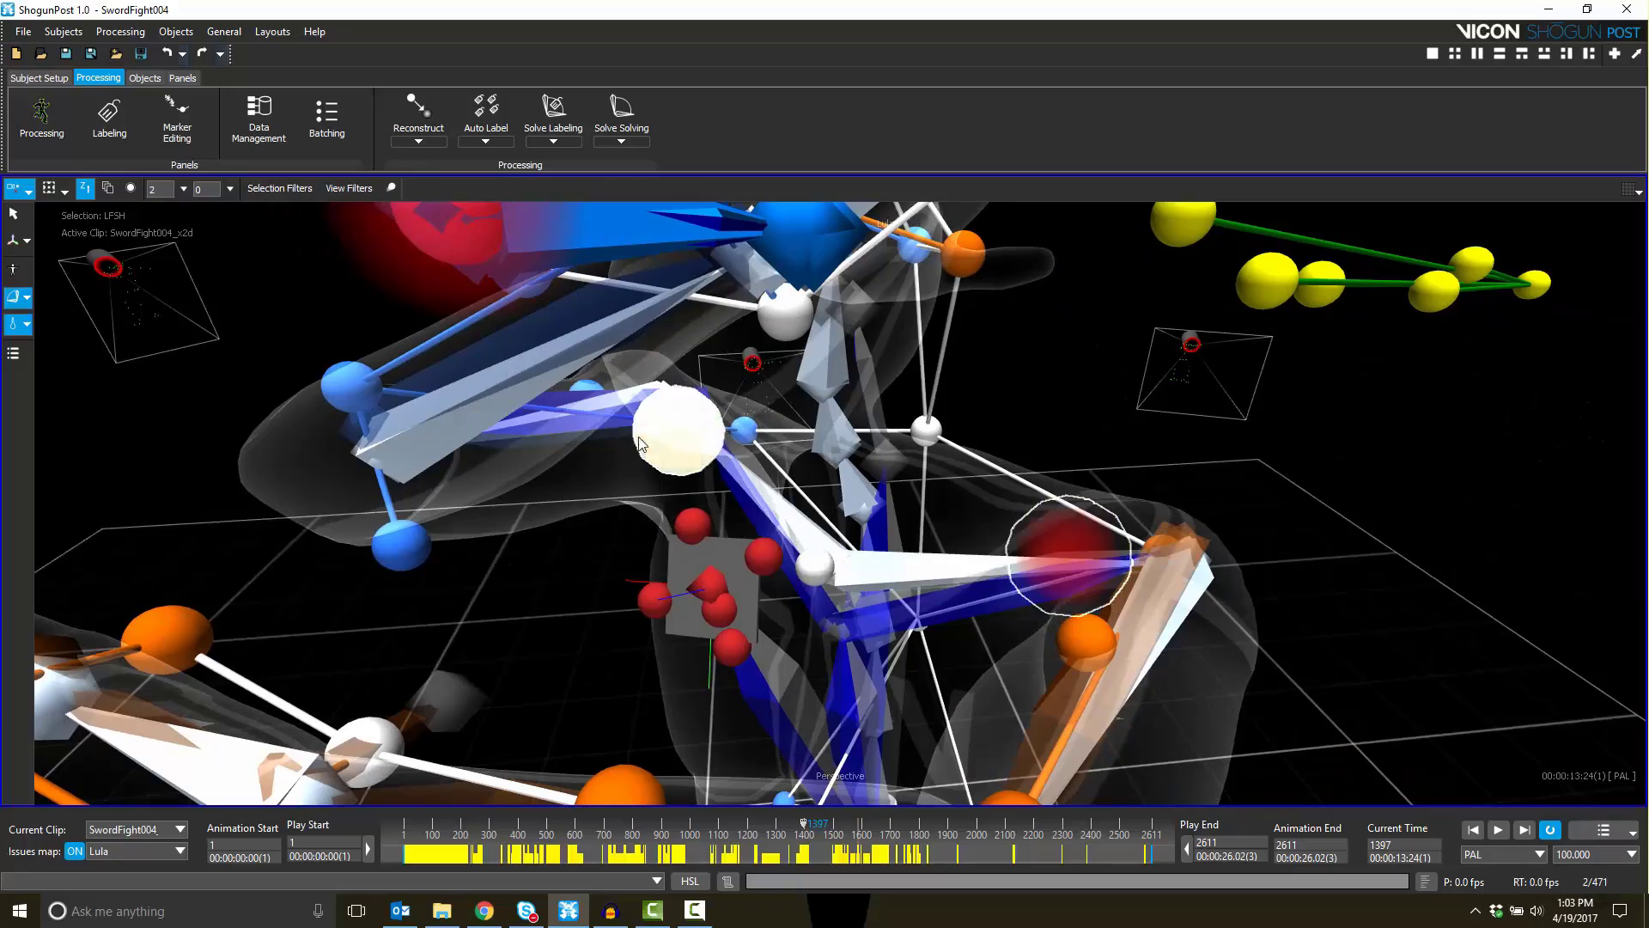
pyautogui.keyDown('alt'); pyautogui.moveTo(744, 410); pyautogui.dragTo(816, 601); pyautogui.keyUp('alt')
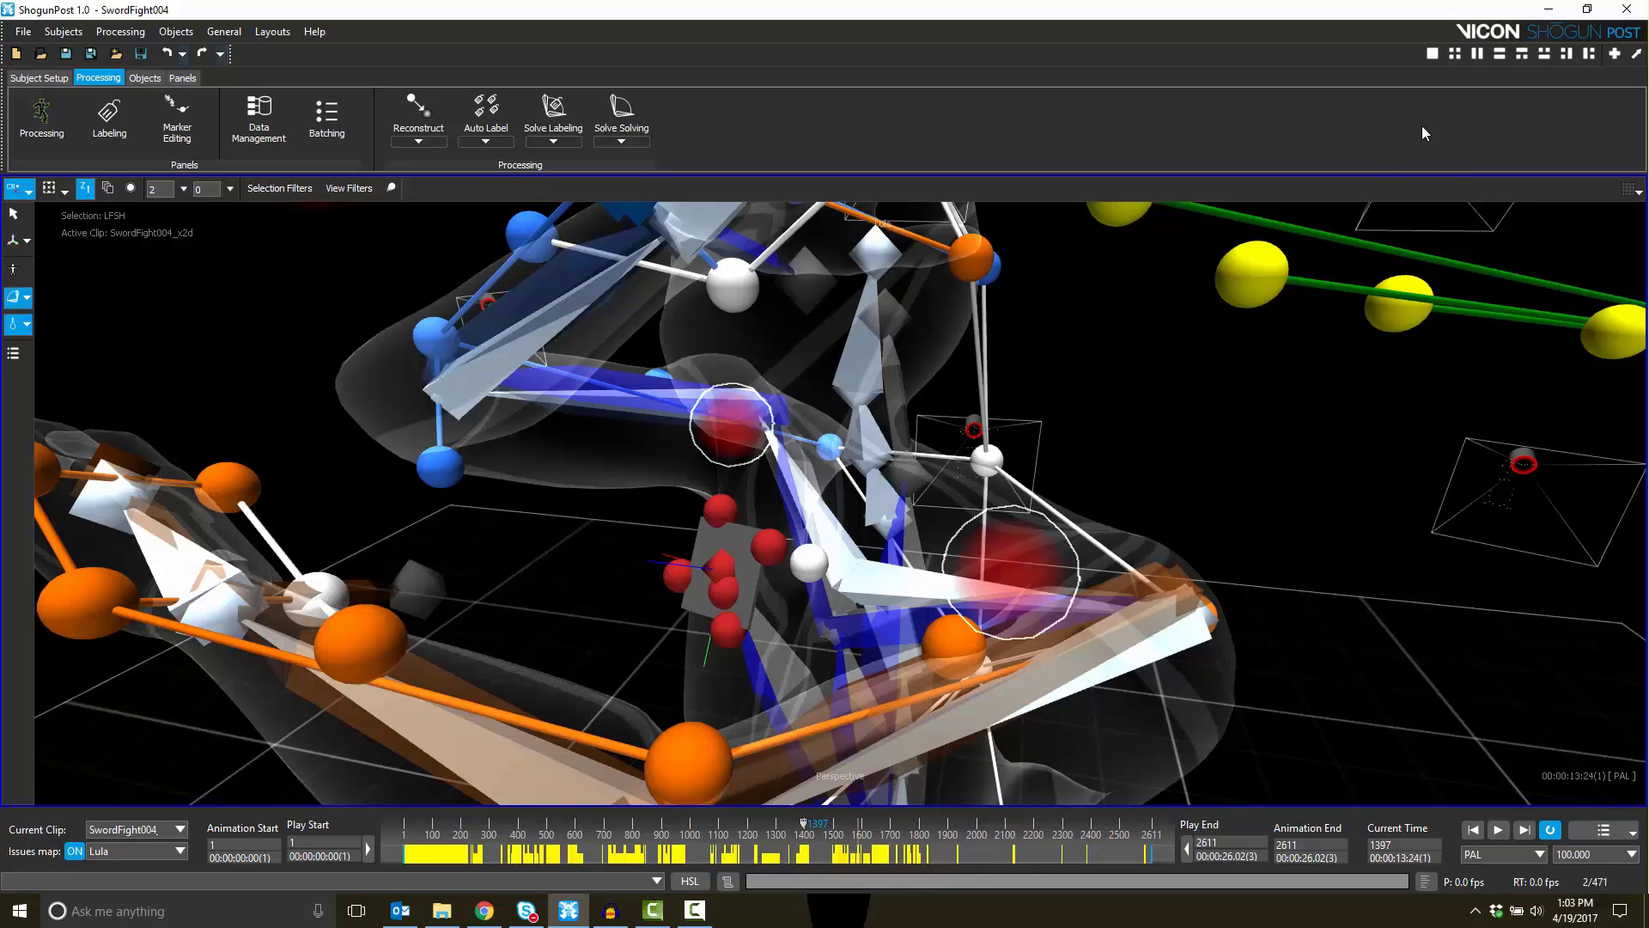
# Split the workspace into two side-by-side views and show DataHealth in the second one
pyautogui.click(1479, 55)
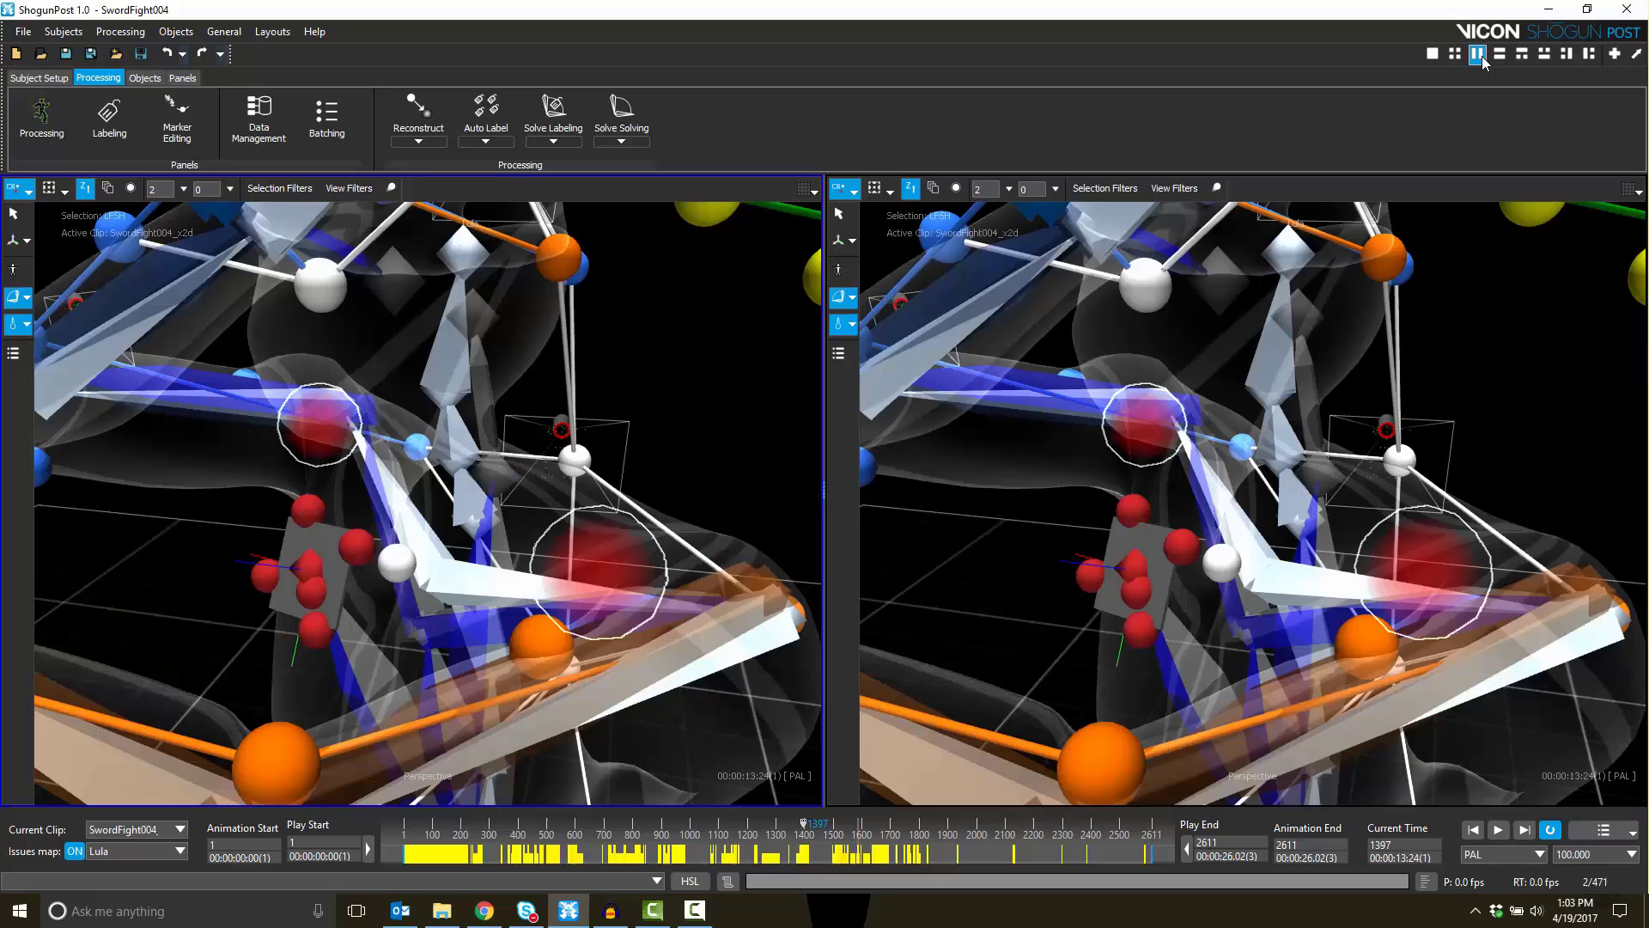
pyautogui.click(1624, 194)
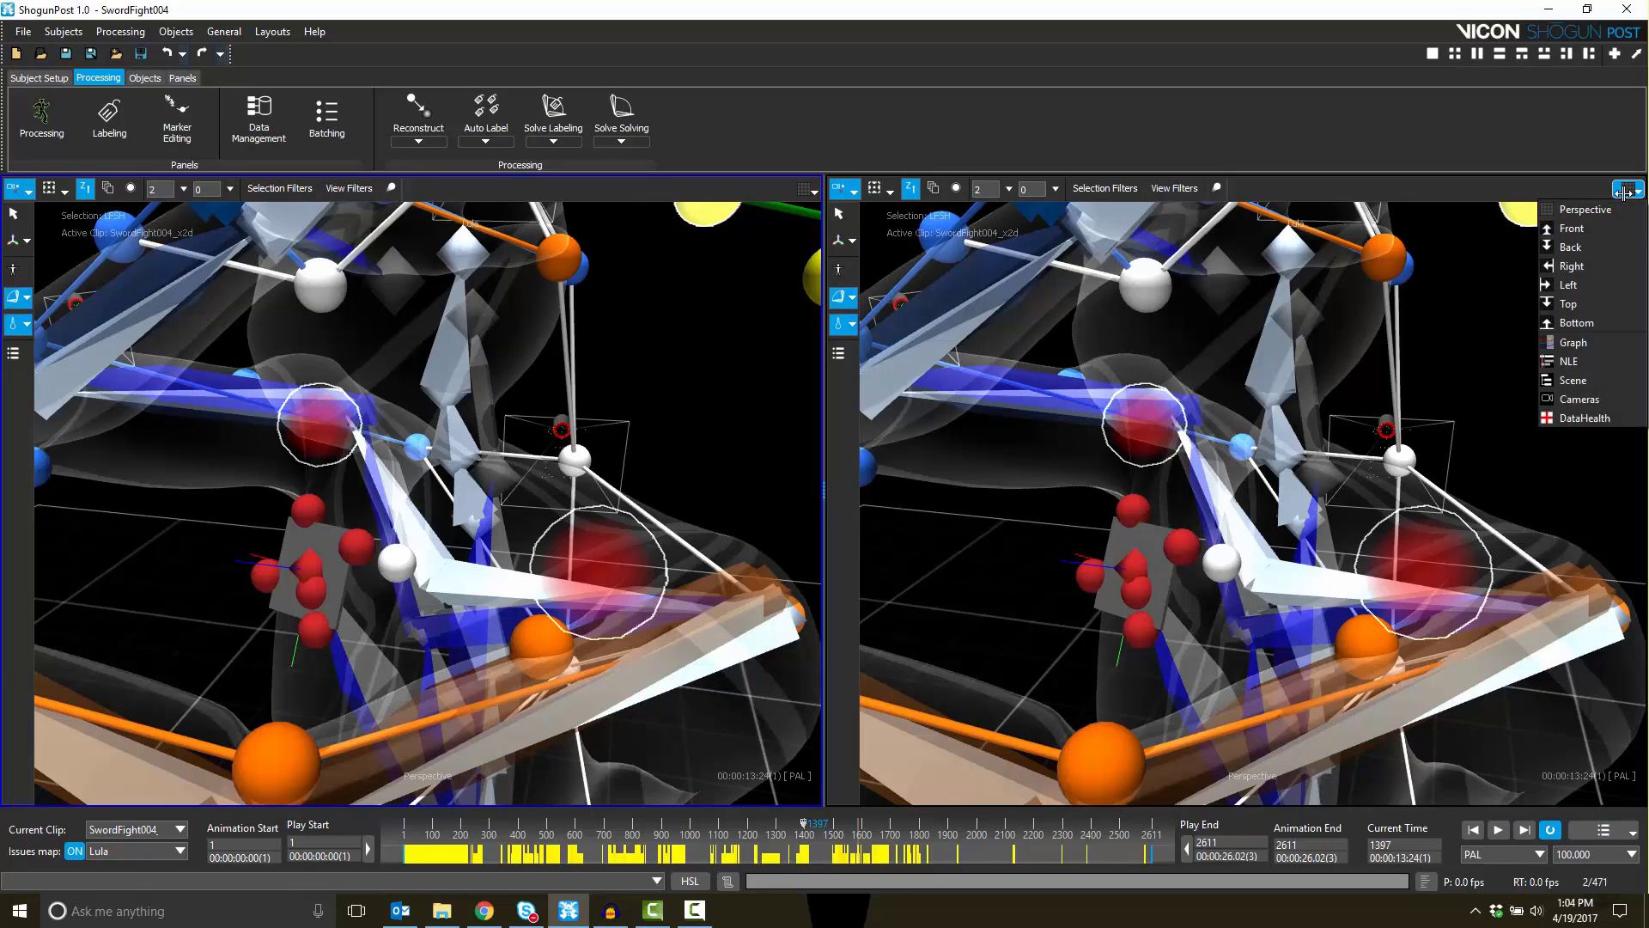
pyautogui.click(1585, 420)
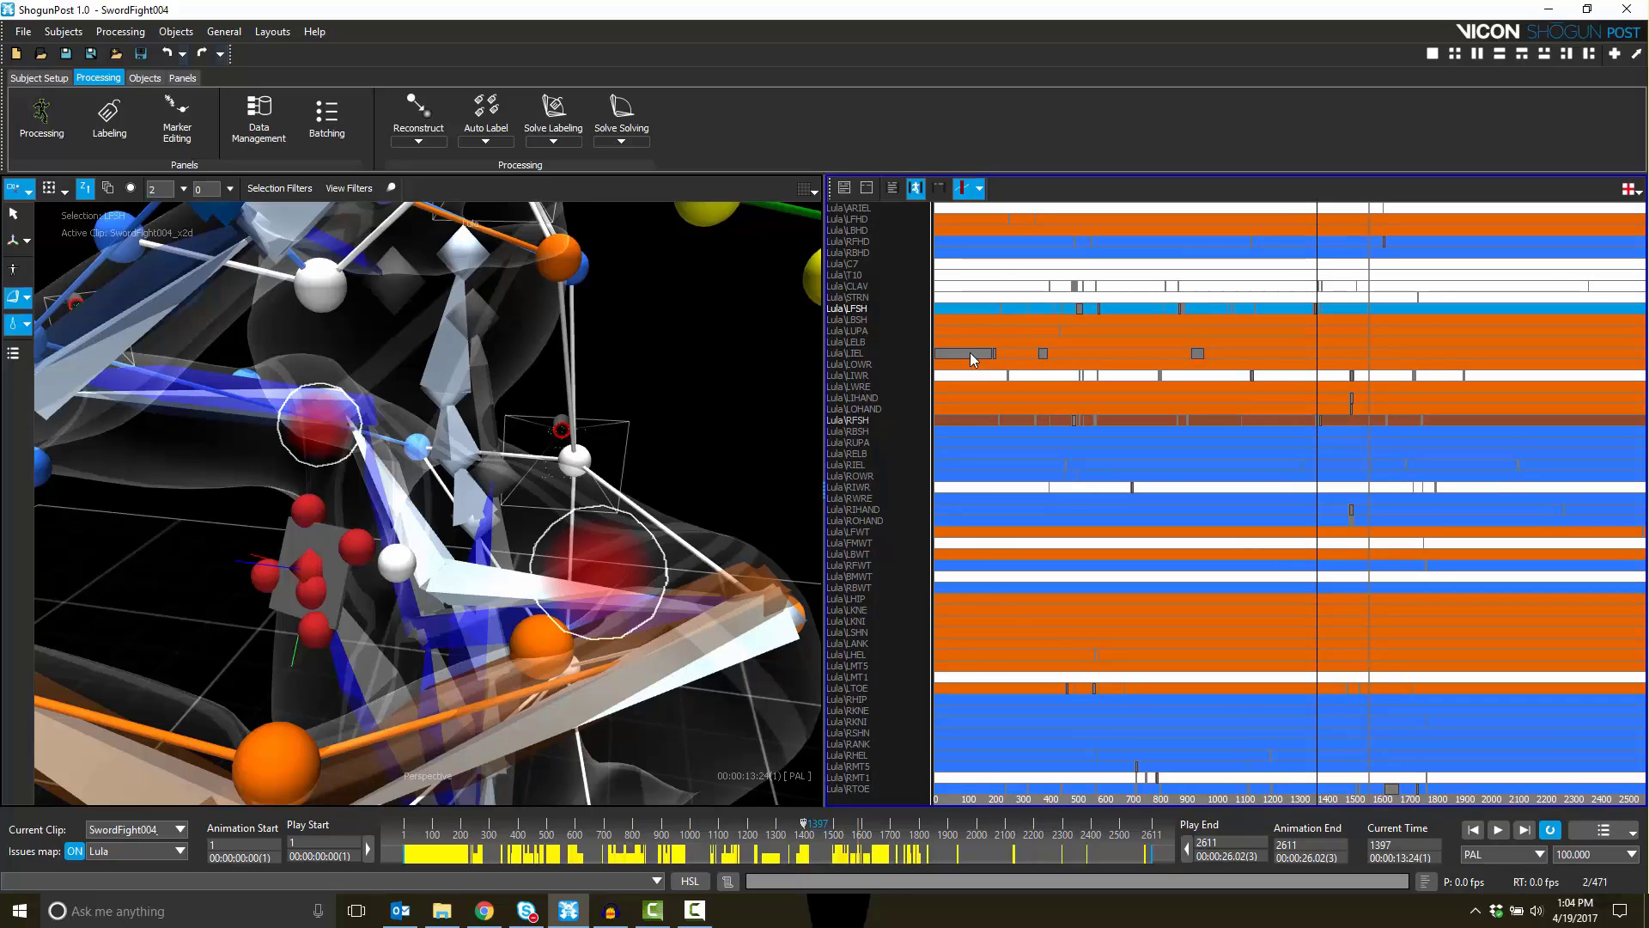
# Select the gap at the start of Lula's LIEL track and examine the marker at frame 129 in the perspective view
pyautogui.click(969, 350)
pyautogui.scroll(-6, 596, 559)
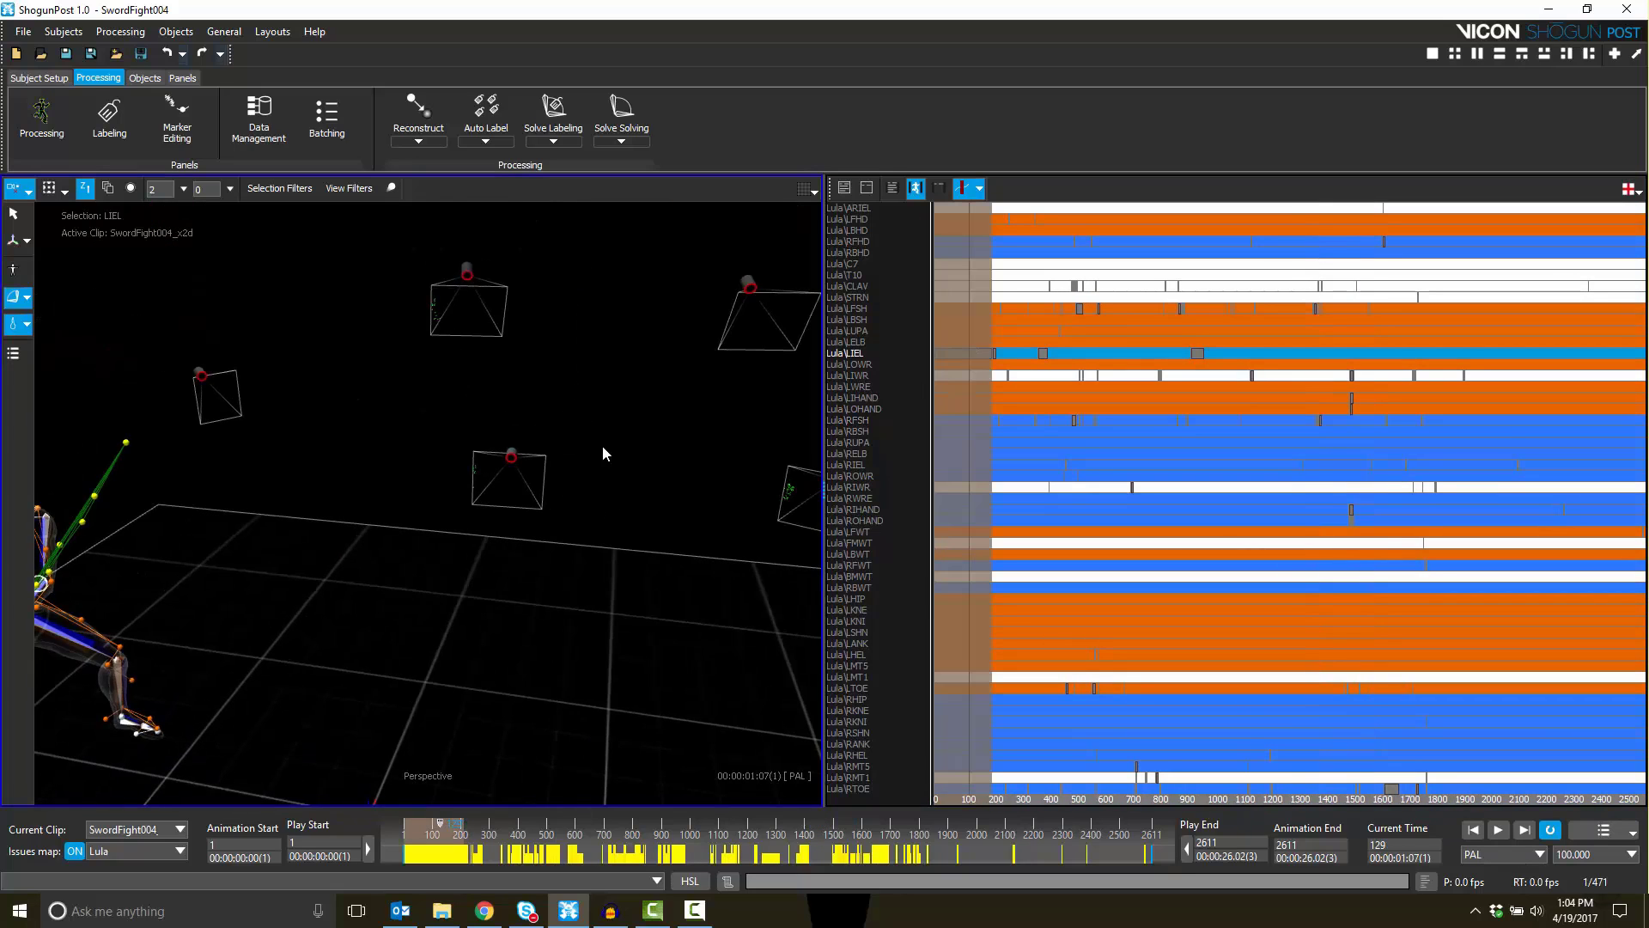
pyautogui.keyDown('alt'); pyautogui.moveTo(502, 633); pyautogui.dragTo(663, 629, button='middle'); pyautogui.keyUp('alt')
pyautogui.scroll(6, 412, 515)
pyautogui.keyDown('alt'); pyautogui.moveTo(361, 584); pyautogui.dragTo(569, 545, button='middle'); pyautogui.keyUp('alt')
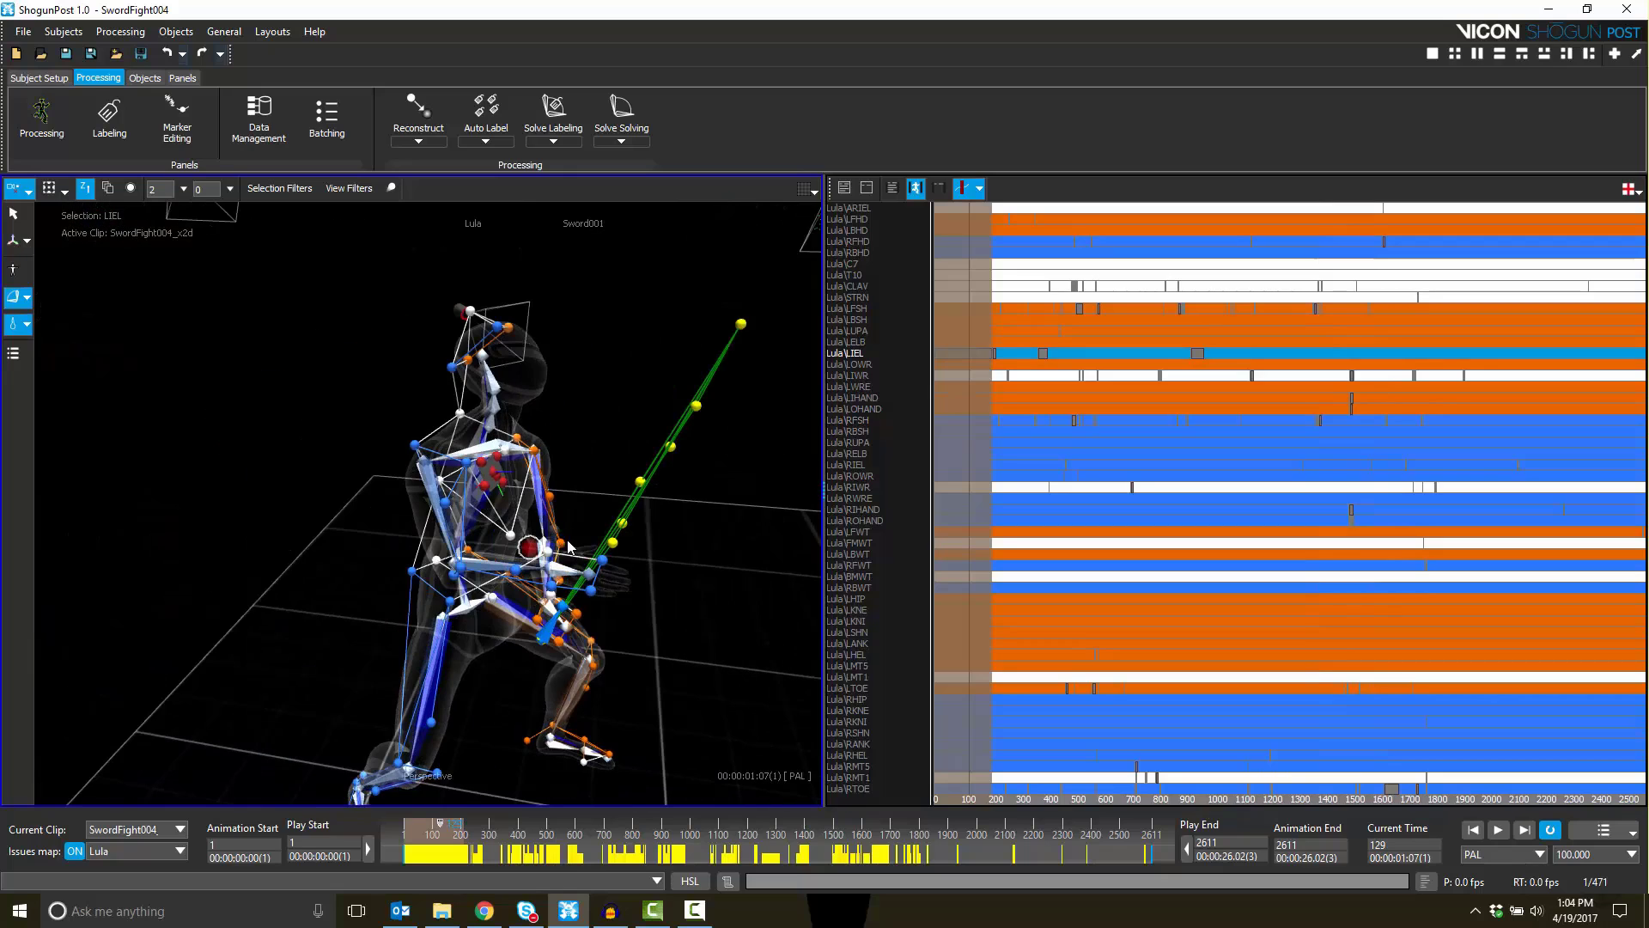
pyautogui.keyDown('alt'); pyautogui.moveTo(542, 577); pyautogui.dragTo(470, 633); pyautogui.keyUp('alt')
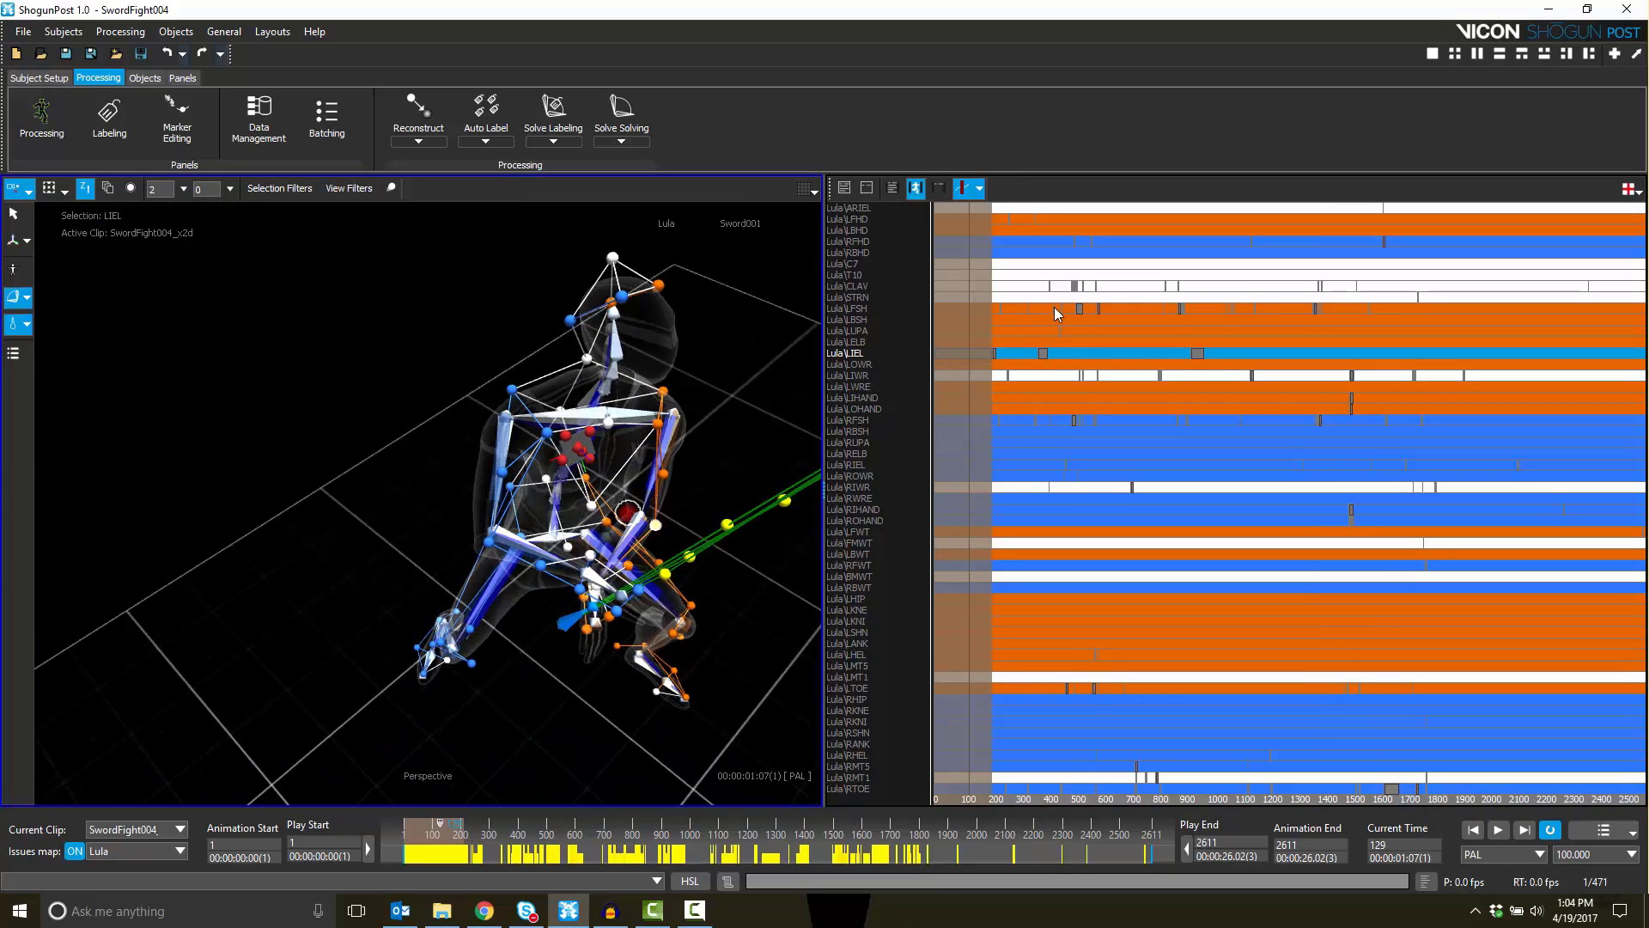
# Select the LIEL gap spanning frame 972 and examine the left elbow marker up close in the perspective view
pyautogui.click(1200, 352)
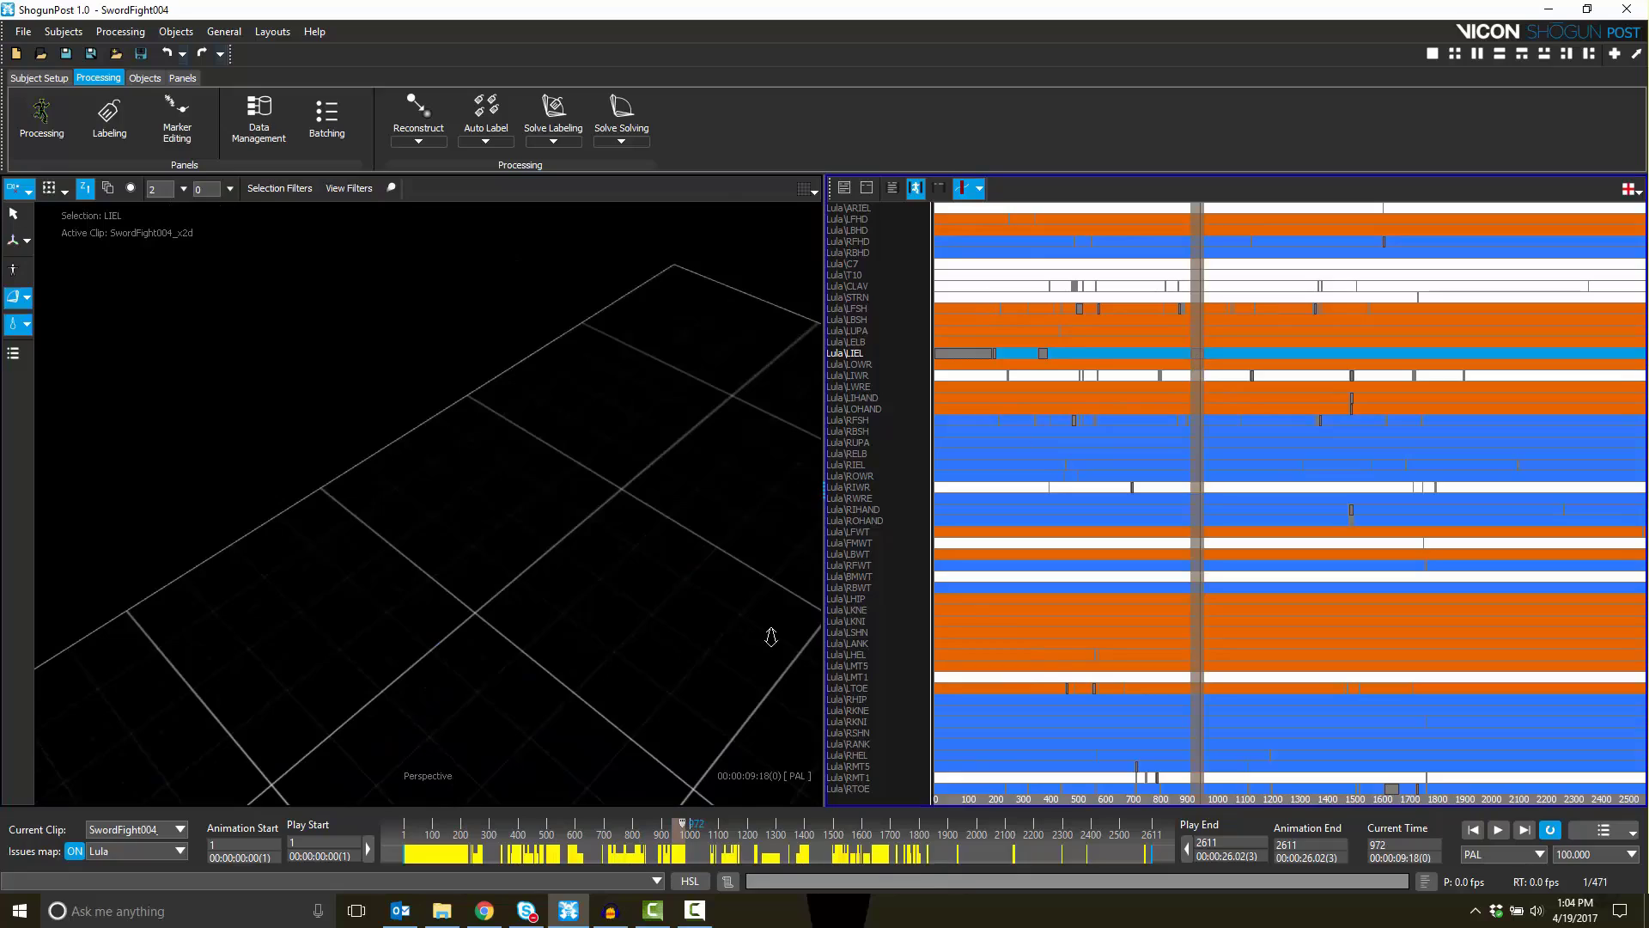
pyautogui.keyDown('alt'); pyautogui.moveTo(765, 633); pyautogui.dragTo(479, 486); pyautogui.keyUp('alt')
pyautogui.keyDown('alt'); pyautogui.moveTo(478, 486); pyautogui.dragTo(365, 531, button='middle'); pyautogui.keyUp('alt')
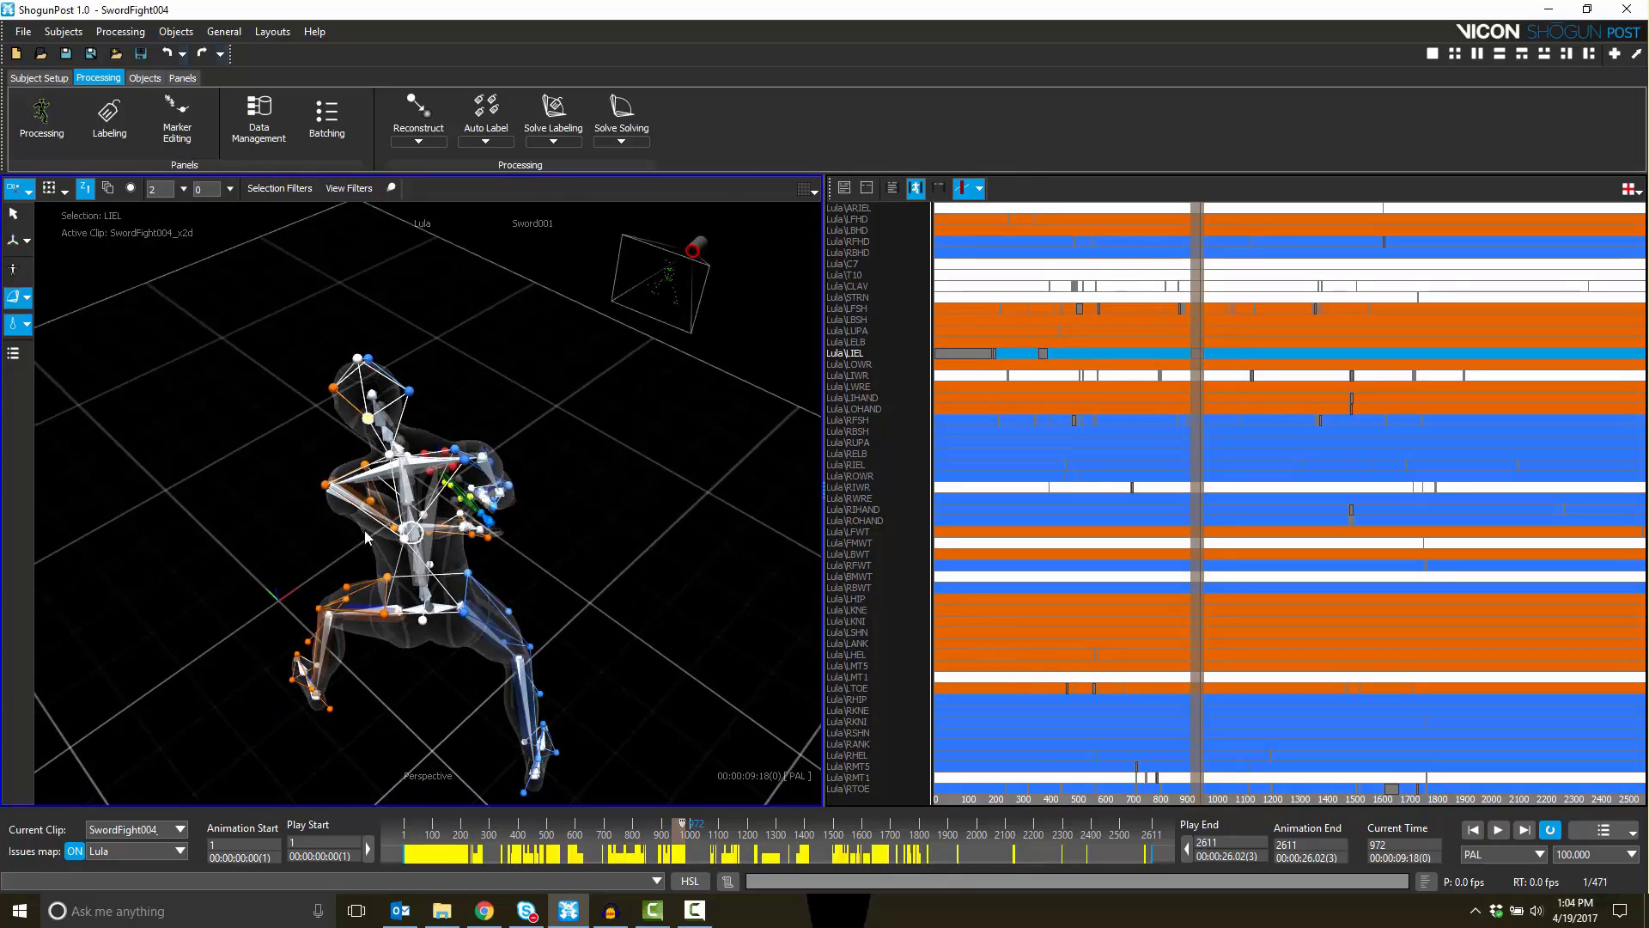
pyautogui.keyDown('alt'); pyautogui.moveTo(365, 536); pyautogui.dragTo(599, 559); pyautogui.keyUp('alt')
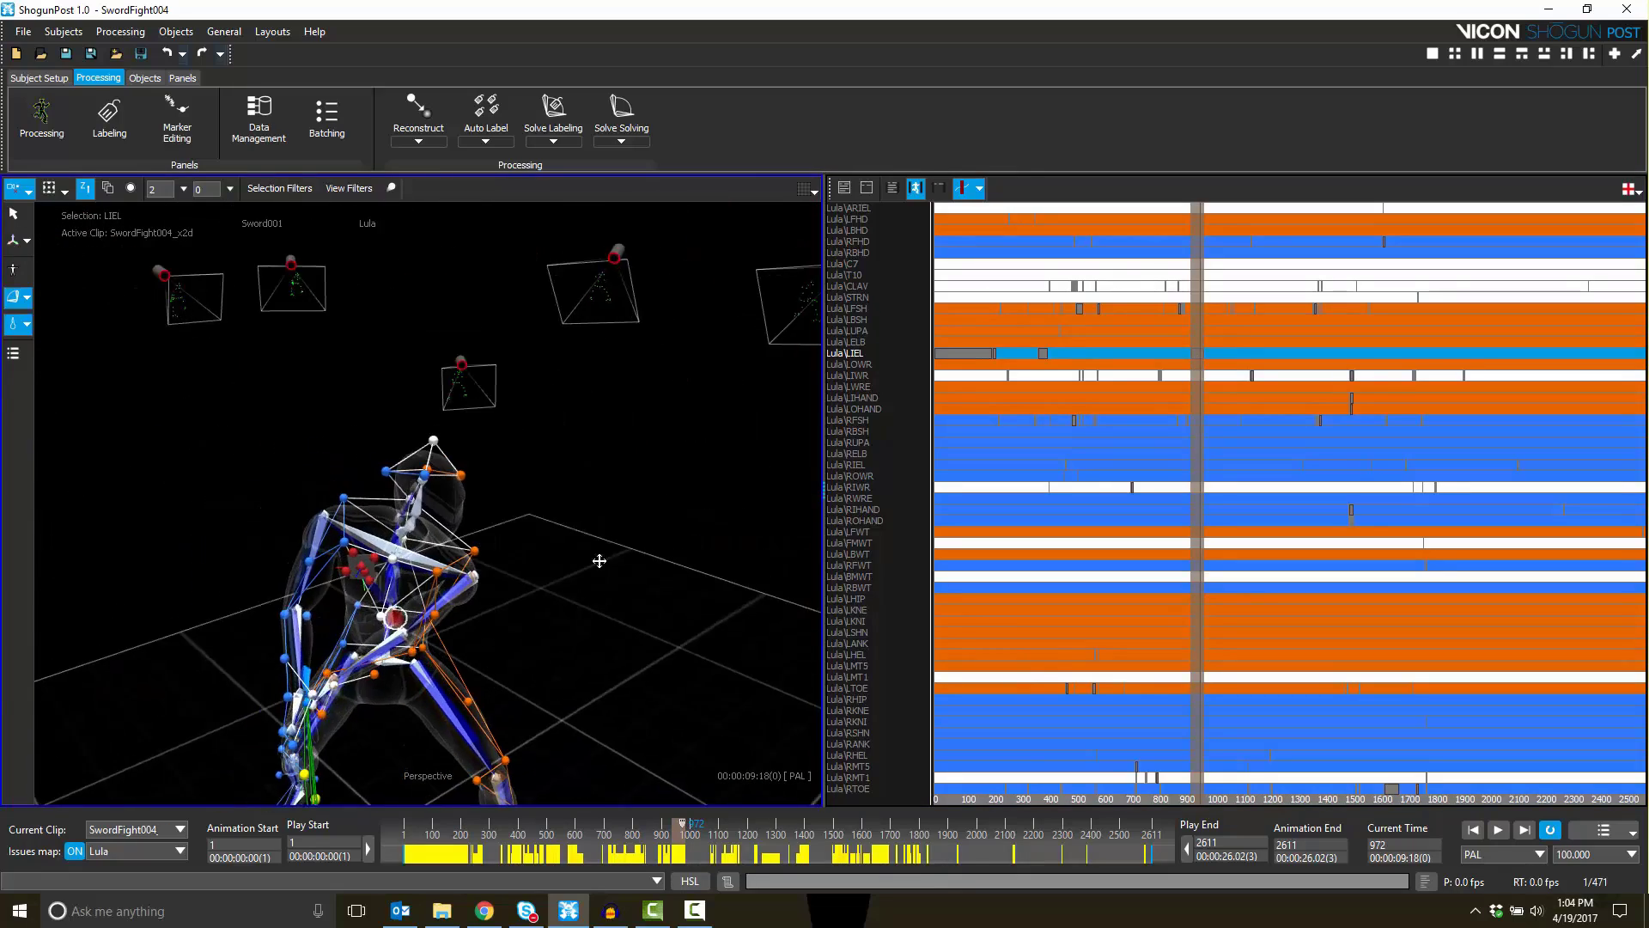
pyautogui.keyDown('alt'); pyautogui.moveTo(600, 560); pyautogui.dragTo(665, 421, button='middle'); pyautogui.keyUp('alt')
pyautogui.keyDown('alt'); pyautogui.moveTo(666, 421); pyautogui.dragTo(589, 496, button='right'); pyautogui.keyUp('alt')
pyautogui.keyDown('alt'); pyautogui.moveTo(589, 496); pyautogui.dragTo(605, 504); pyautogui.keyUp('alt')
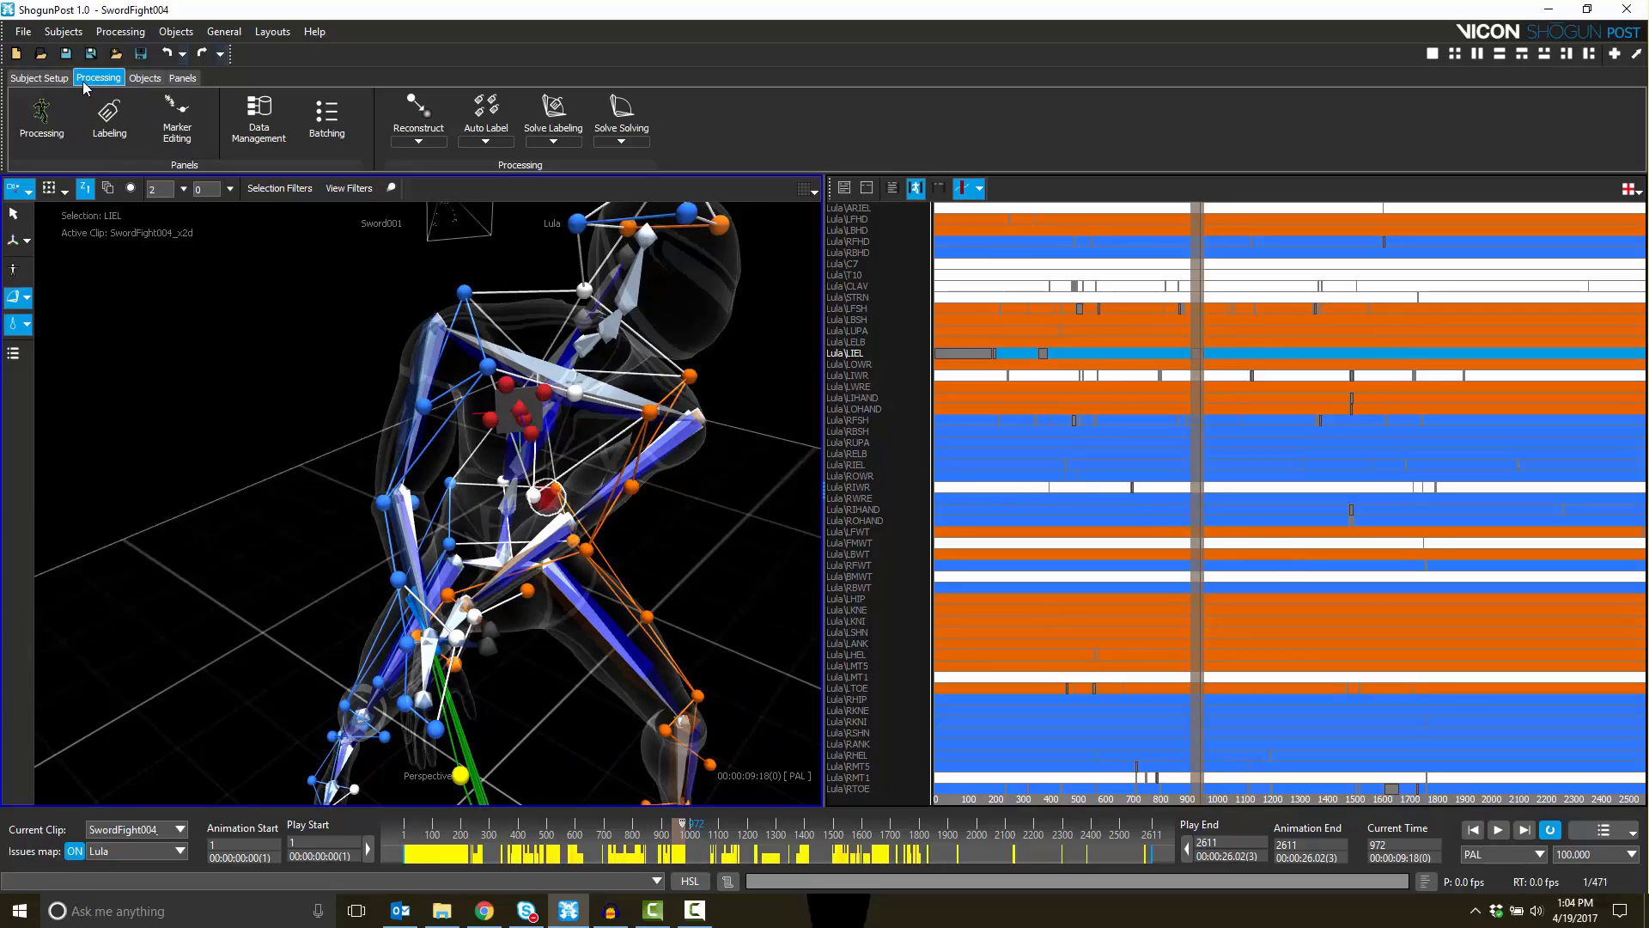
# Open the labeling tools and view the marker health of Sword001, returning the subject to Lula
pyautogui.click(104, 134)
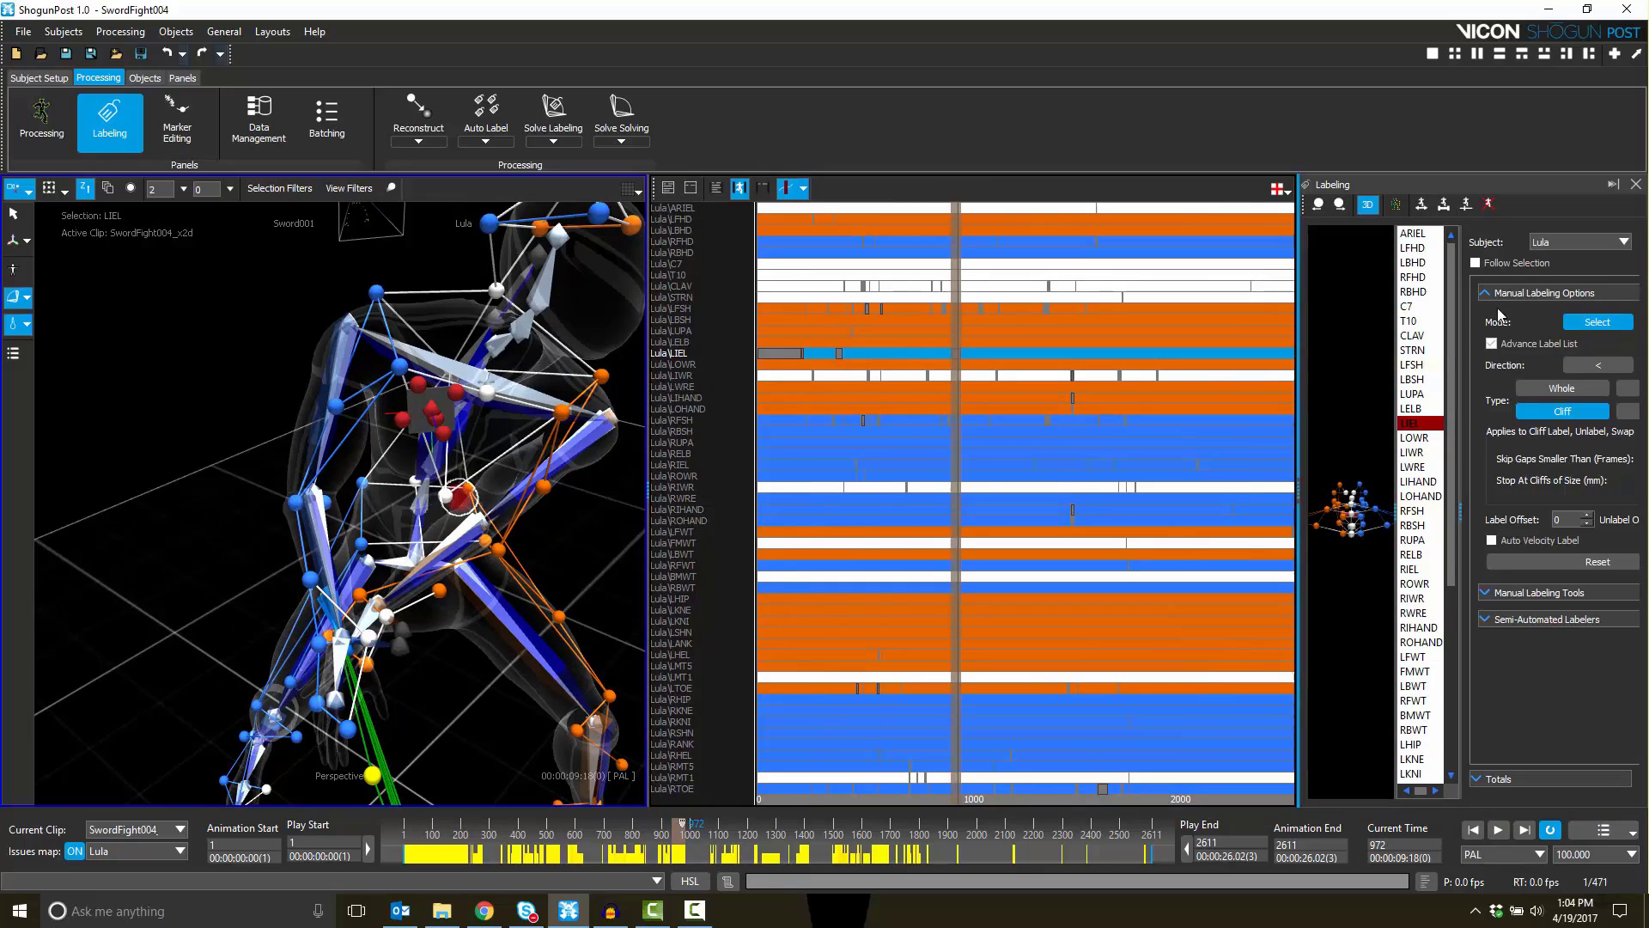
pyautogui.click(1567, 244)
pyautogui.click(1567, 268)
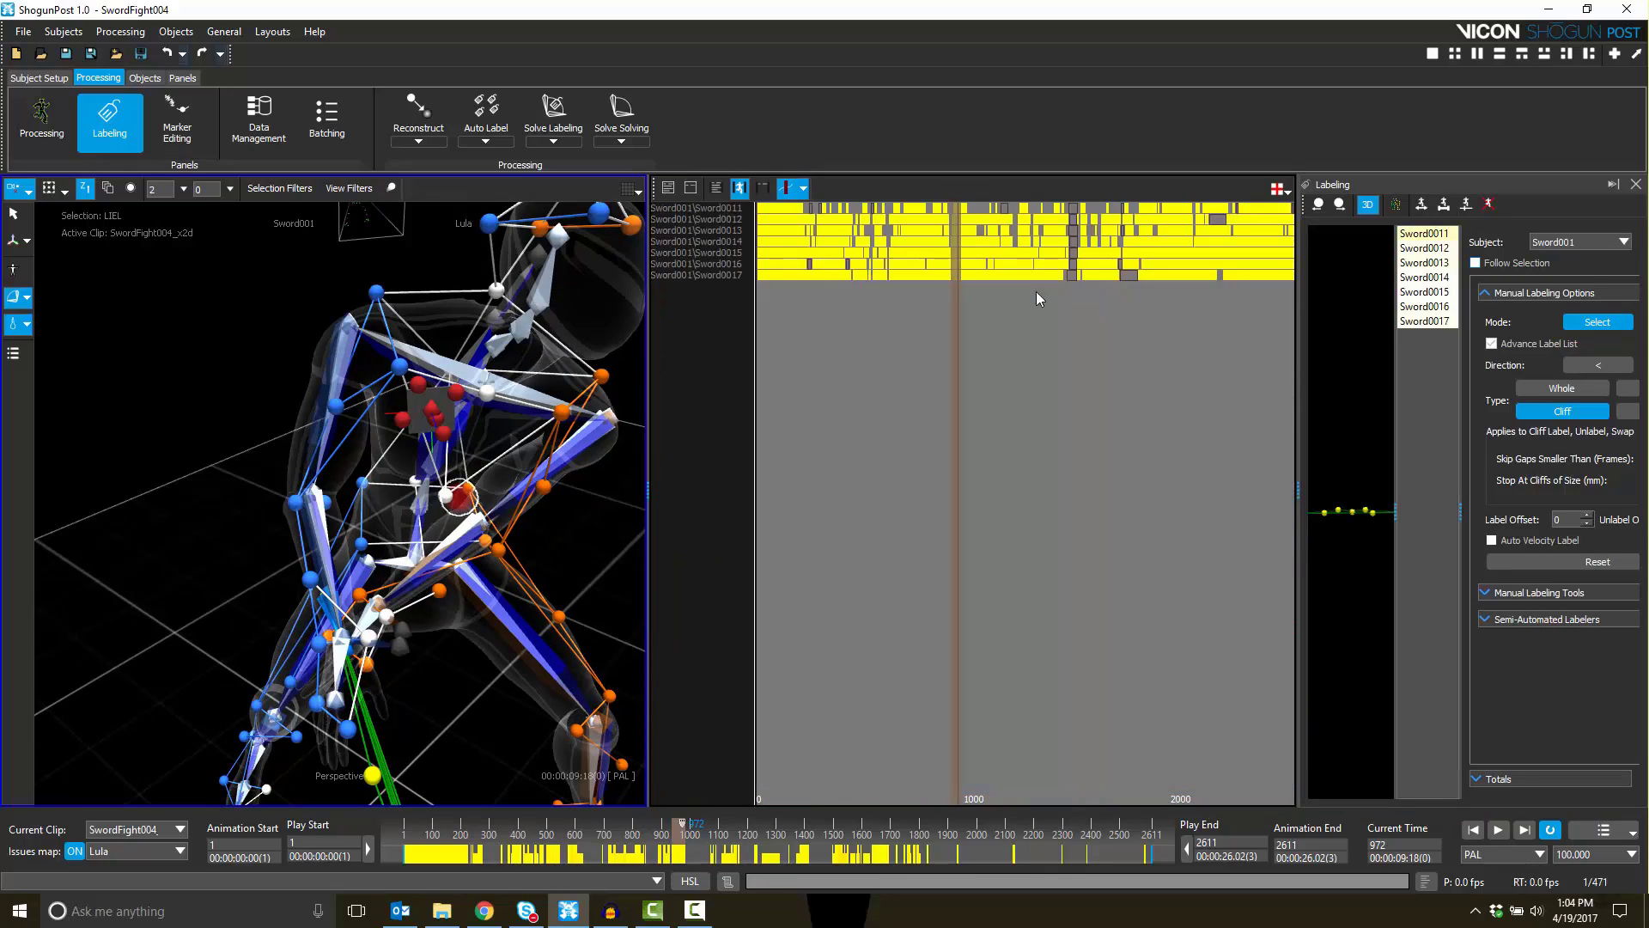
pyautogui.click(1570, 244)
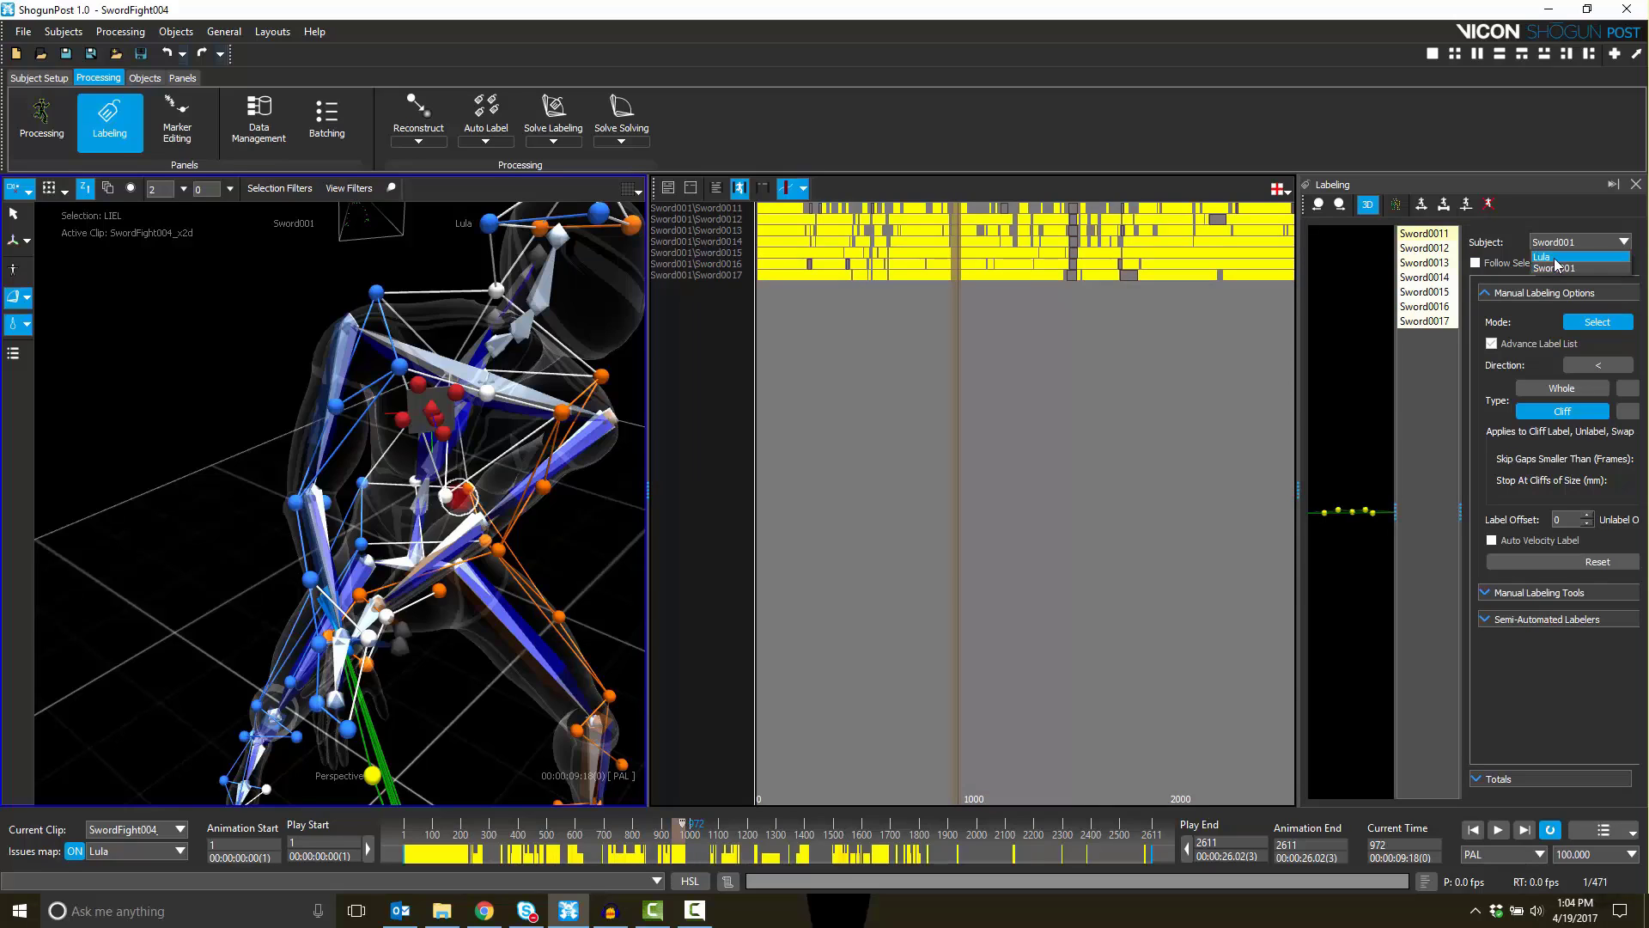
pyautogui.click(1558, 256)
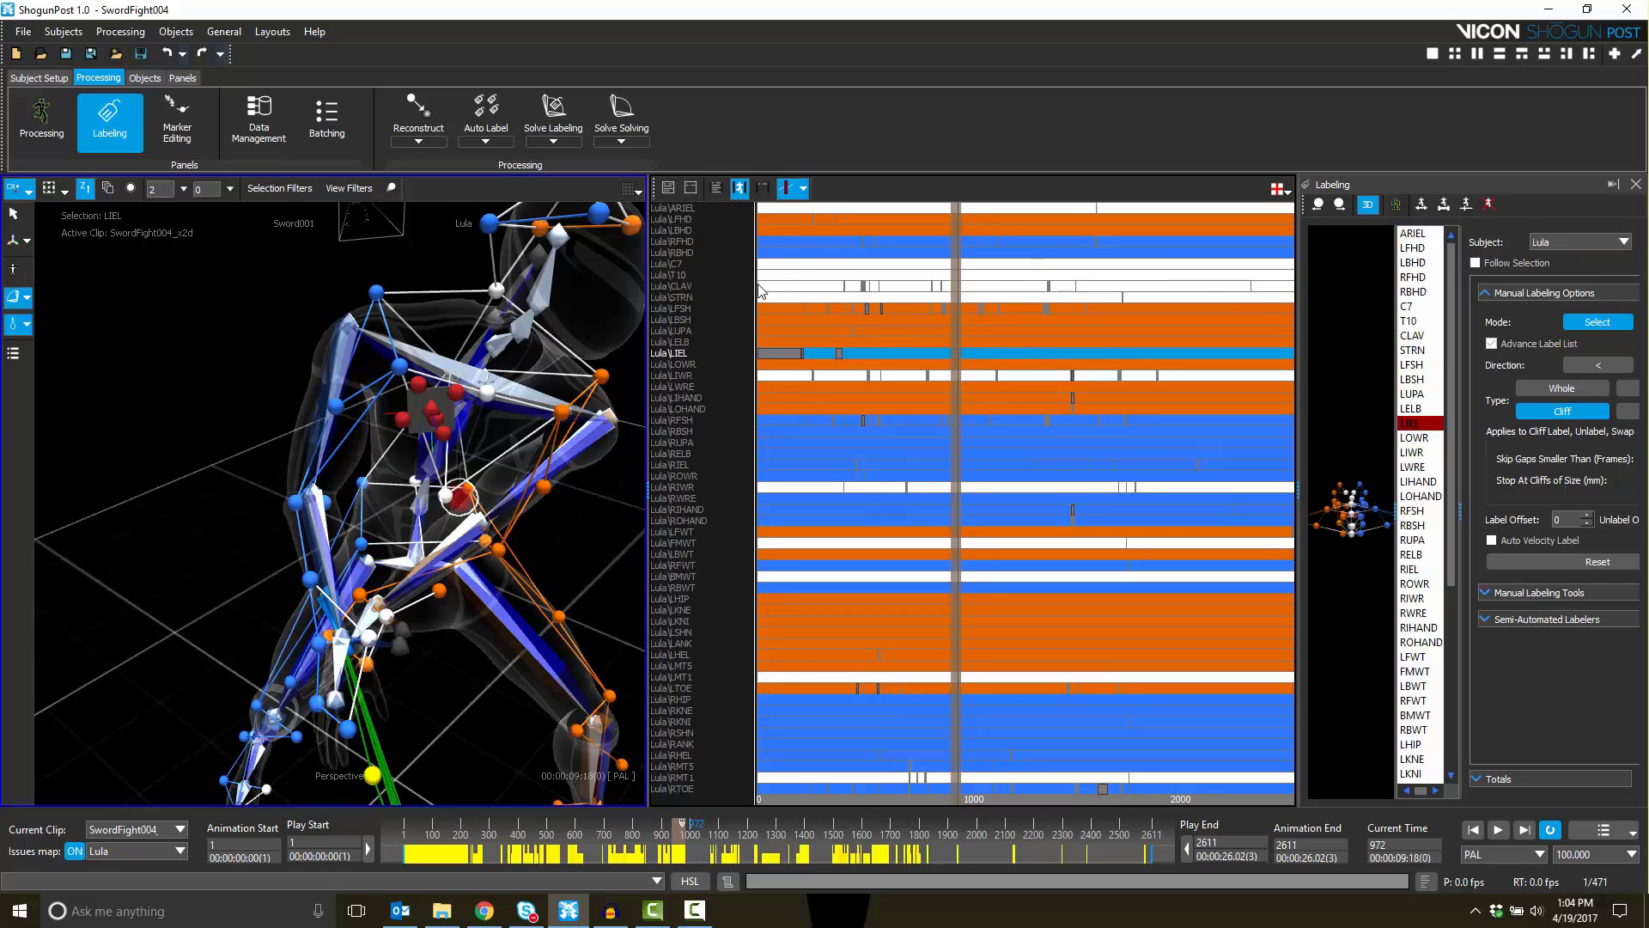
# Look through the data health tracks with unlabeled markers included, and restore the view of Lula's tracks alone
pyautogui.click(802, 188)
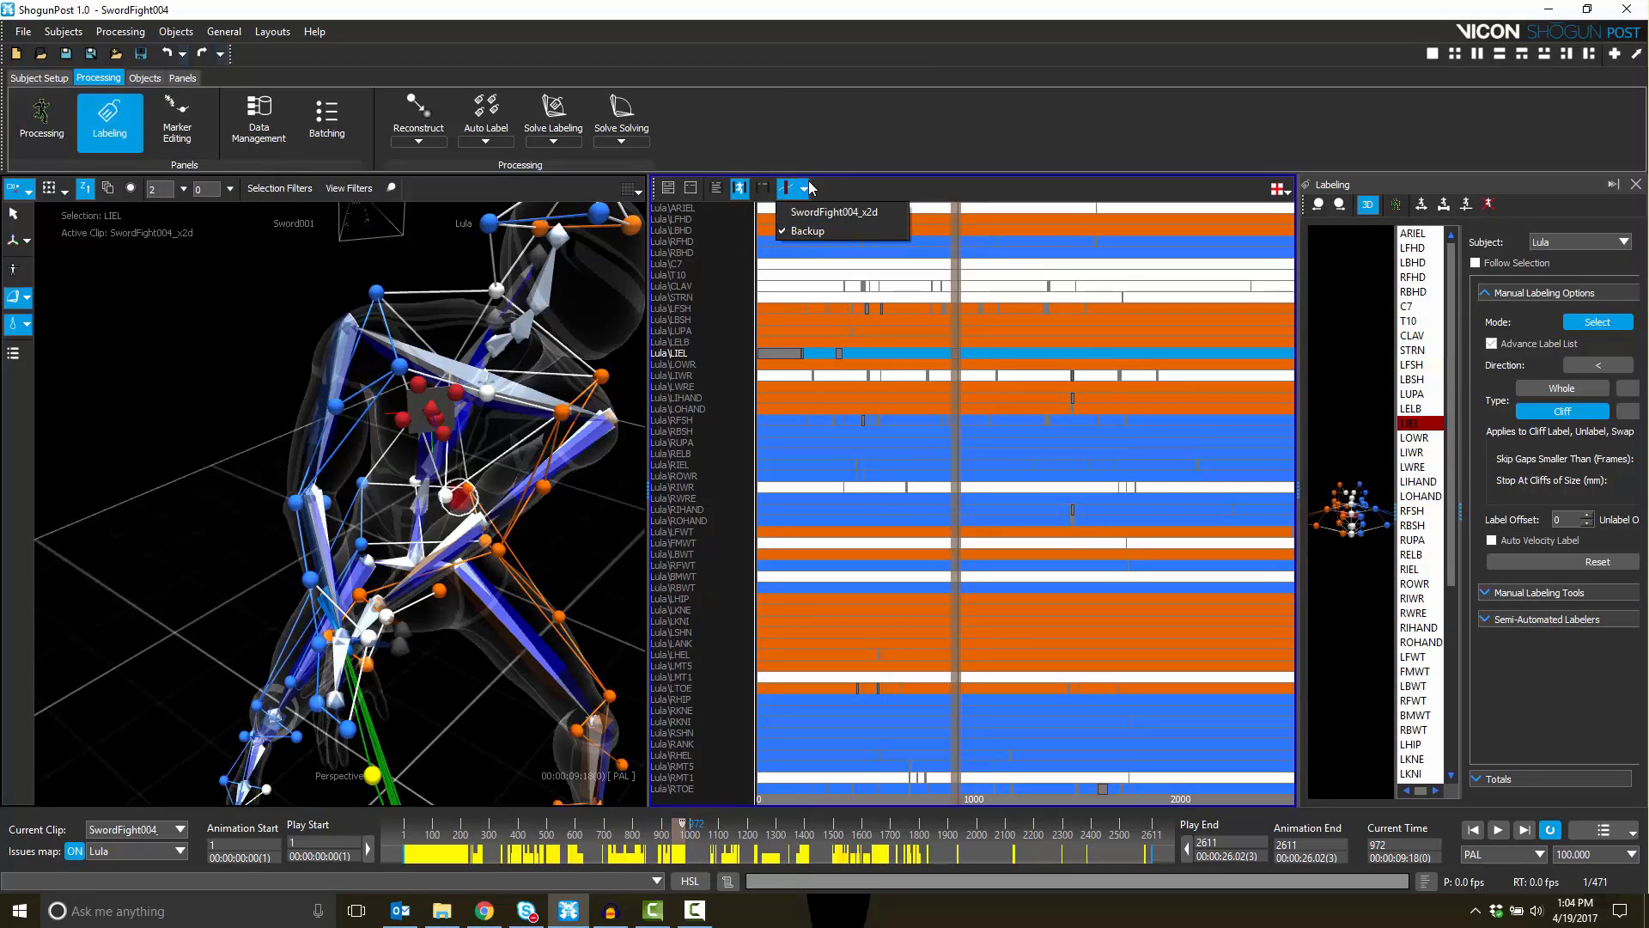
pyautogui.click(788, 187)
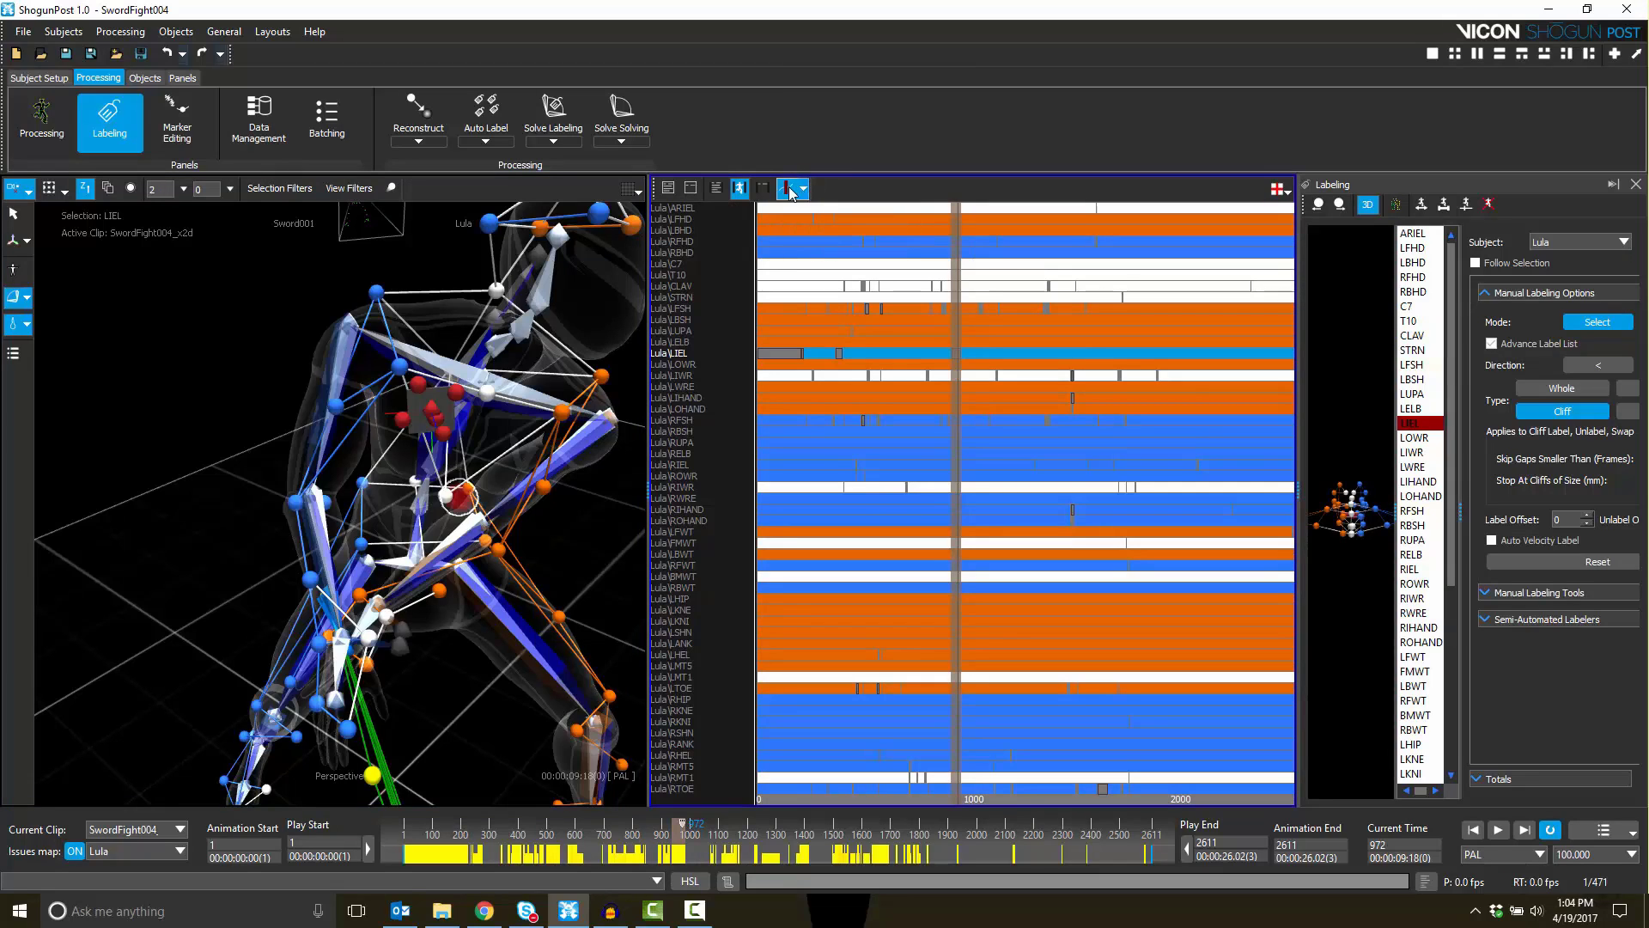
pyautogui.click(716, 189)
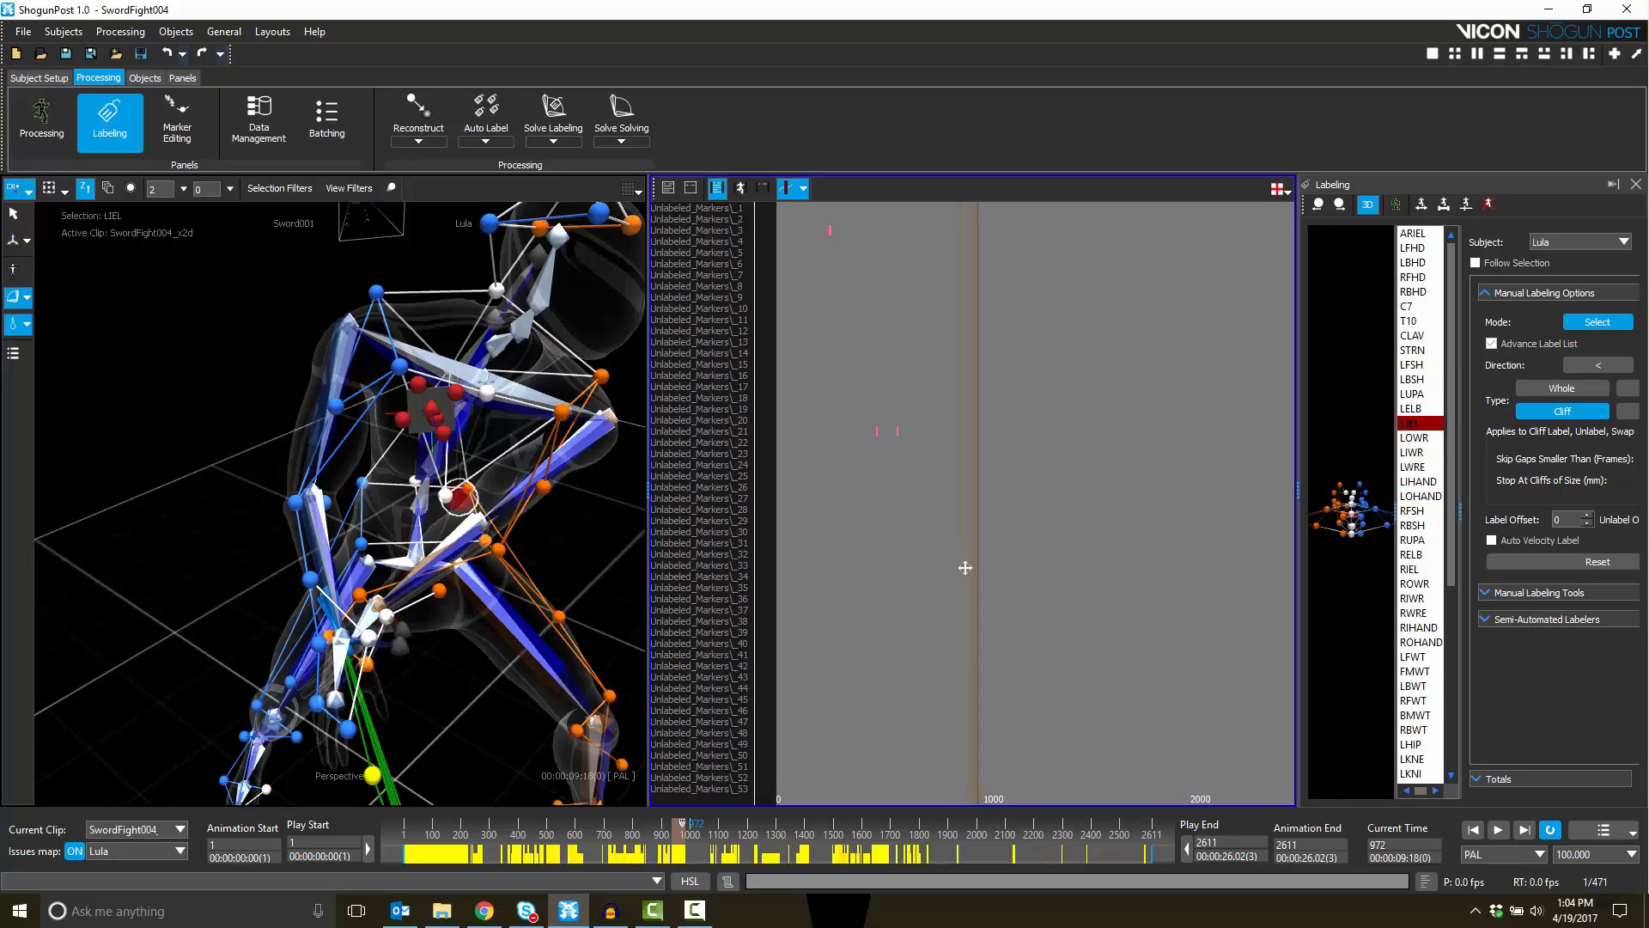
pyautogui.scroll(-10, 965, 567)
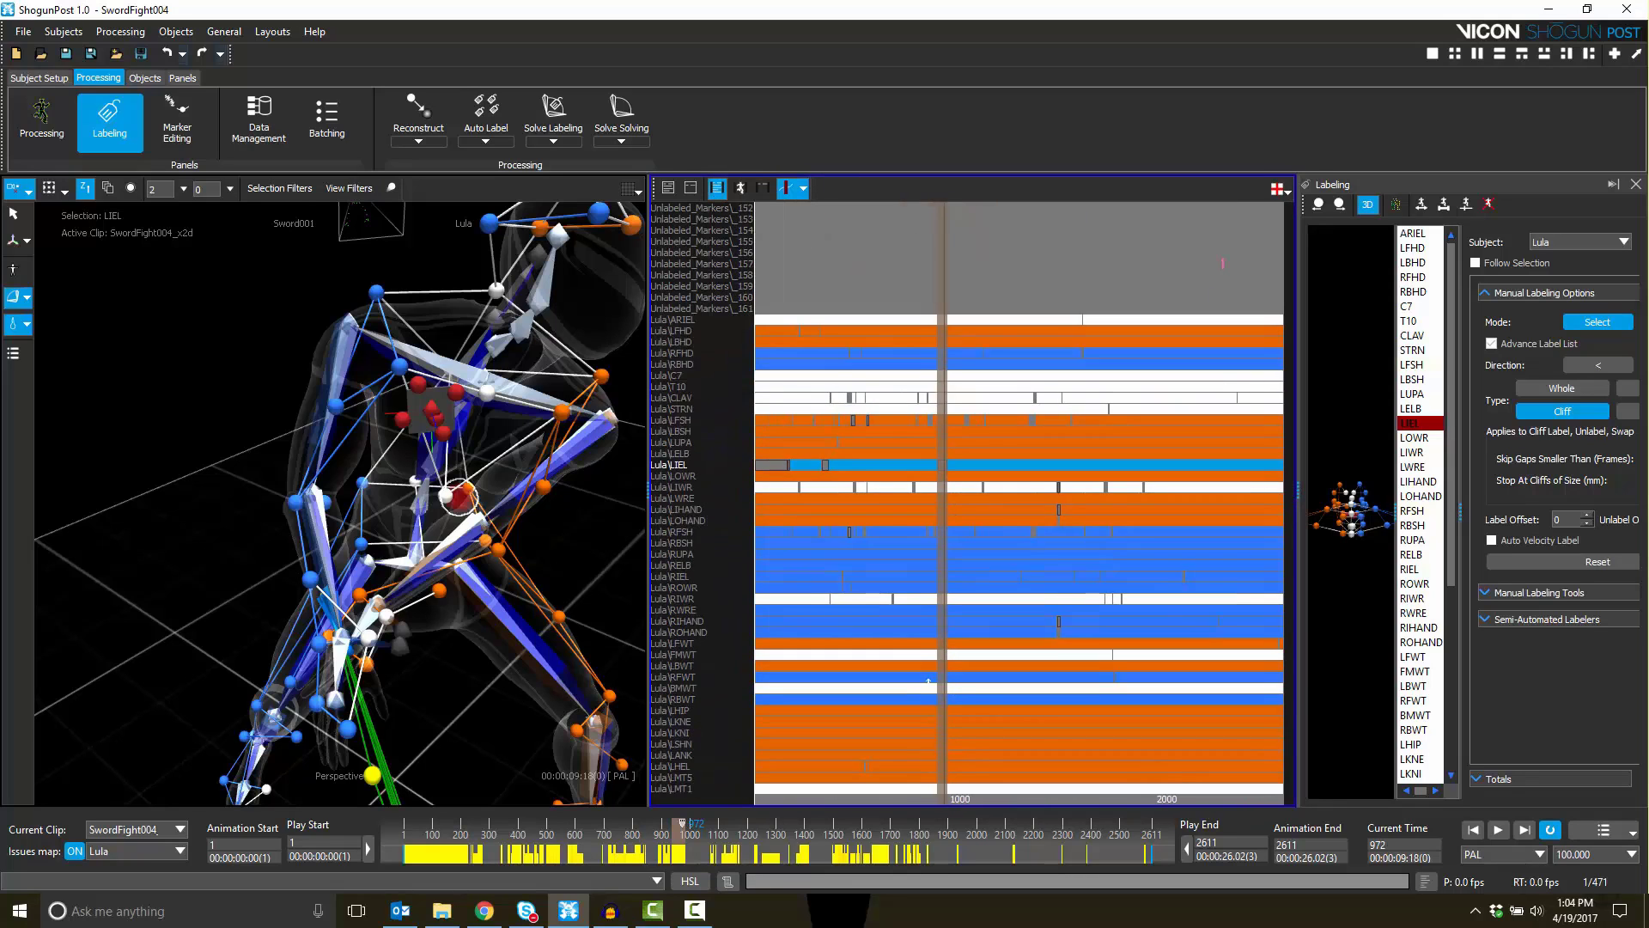
pyautogui.scroll(7, 949, 467)
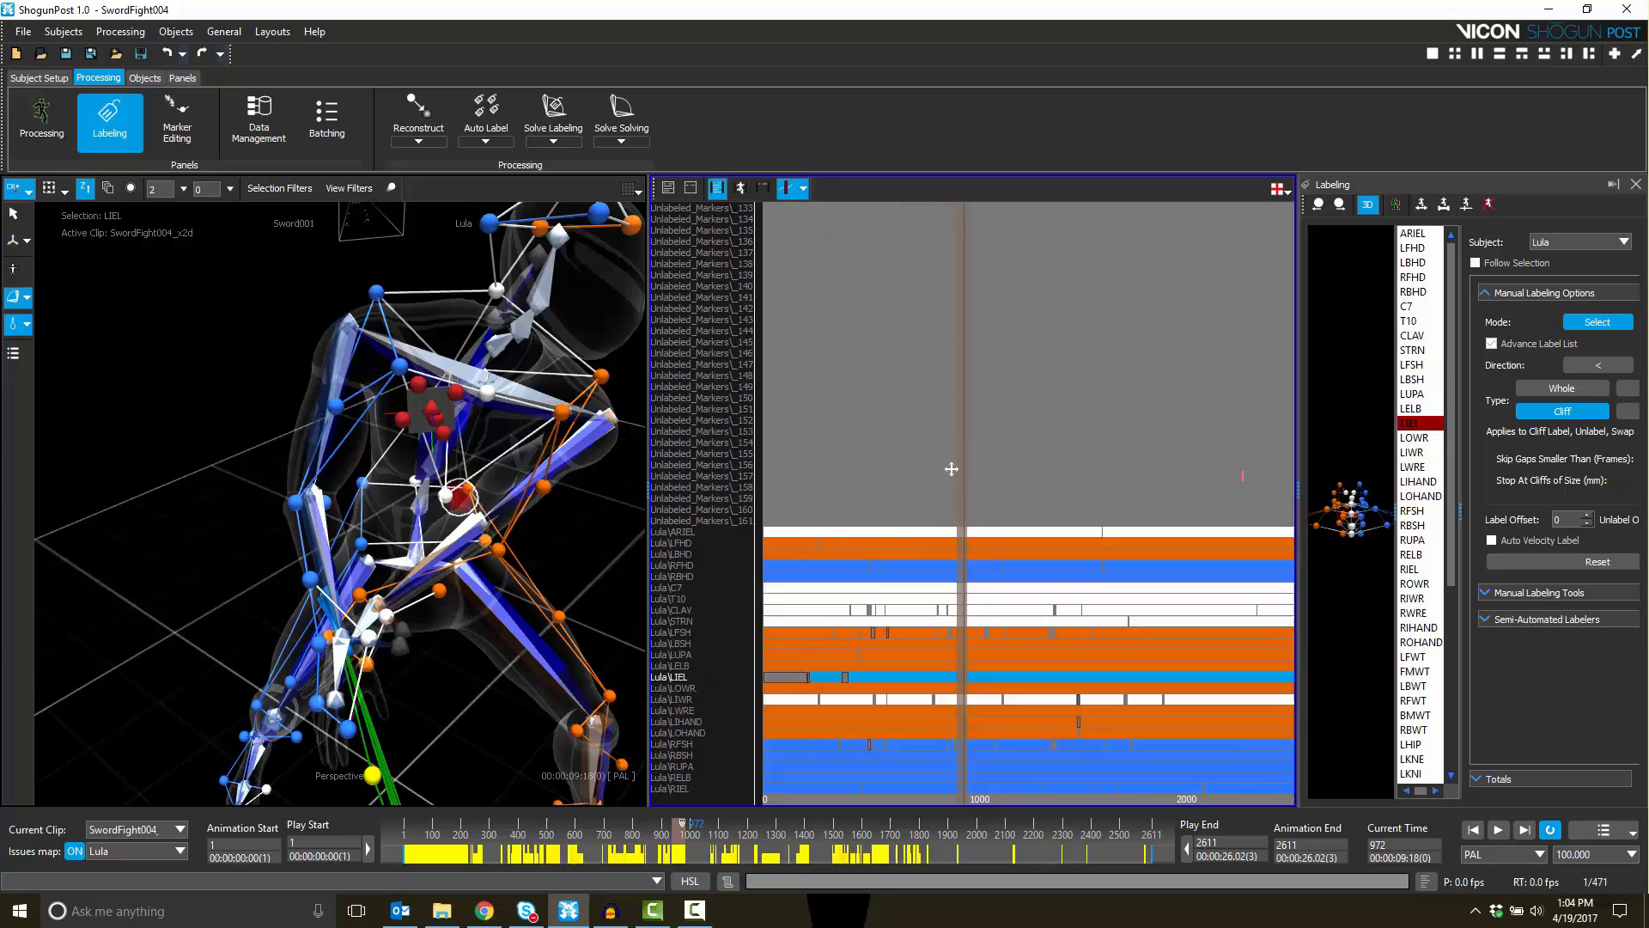
pyautogui.click(740, 189)
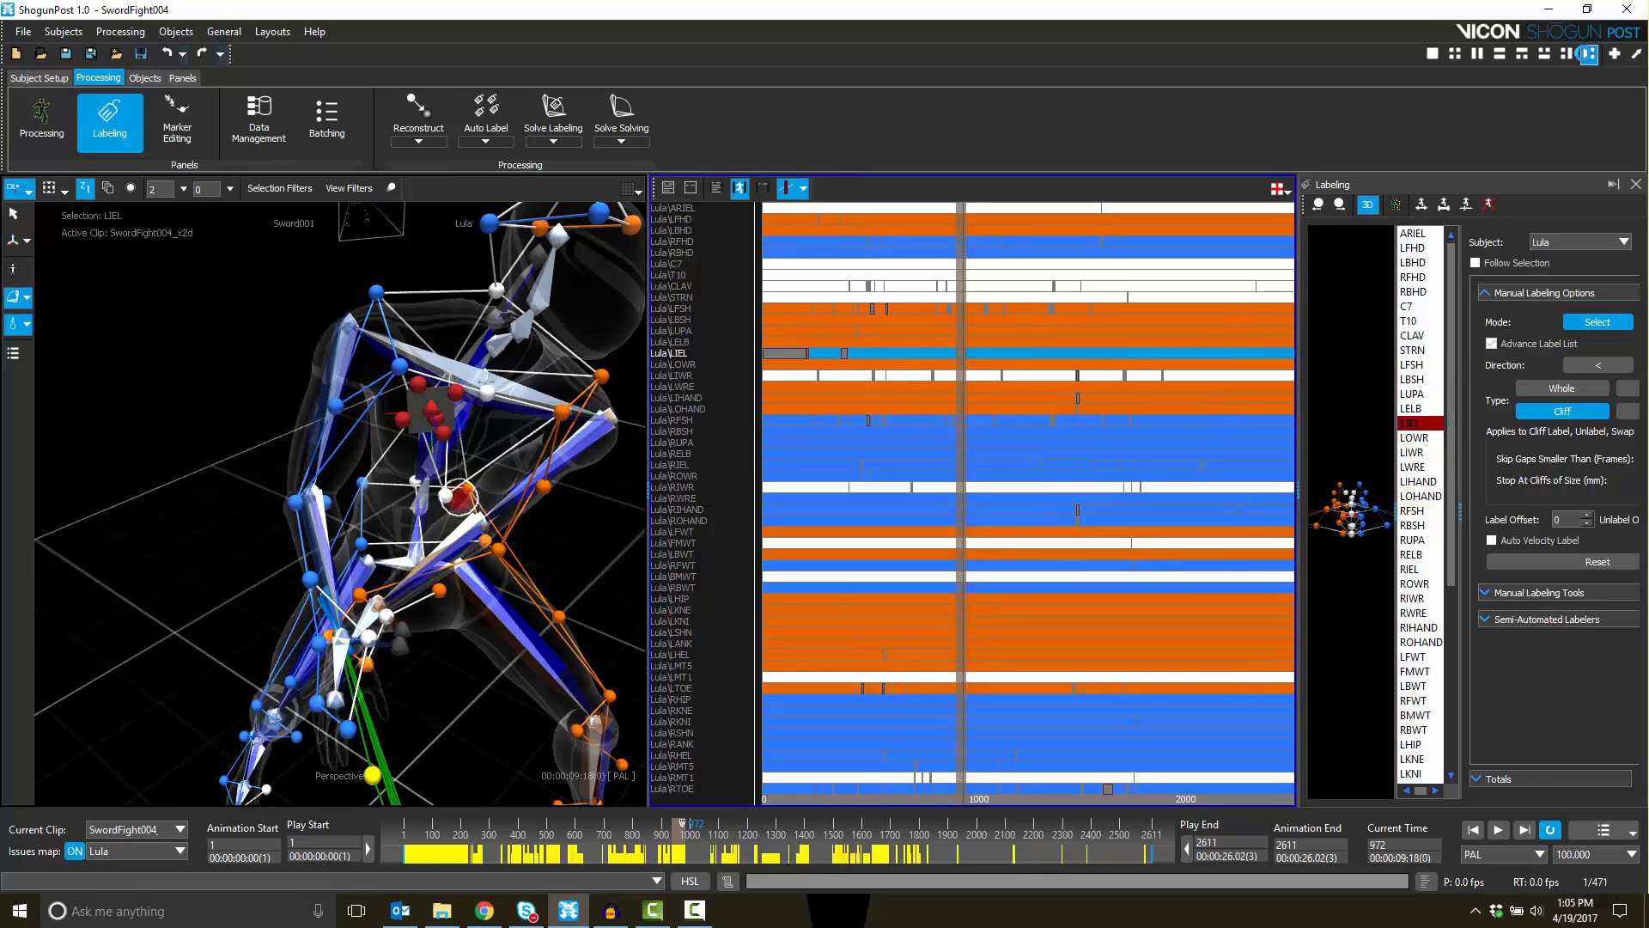
# Switch to a three-view layout and show the Graph in the view below the data health tracks
pyautogui.click(1585, 54)
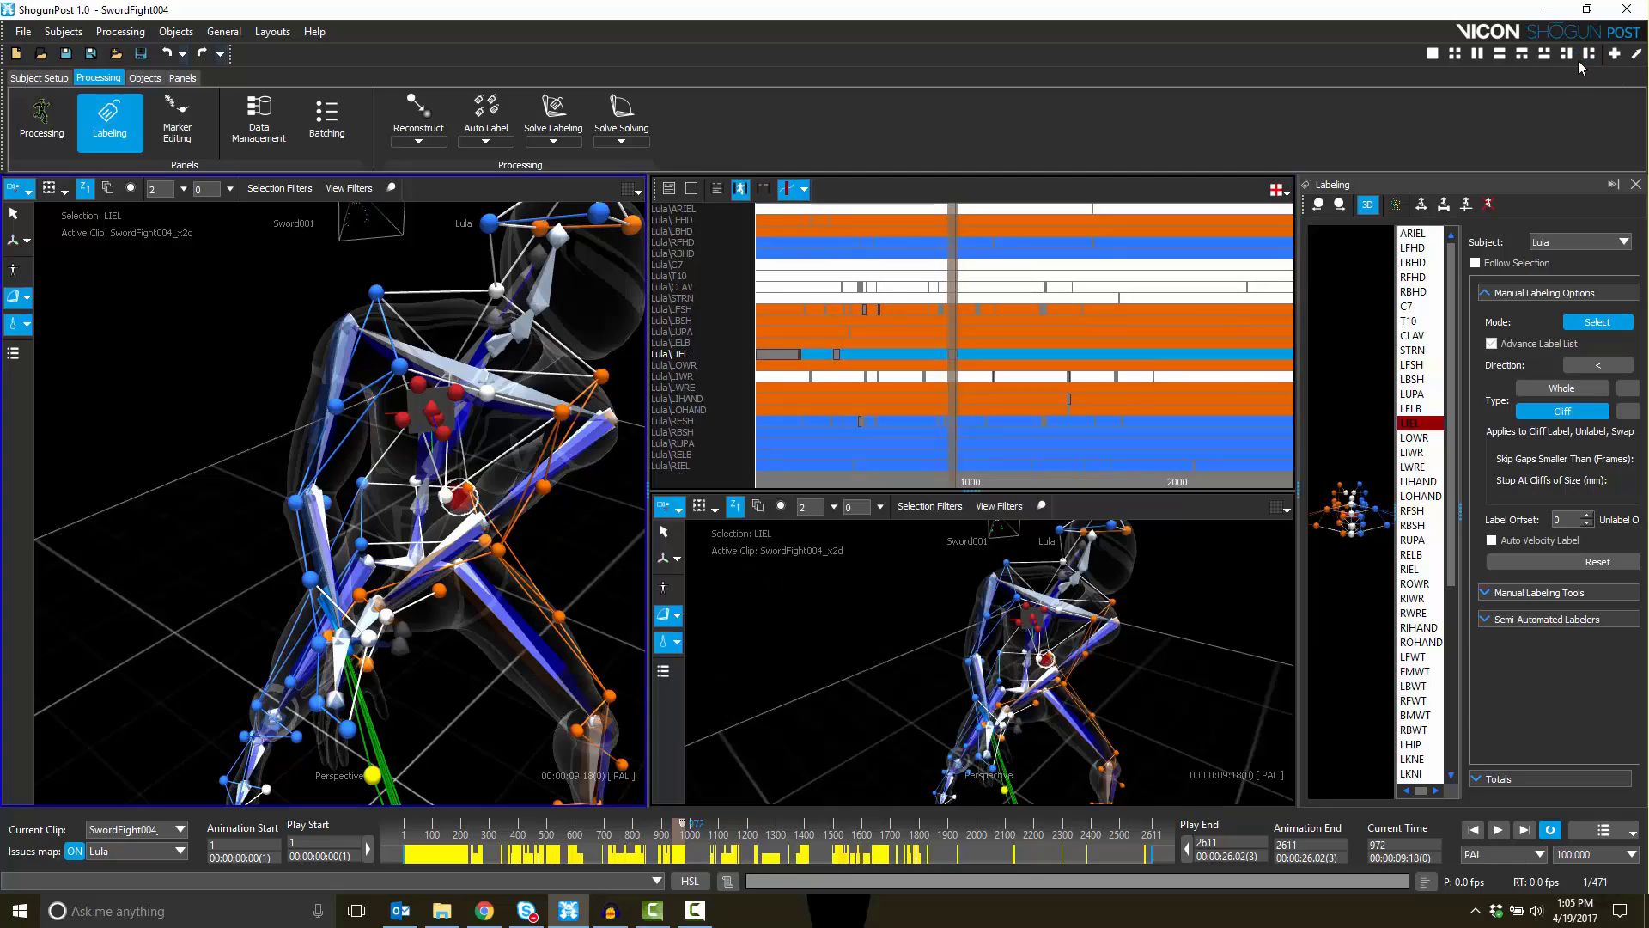
pyautogui.click(1275, 506)
pyautogui.click(1296, 661)
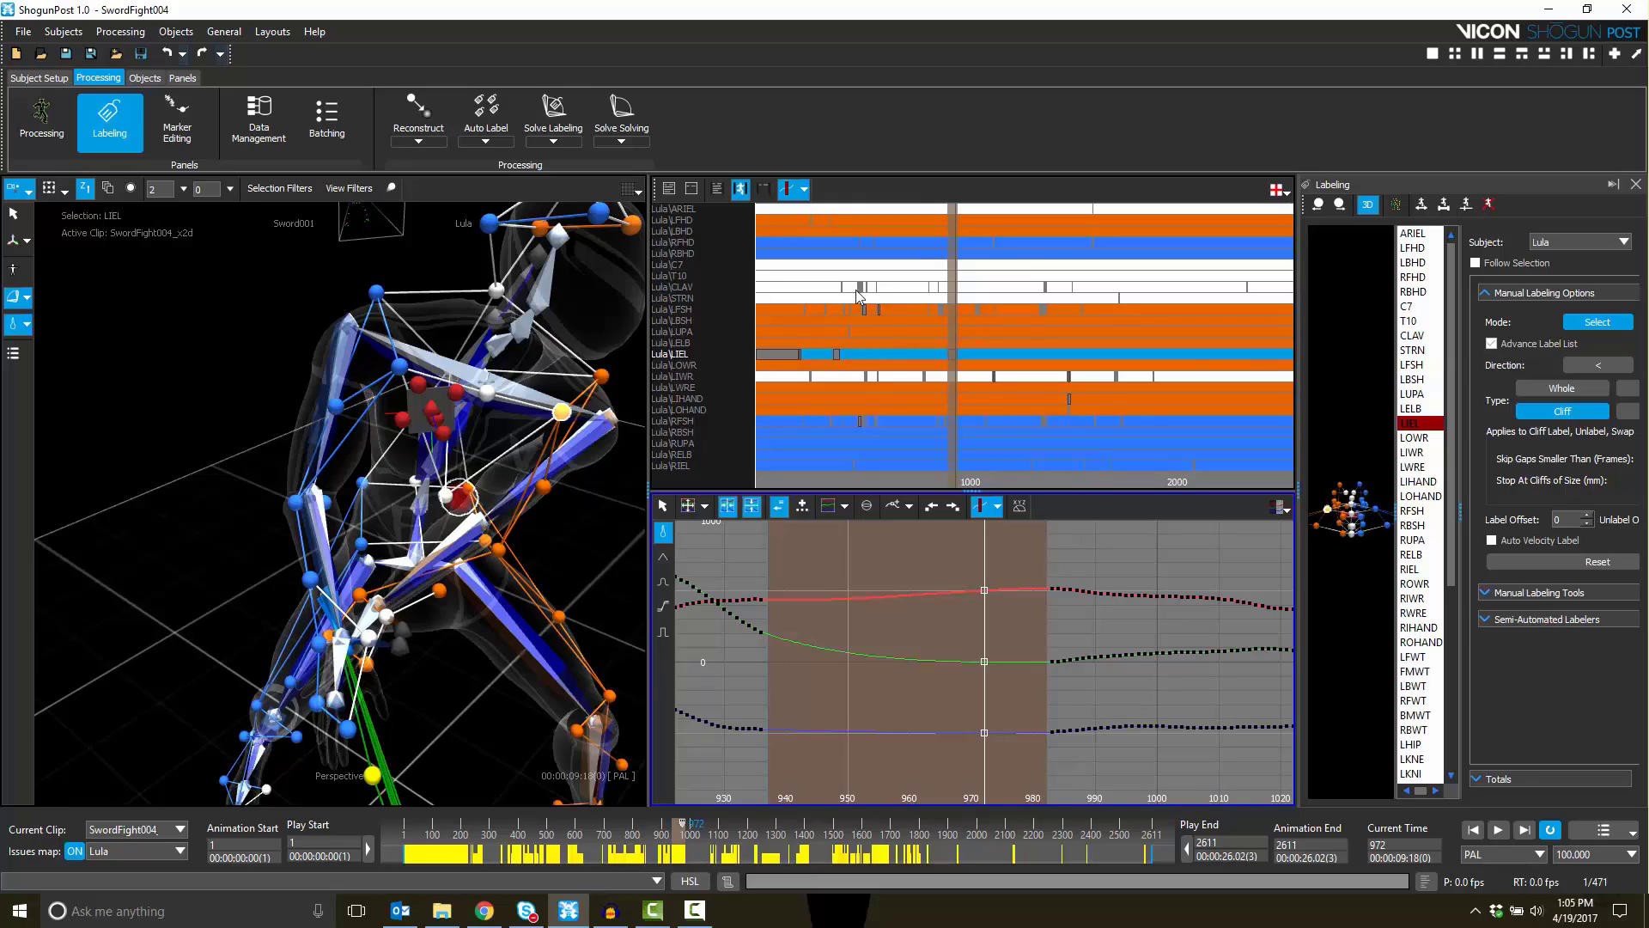
# Select the LIEL gap at frame 401 and examine it close up in the graph and the perspective view
pyautogui.click(837, 354)
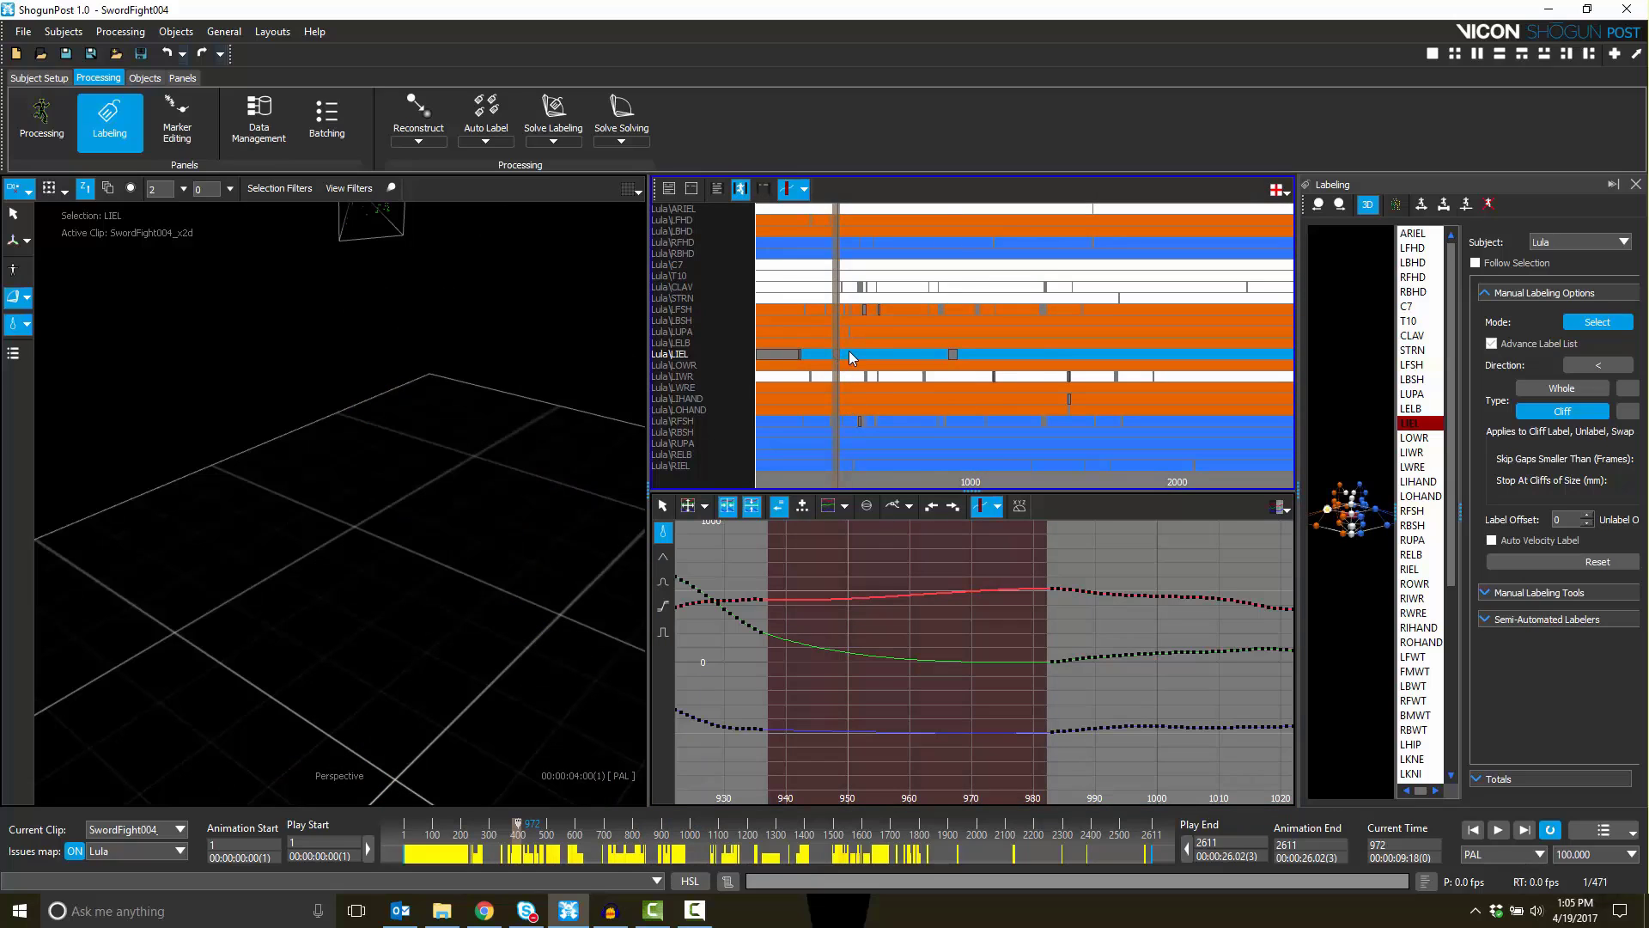
pyautogui.click(704, 505)
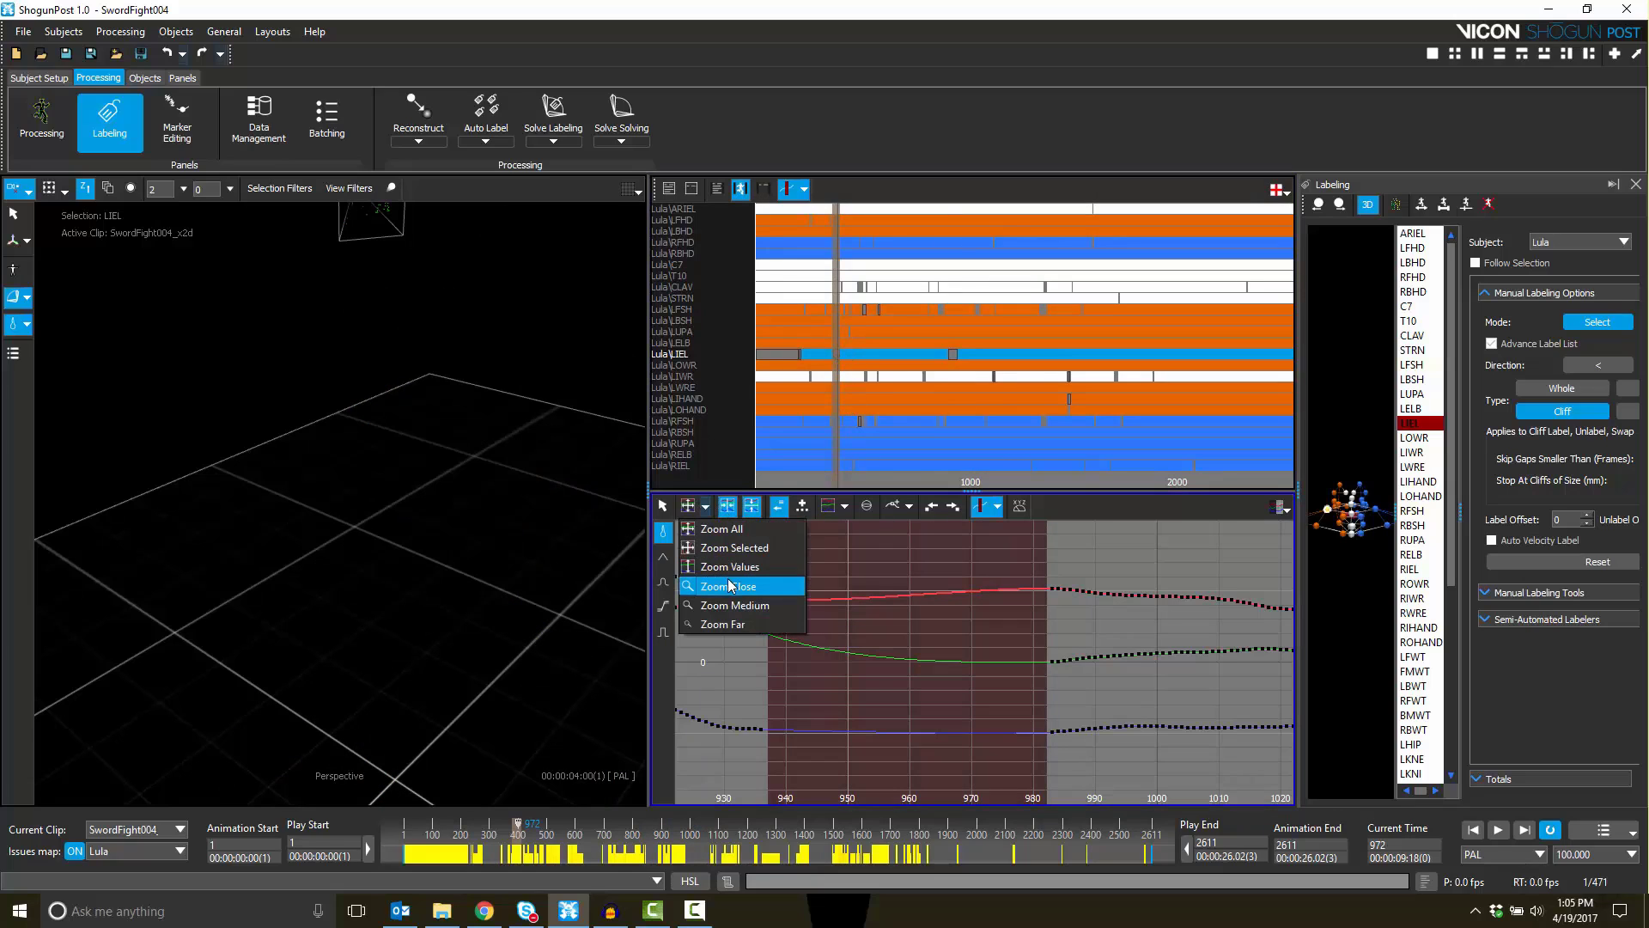
pyautogui.click(733, 584)
pyautogui.keyDown('alt'); pyautogui.moveTo(961, 575); pyautogui.dragTo(958, 662, button='right'); pyautogui.keyUp('alt')
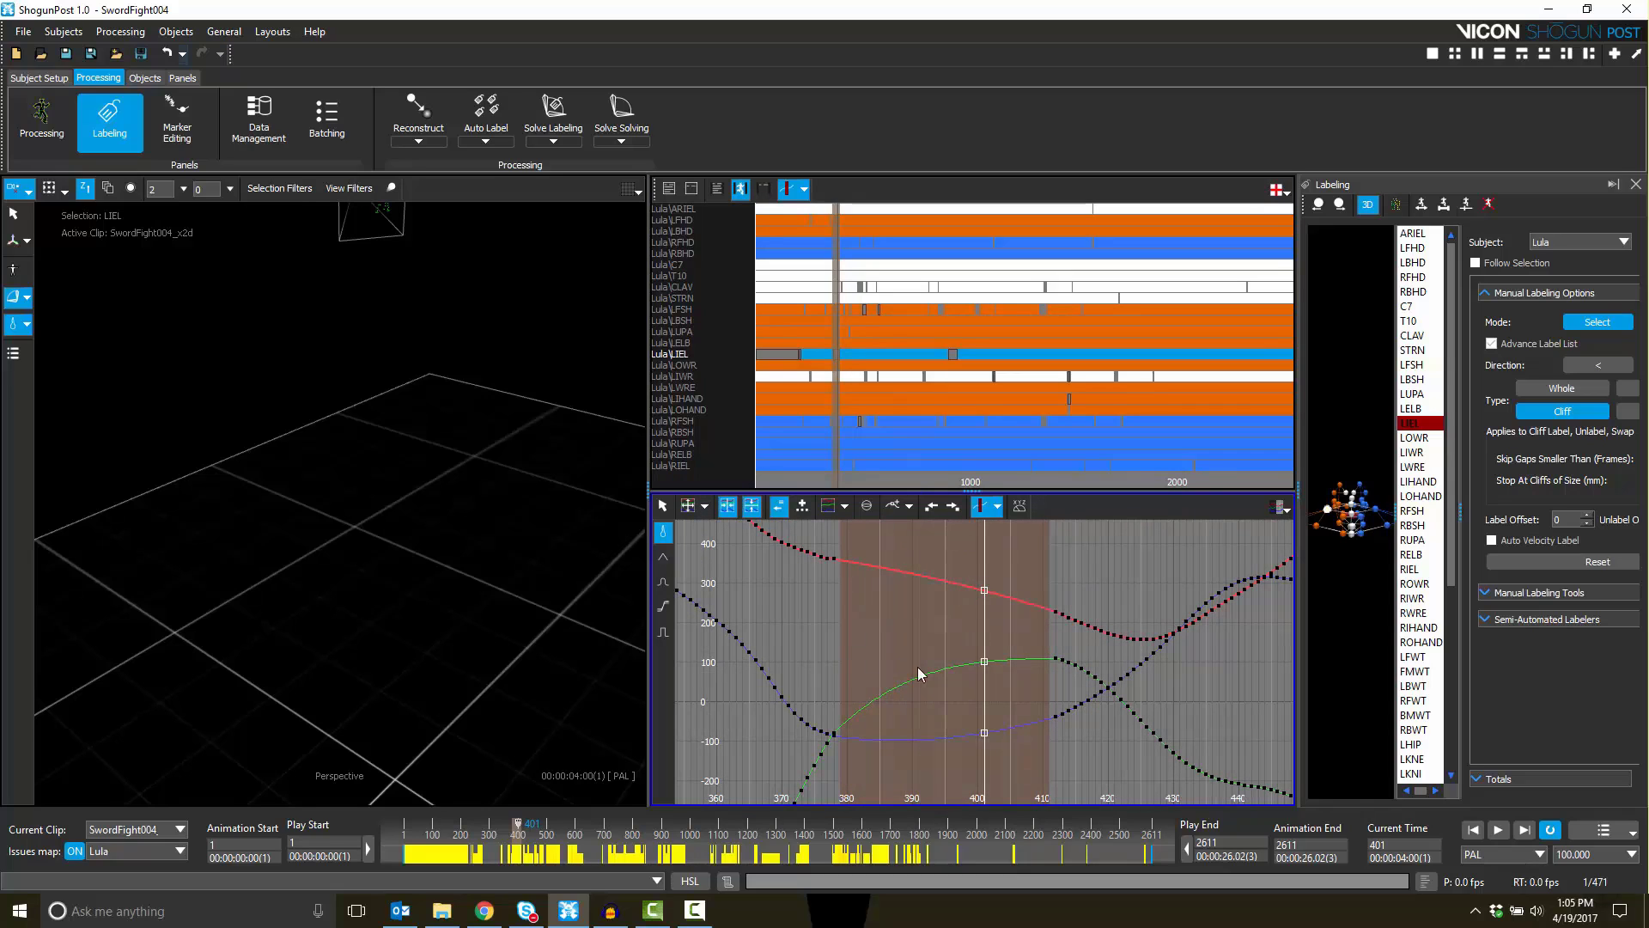
pyautogui.moveTo(463, 512)
pyautogui.keyDown('alt'); pyautogui.mouseDown()
pyautogui.moveTo(275, 455)
pyautogui.moveTo(331, 339)
pyautogui.moveTo(471, 512)
pyautogui.moveTo(379, 585)
pyautogui.moveTo(580, 587)
pyautogui.moveTo(409, 643)
pyautogui.moveTo(490, 653)
pyautogui.mouseUp(); pyautogui.keyUp('alt')
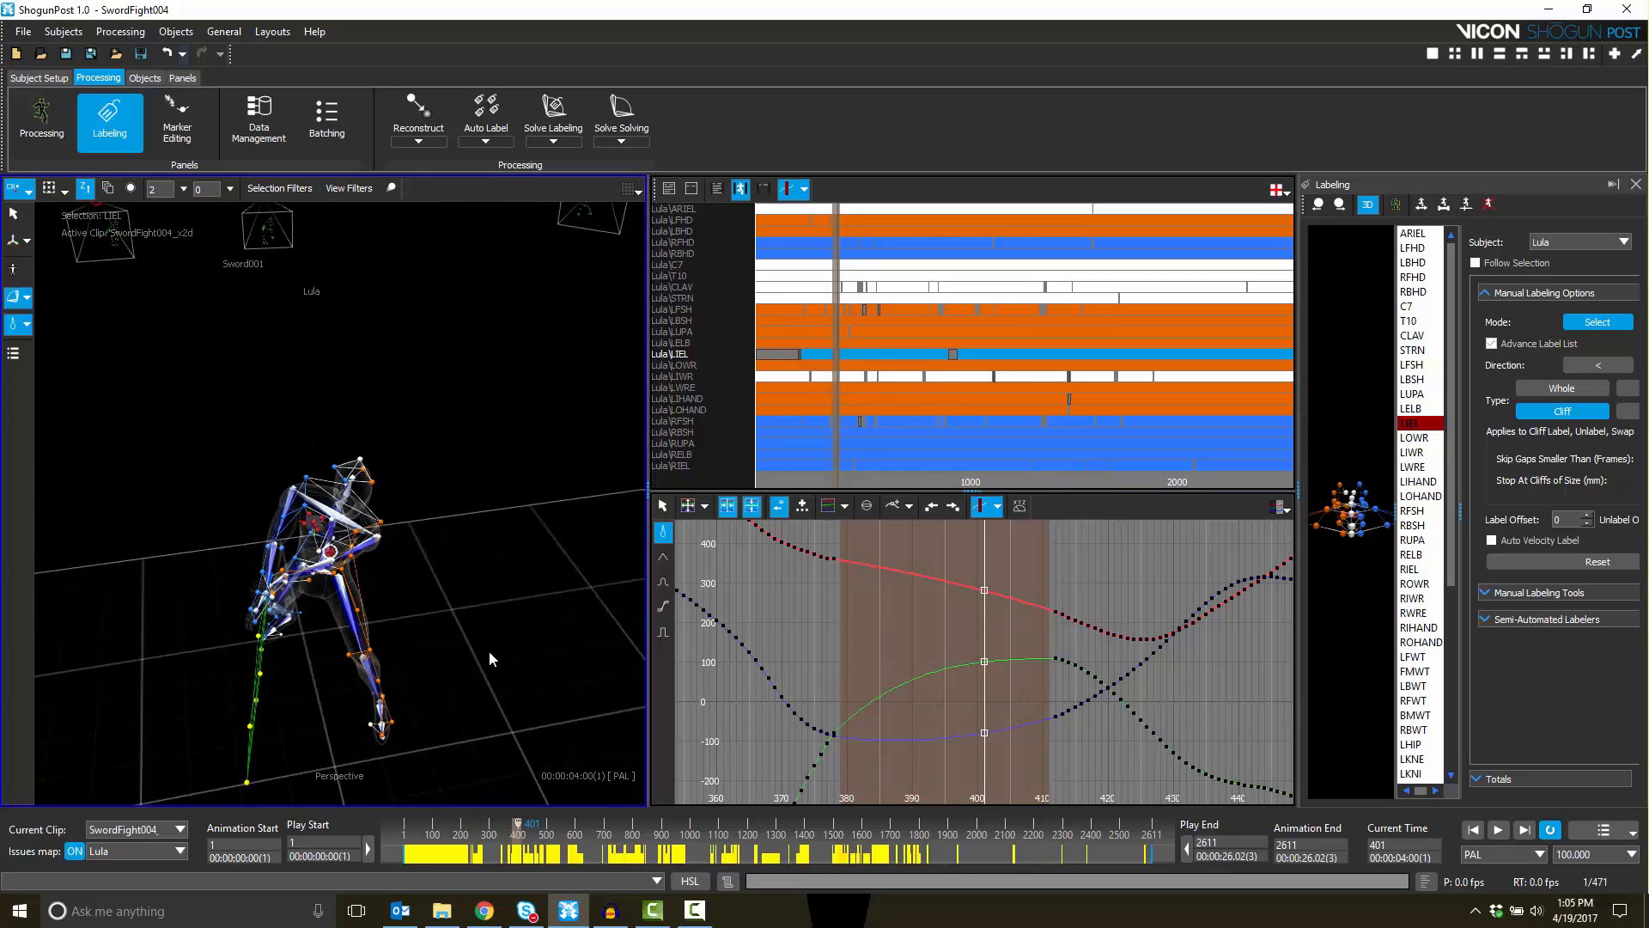
pyautogui.keyDown('alt'); pyautogui.moveTo(489, 653); pyautogui.dragTo(518, 464, button='right'); pyautogui.keyUp('alt')
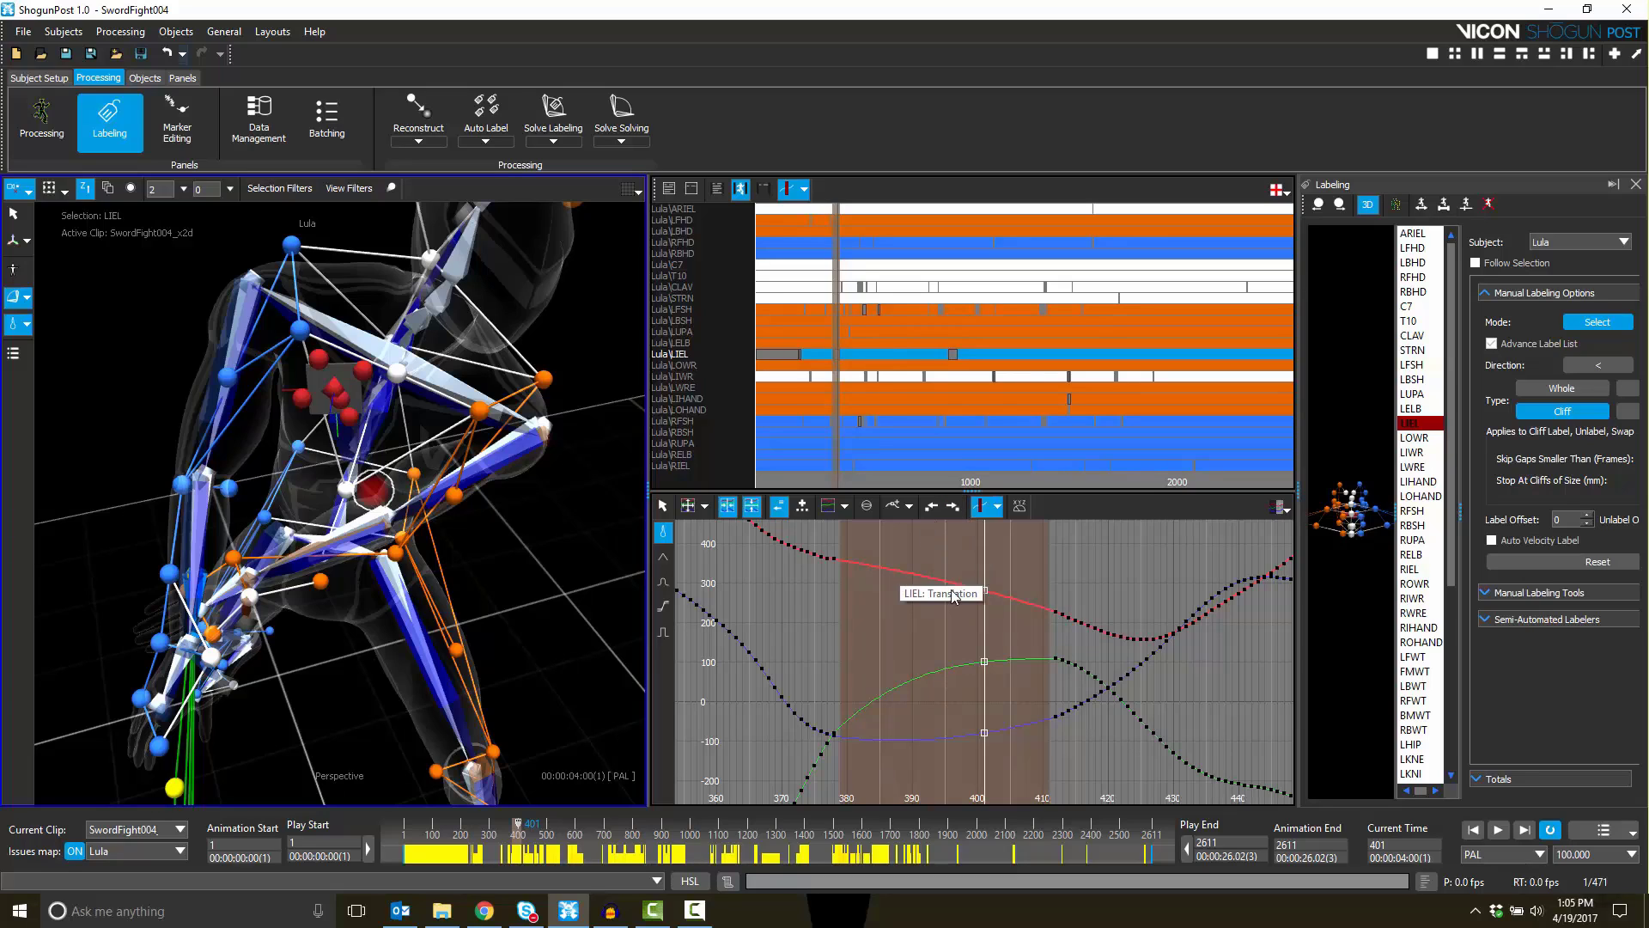
# Compare the far and close zoom levels of the LIEL graph and settle on the medium zoom
pyautogui.click(703, 505)
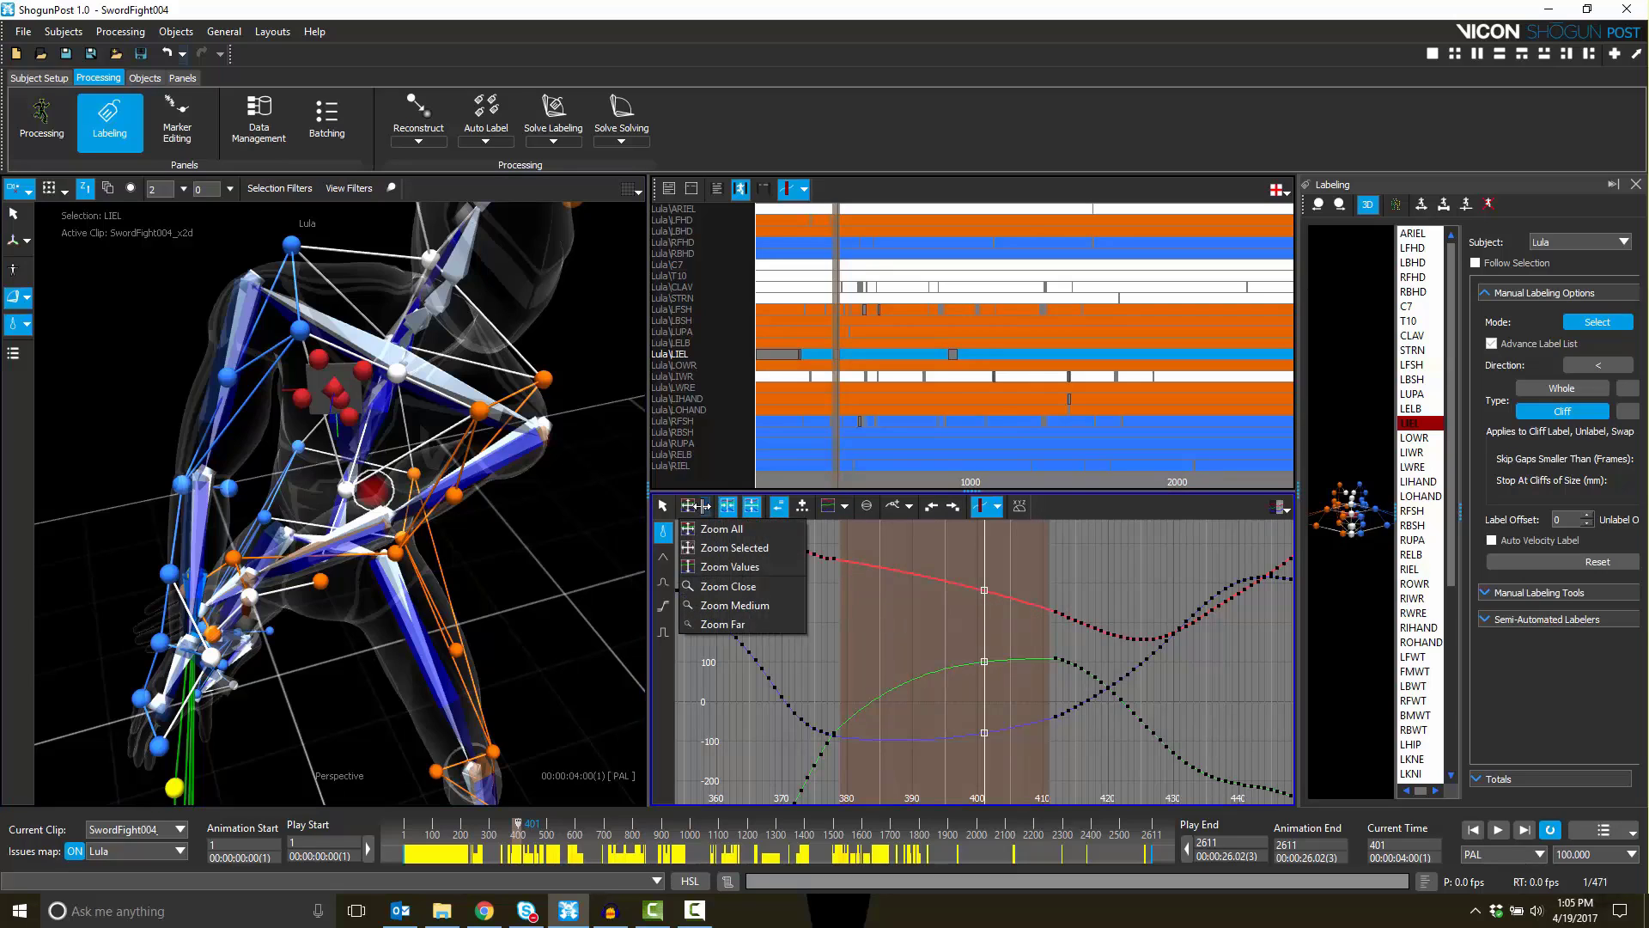
pyautogui.click(743, 624)
pyautogui.click(700, 504)
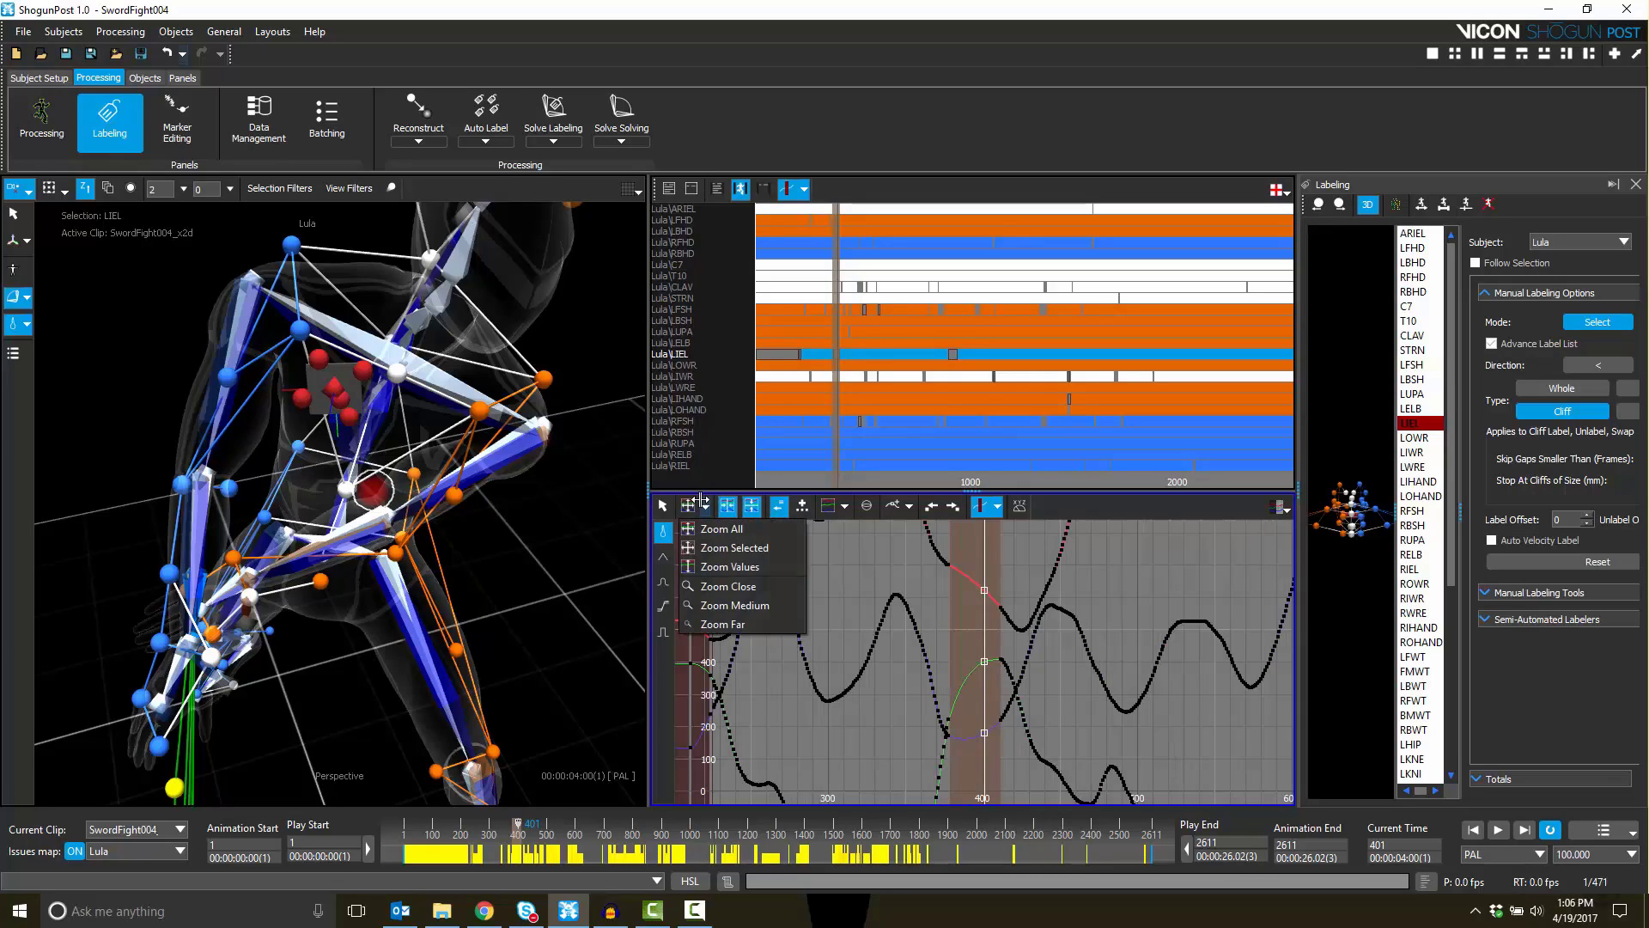
pyautogui.click(695, 587)
pyautogui.click(706, 506)
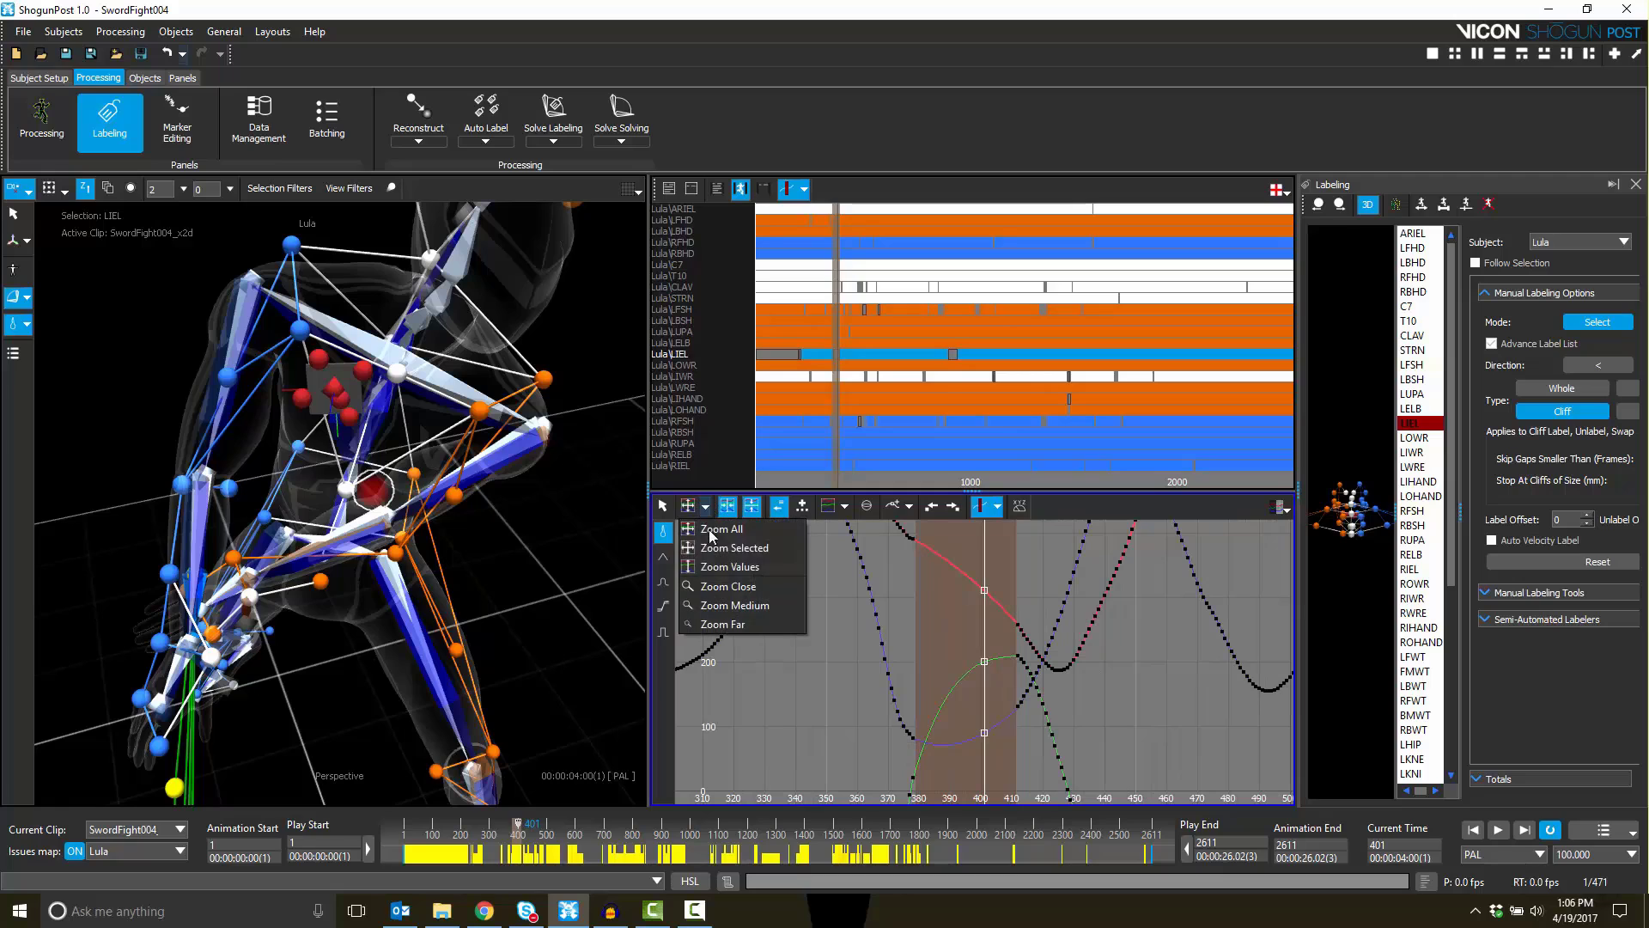
pyautogui.click(740, 583)
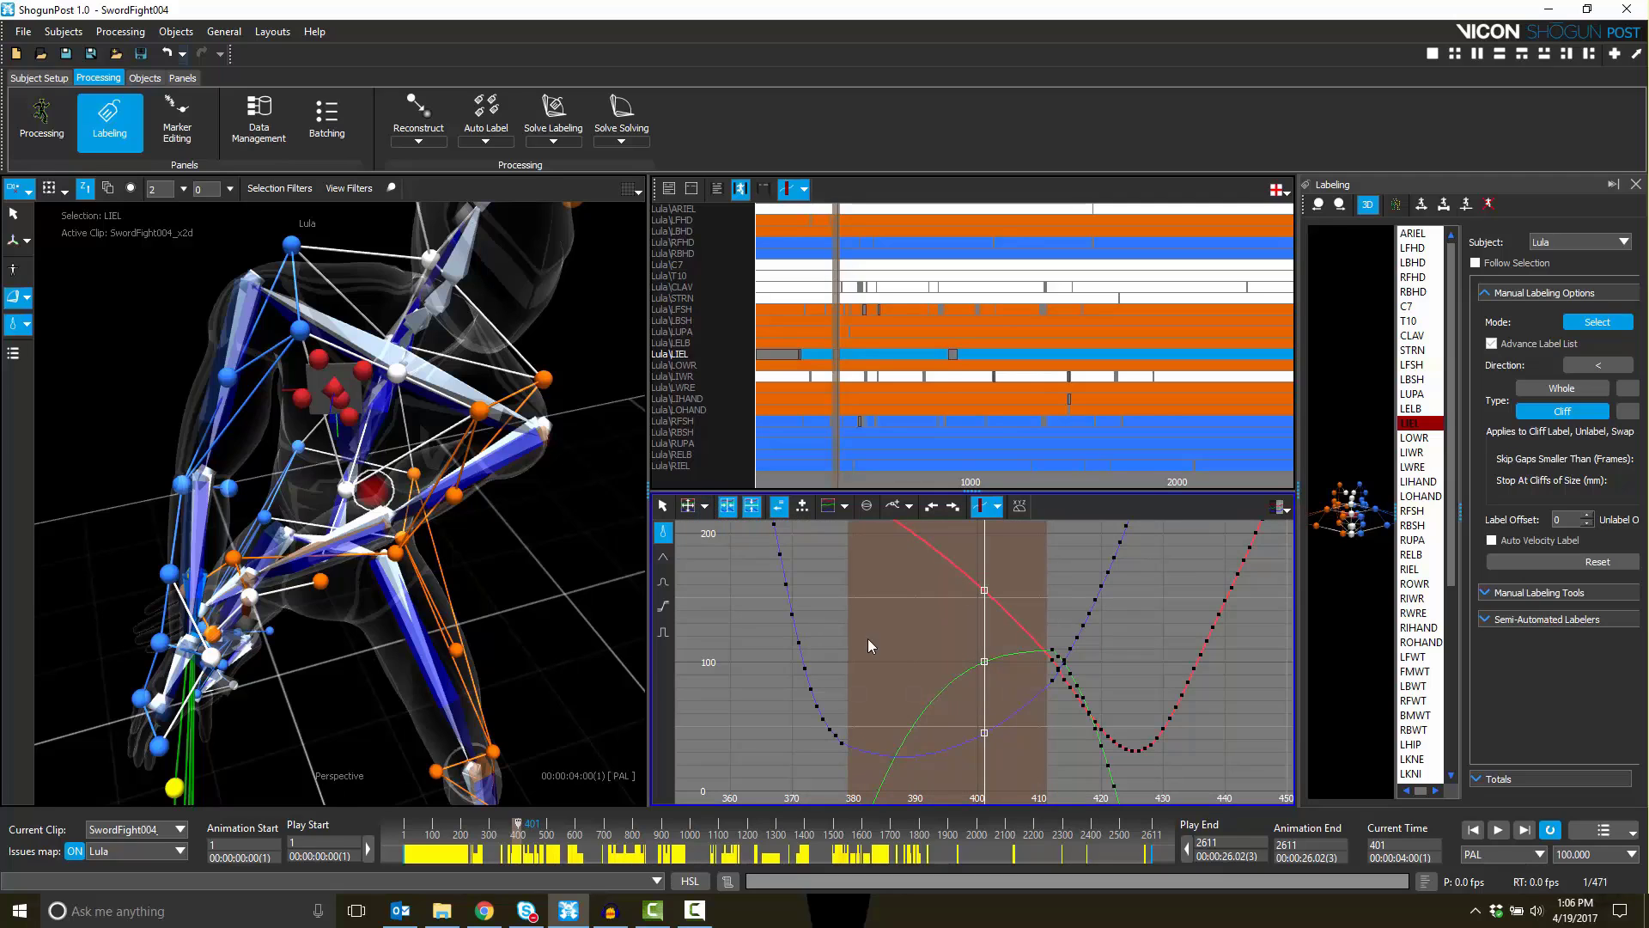
pyautogui.click(727, 505)
pyautogui.click(757, 610)
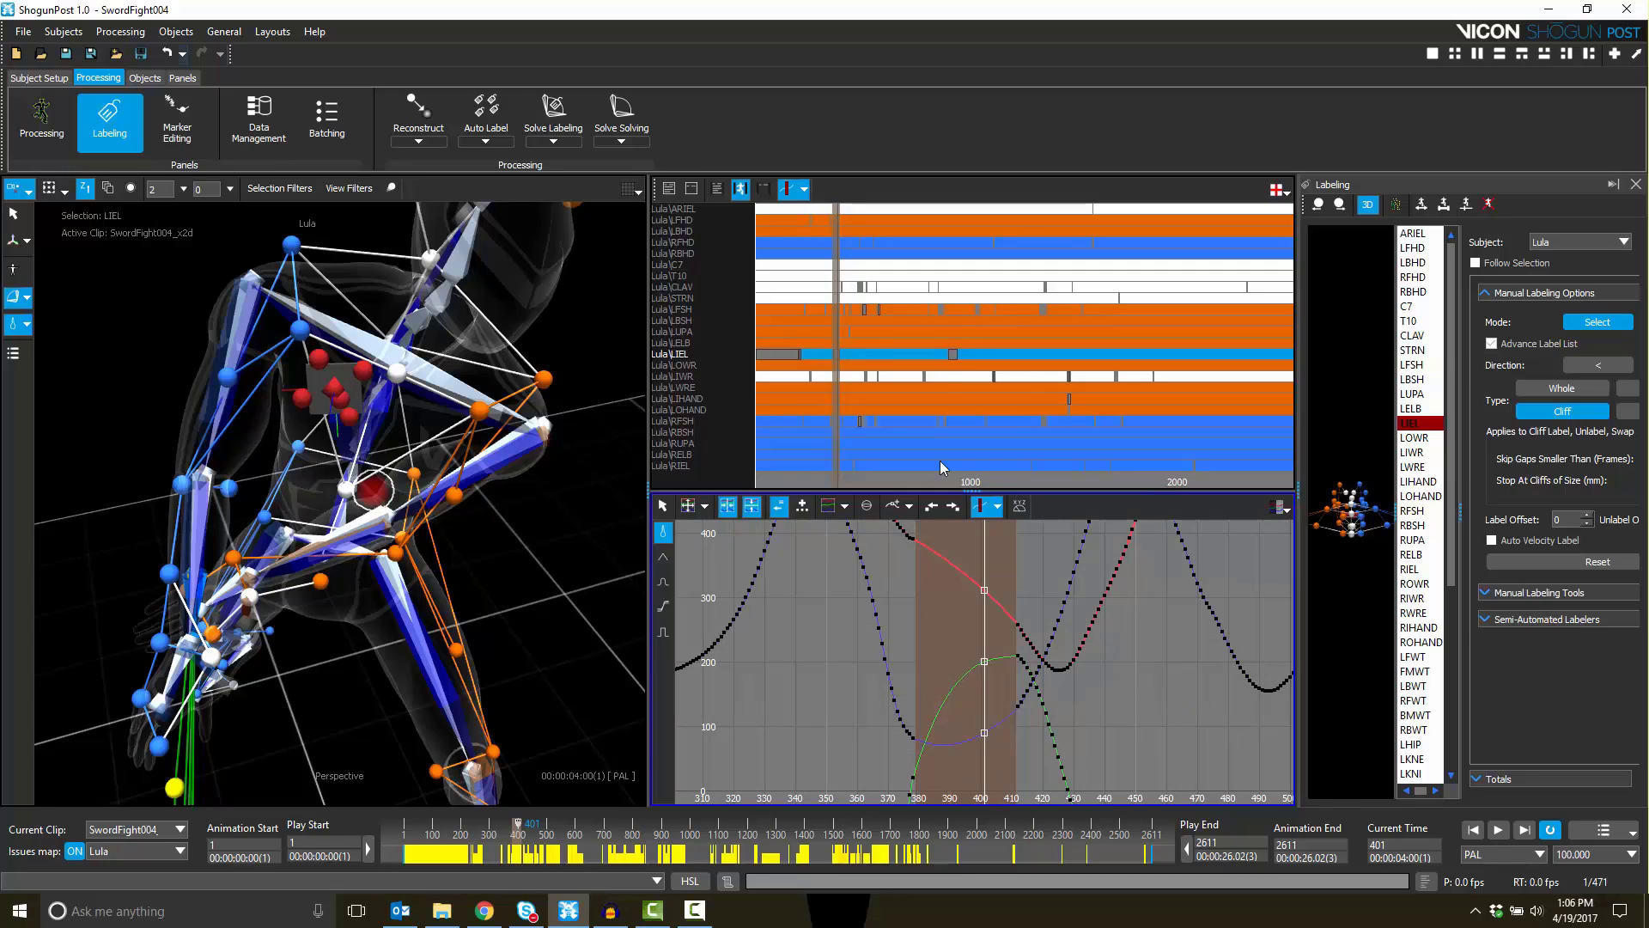
# View the LIEL translation channels in separate graph views, and return them to one collapsed view
pyautogui.click(845, 506)
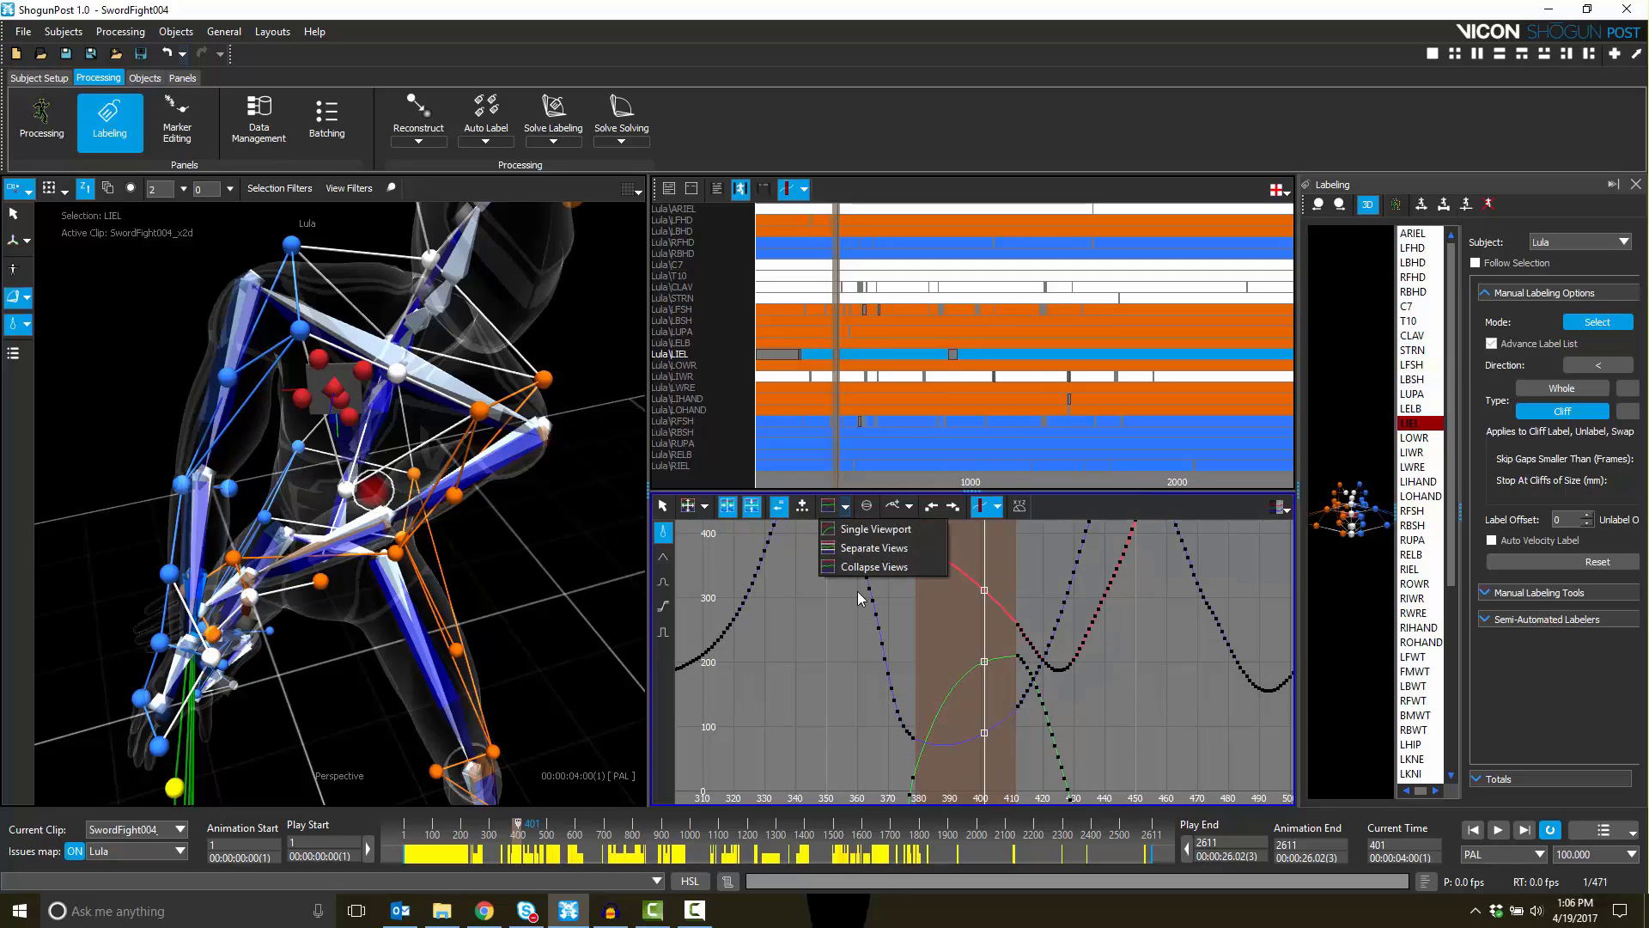
pyautogui.click(867, 548)
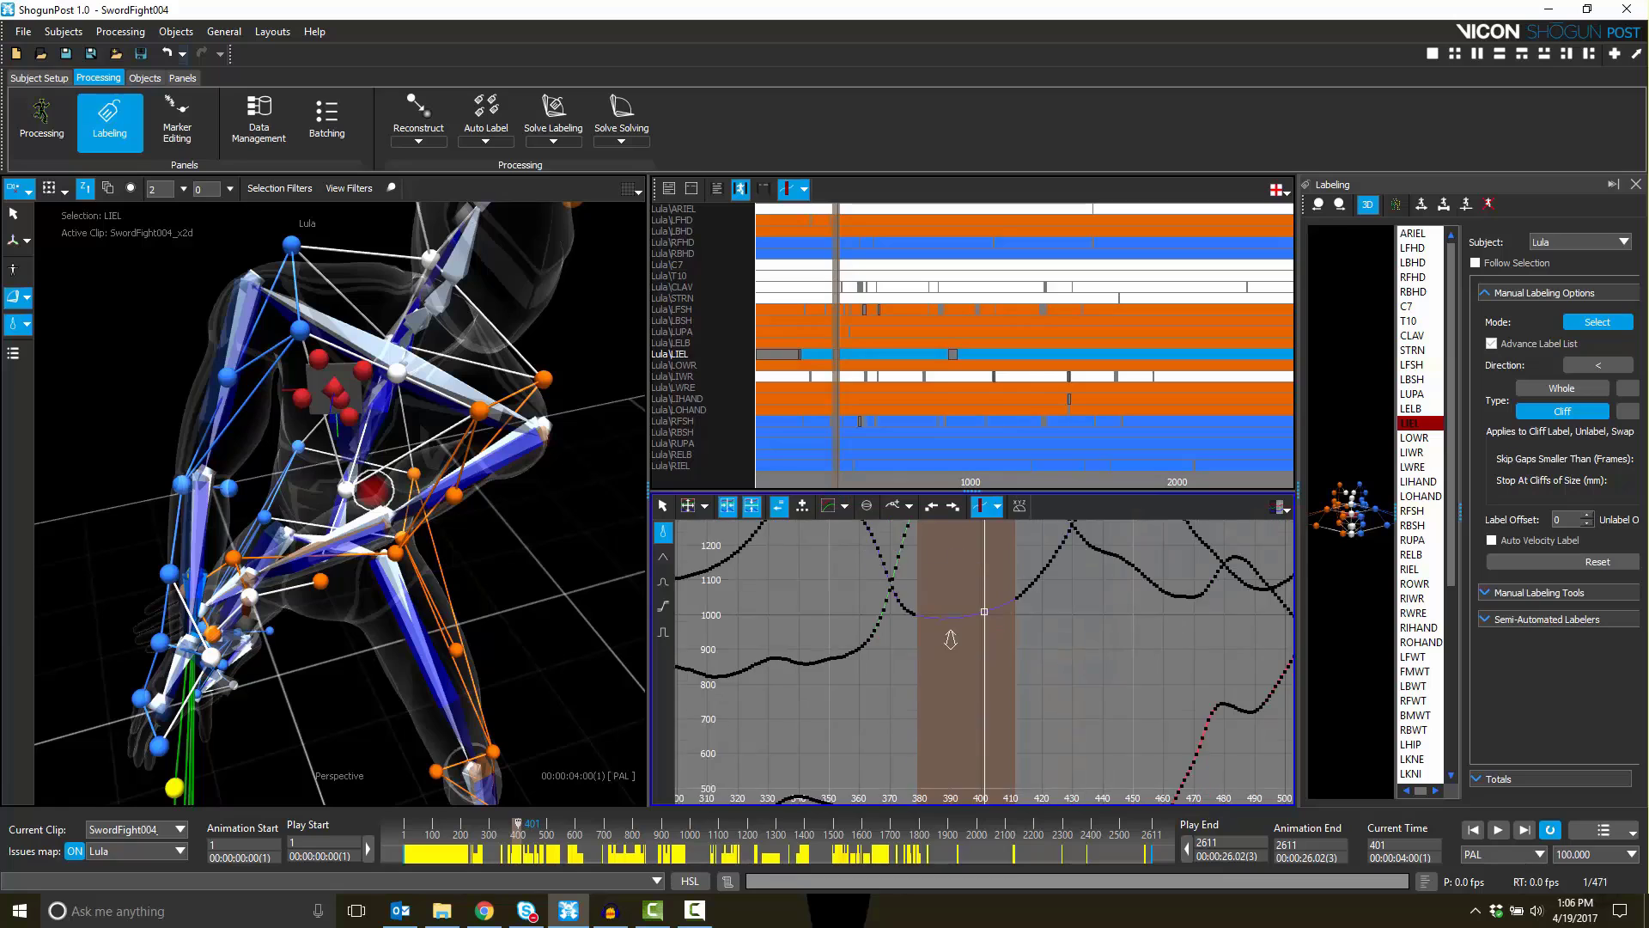
pyautogui.click(845, 507)
pyautogui.click(869, 548)
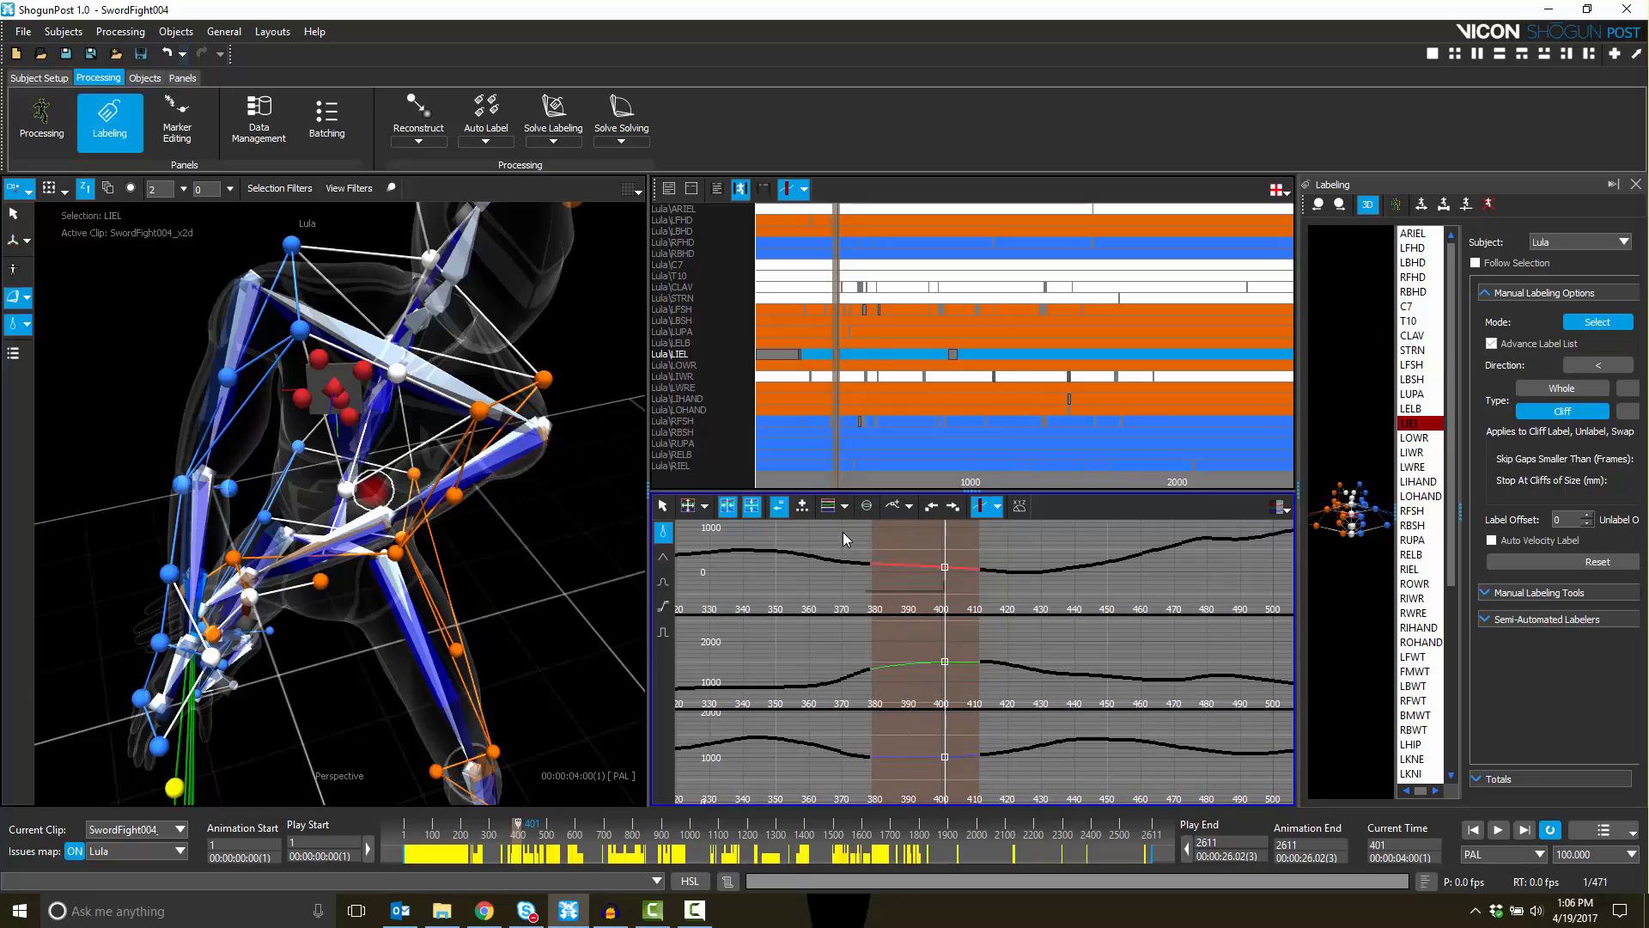
pyautogui.click(845, 506)
pyautogui.click(873, 567)
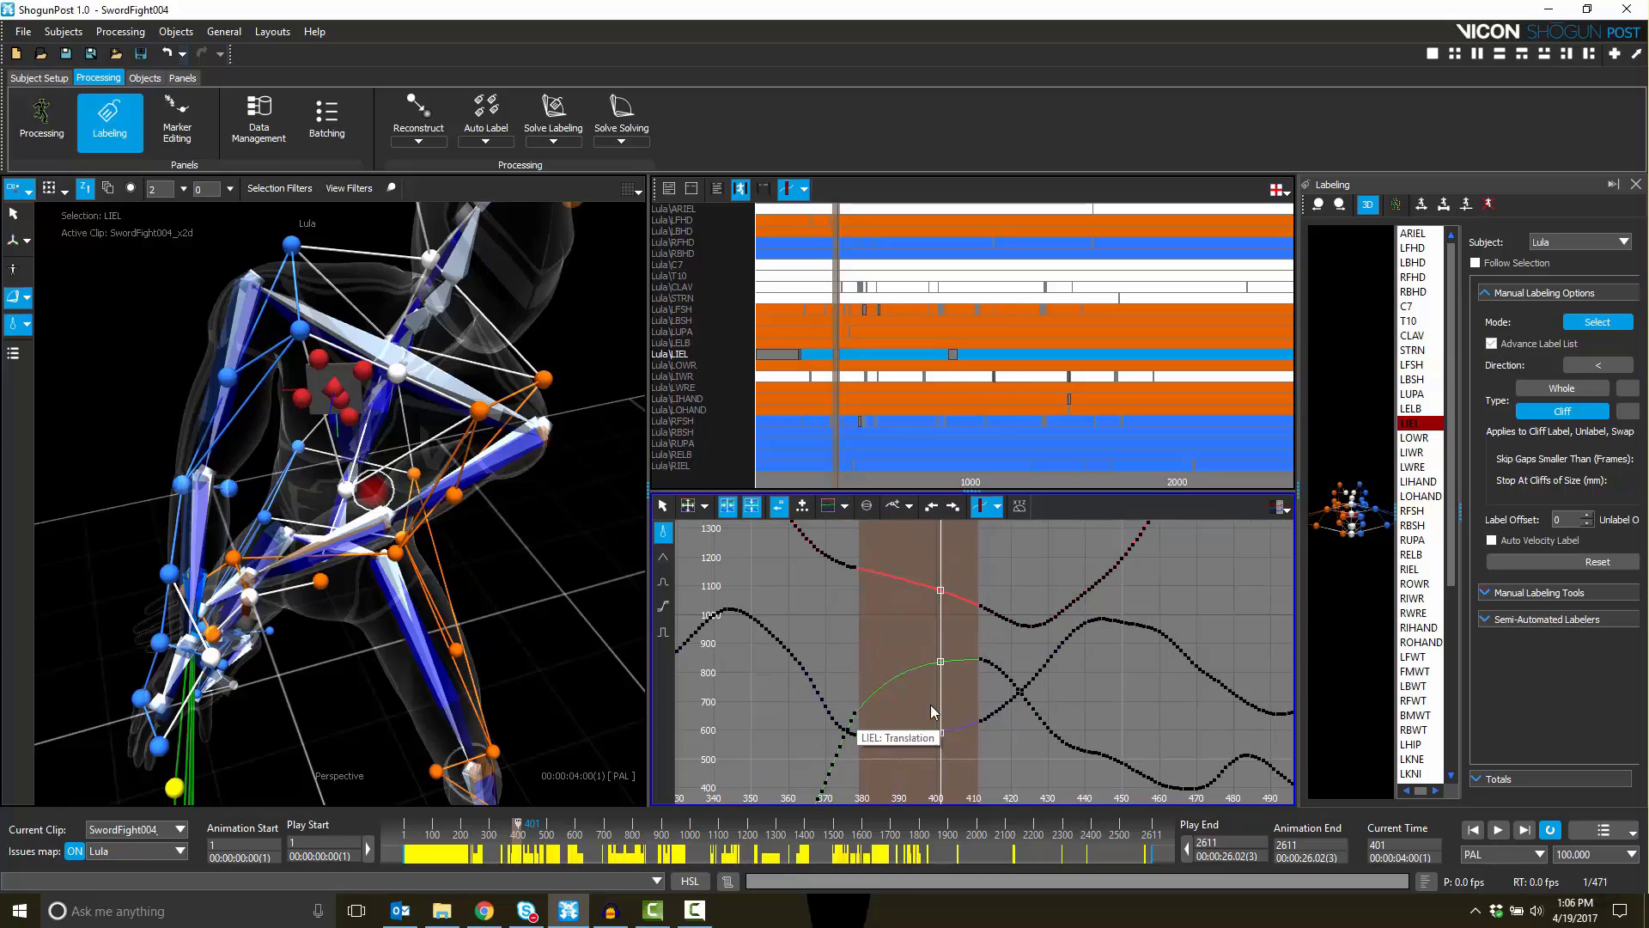
pyautogui.scroll(-3, 1008, 601)
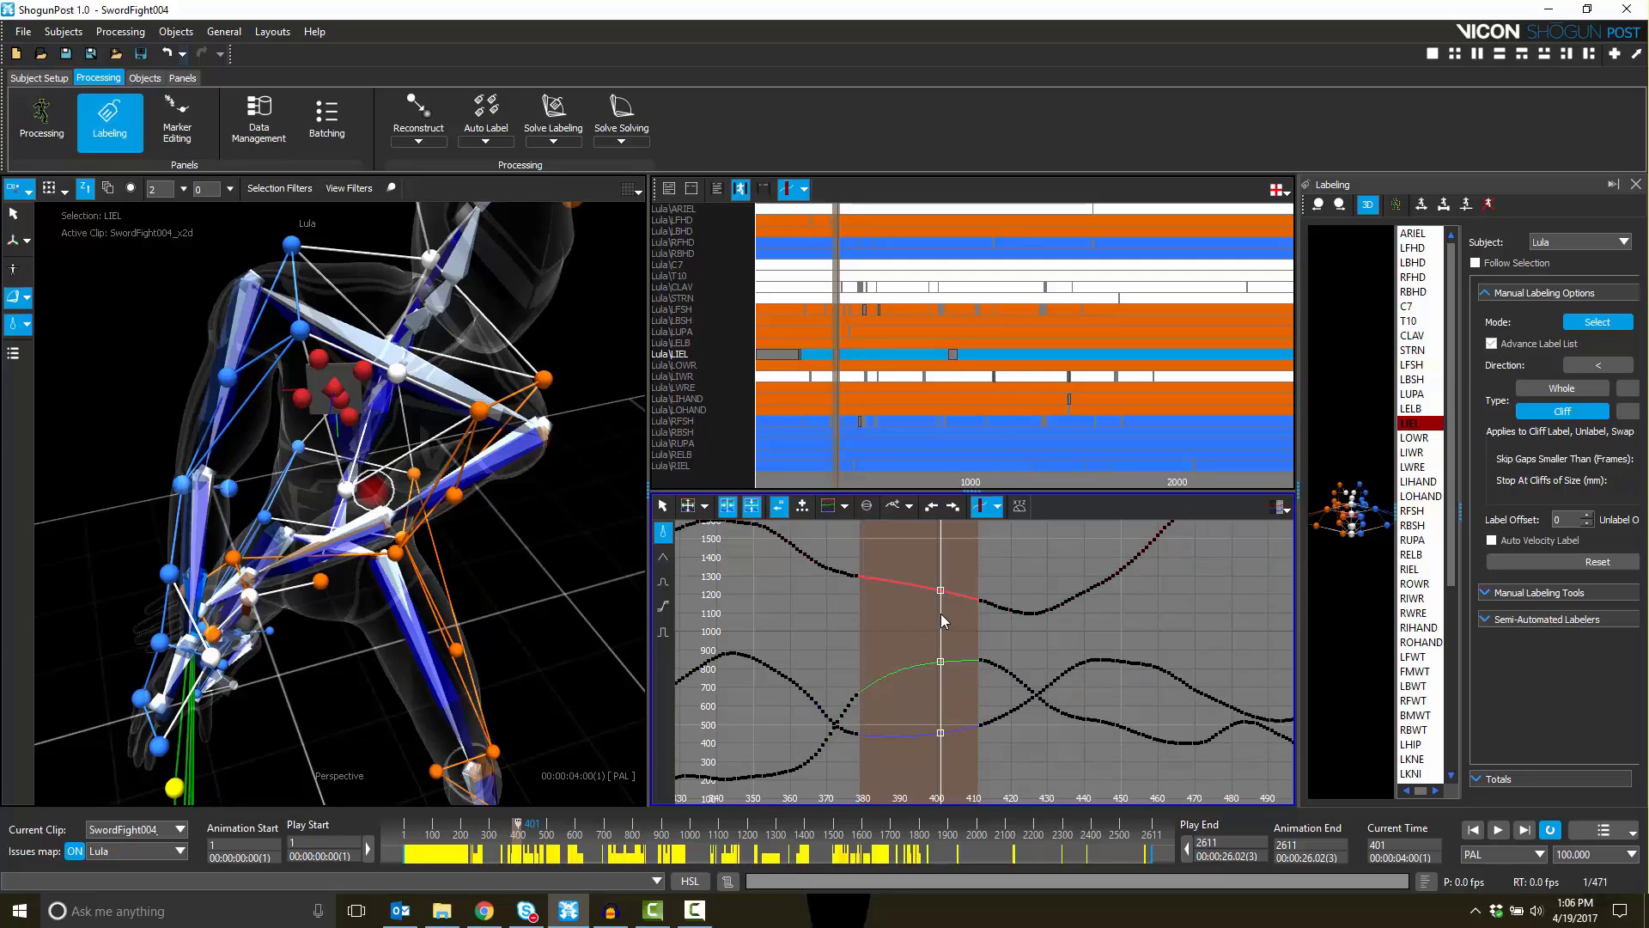
# Check which clips the graph can display and look over LIEL's channel values, hiding the channel list again
pyautogui.click(992, 507)
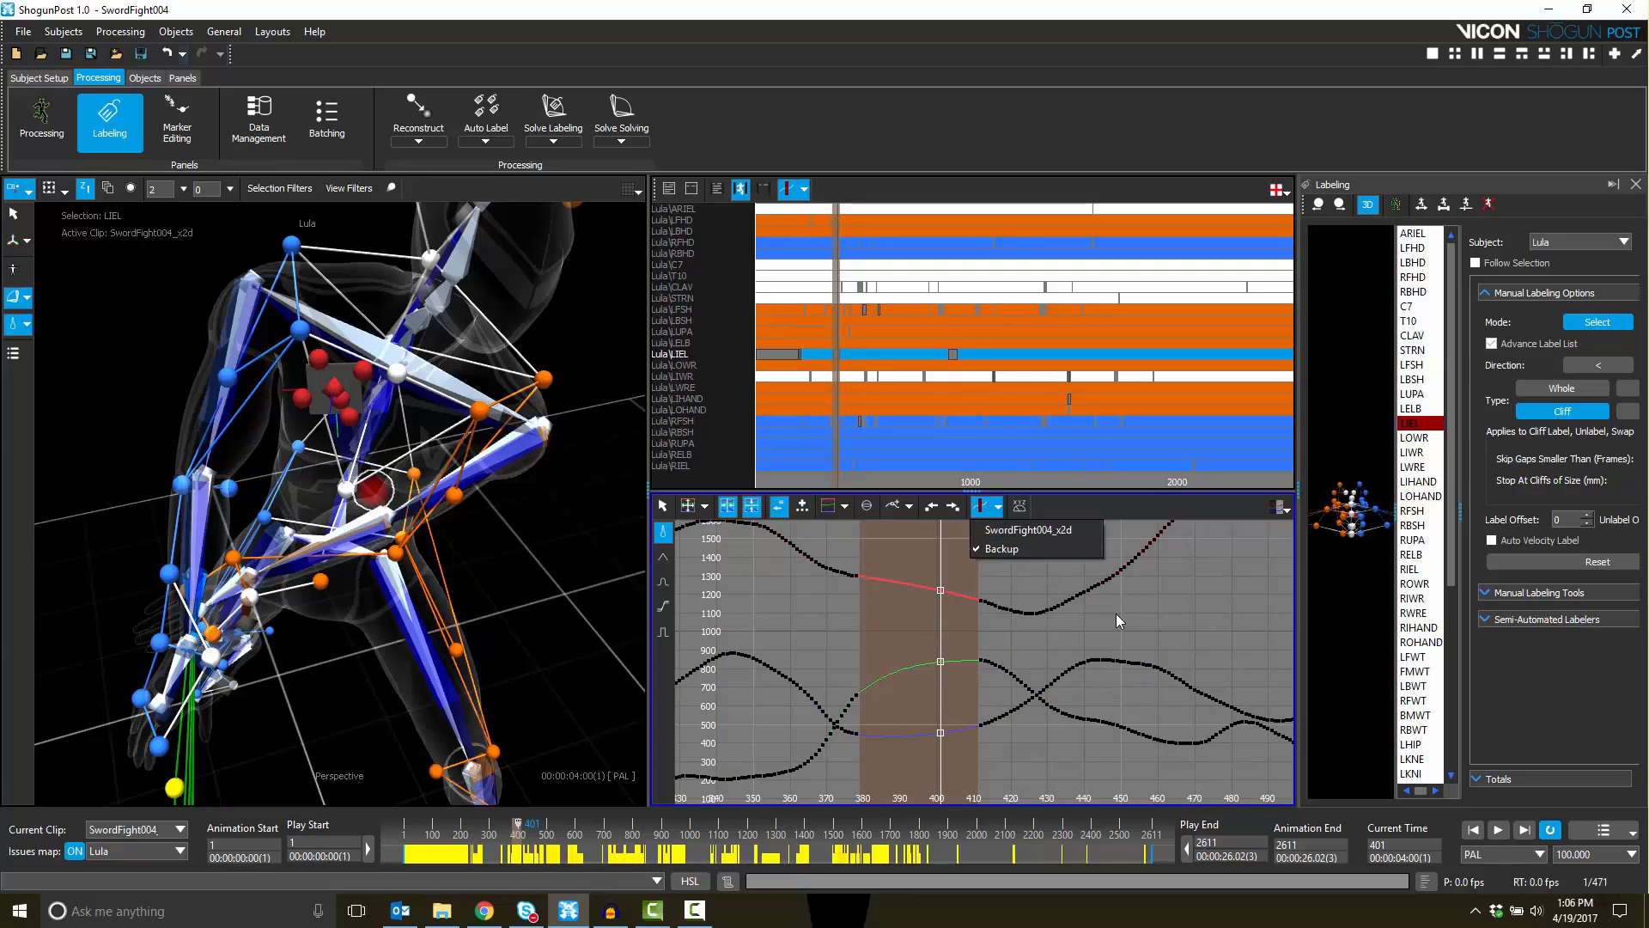
pyautogui.click(1116, 613)
pyautogui.click(1019, 505)
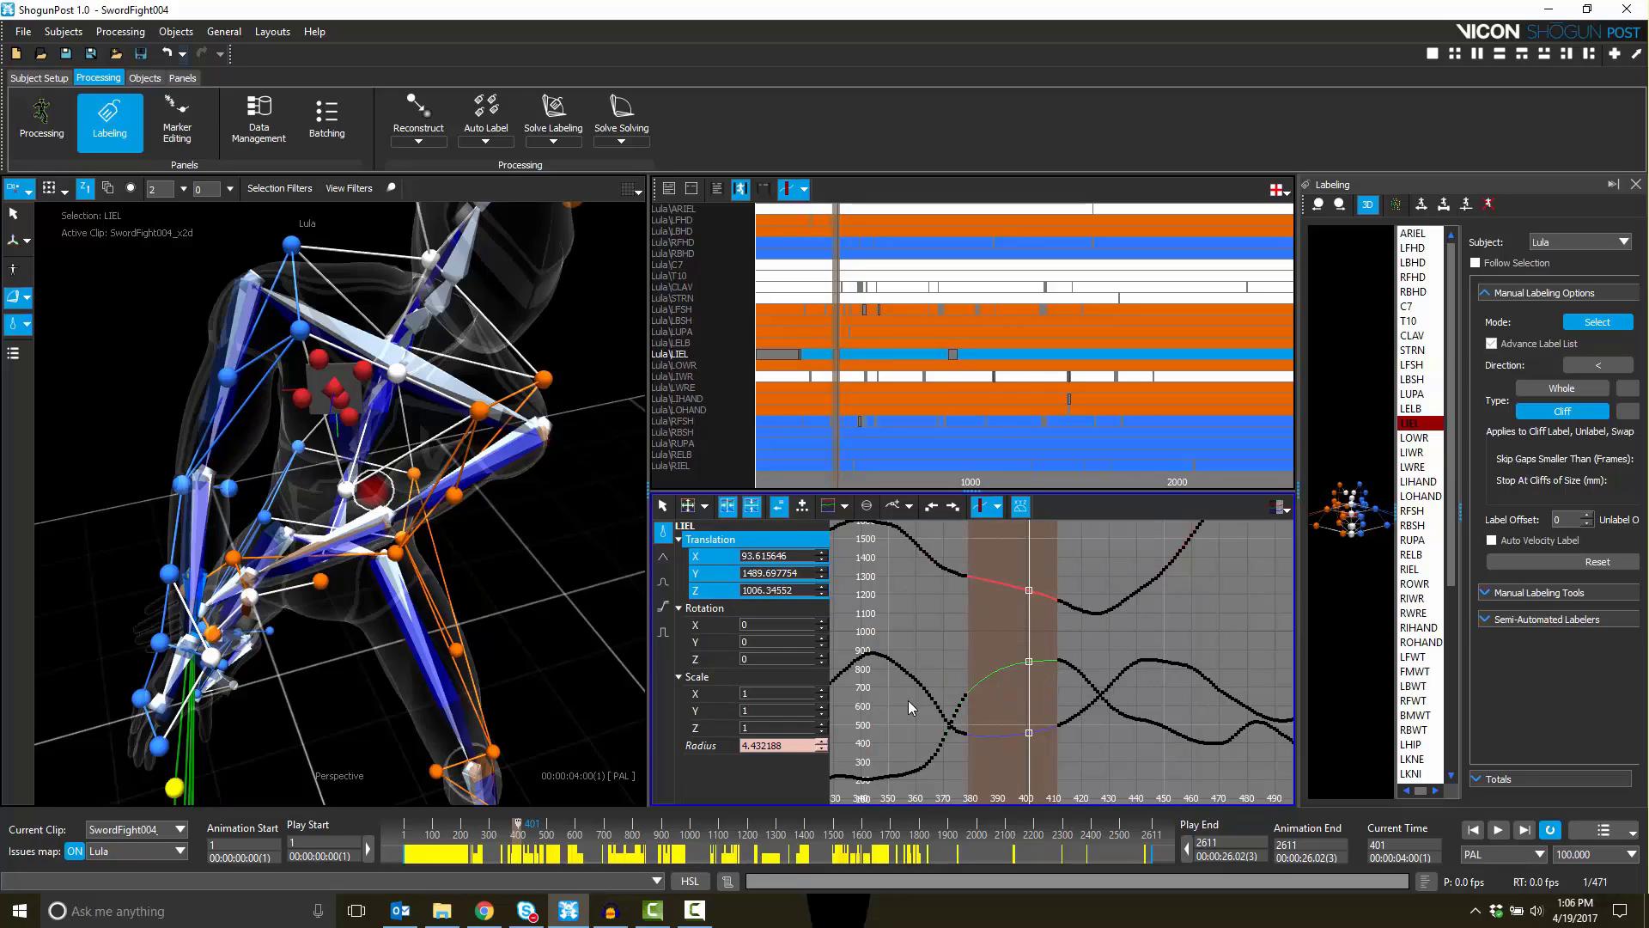
pyautogui.click(1020, 506)
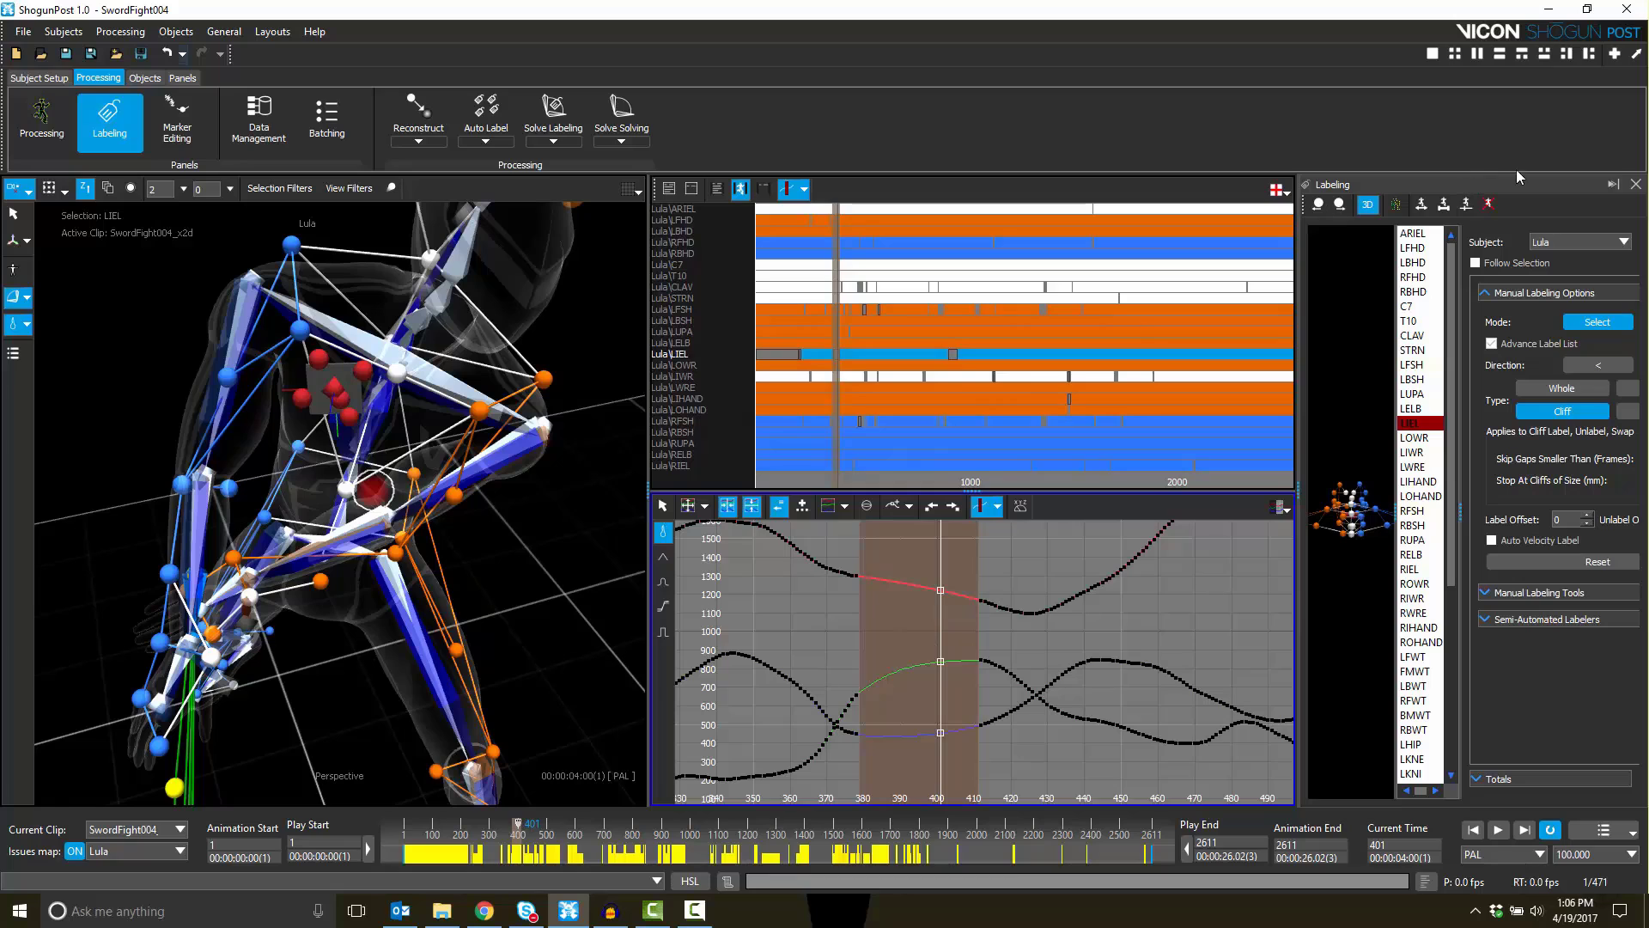
# Close the labeling tools and open the marker editing tools
pyautogui.click(1635, 184)
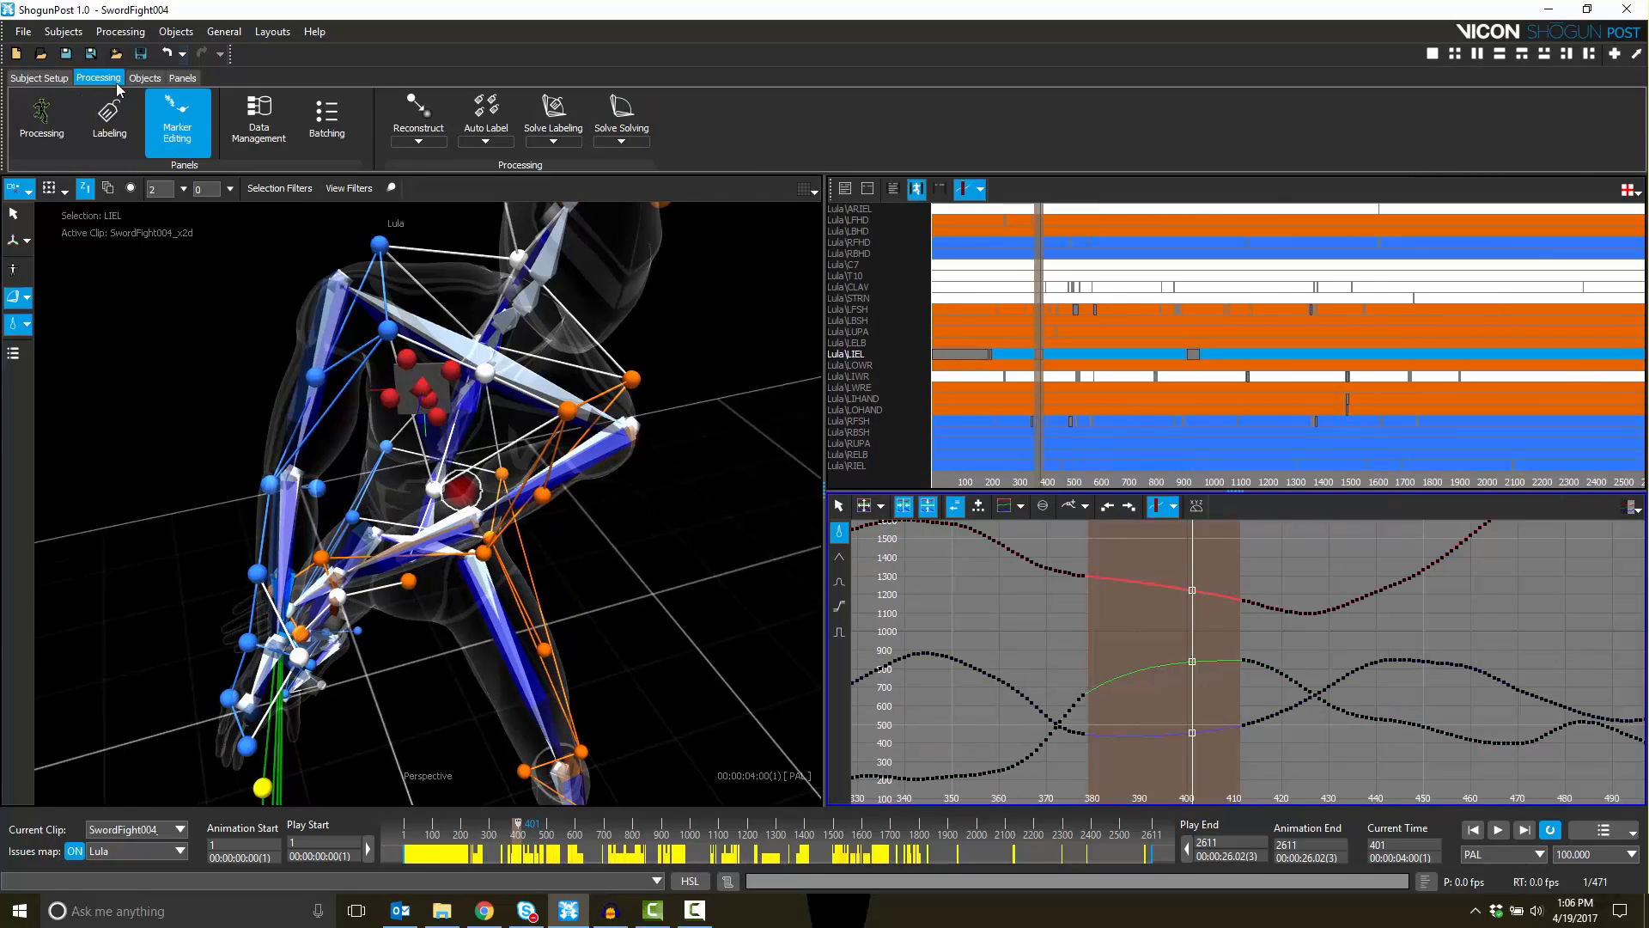
pyautogui.click(187, 121)
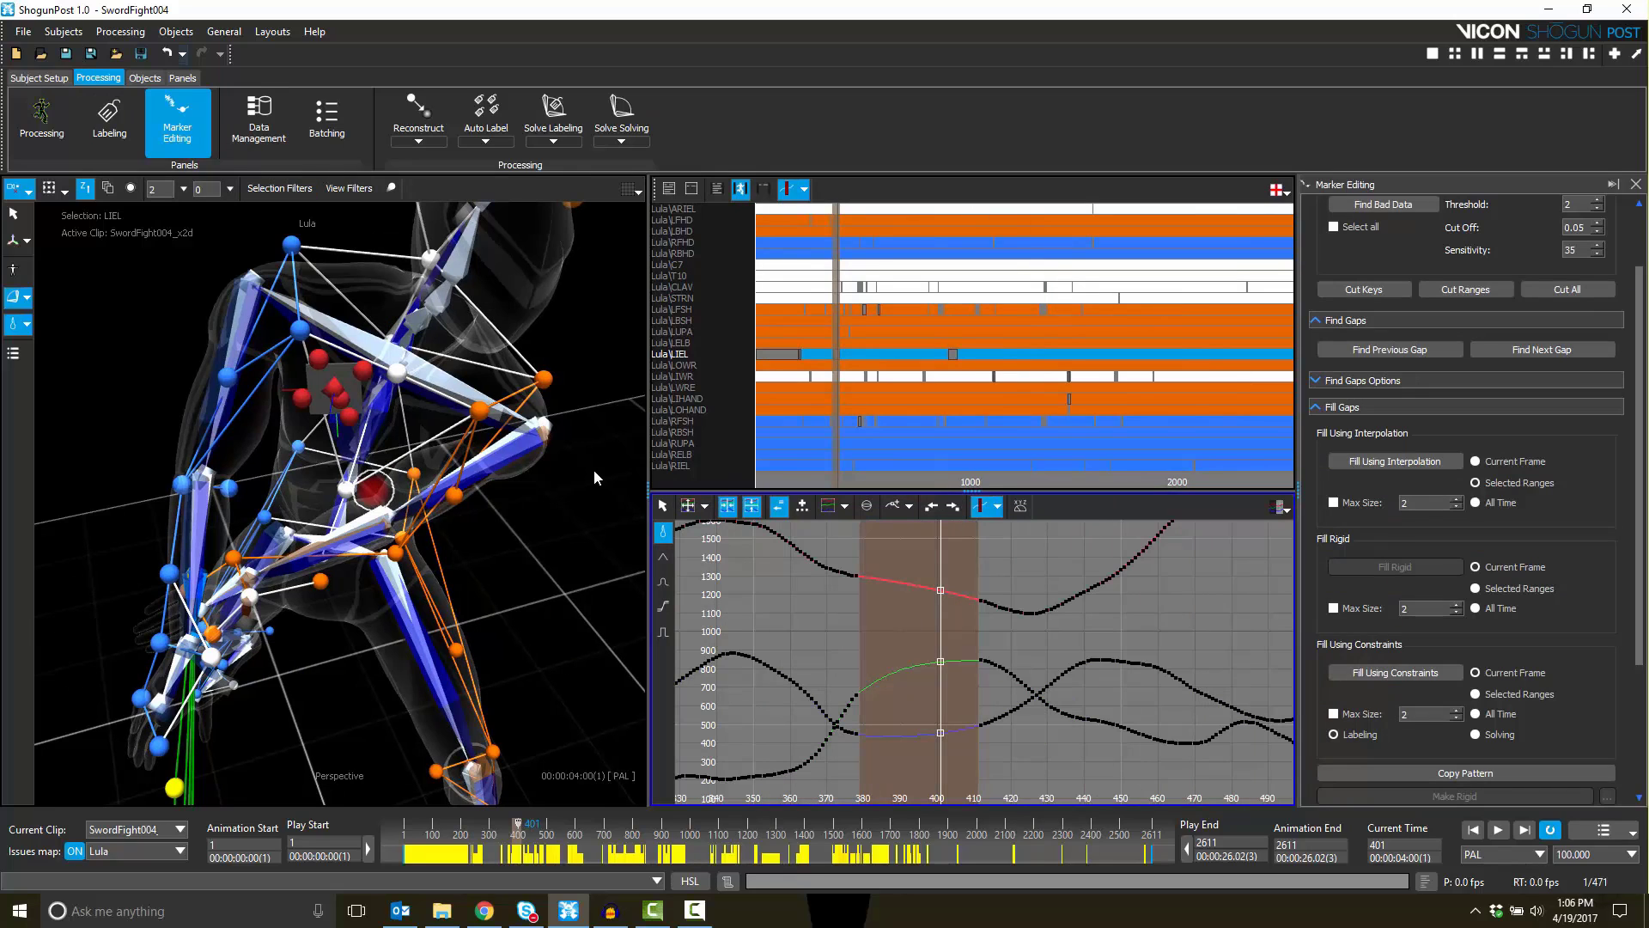
# Select the LFSH gap spanning frame 533 and examine the left front shoulder marker in the perspective view
pyautogui.keyDown('alt'); pyautogui.moveTo(1040, 316); pyautogui.dragTo(1050, 372, button='middle'); pyautogui.keyUp('alt')
pyautogui.keyDown('alt'); pyautogui.moveTo(921, 419); pyautogui.dragTo(972, 416, button='right'); pyautogui.keyUp('alt')
pyautogui.keyDown('alt'); pyautogui.moveTo(967, 298); pyautogui.dragTo(976, 338, button='right'); pyautogui.keyUp('alt')
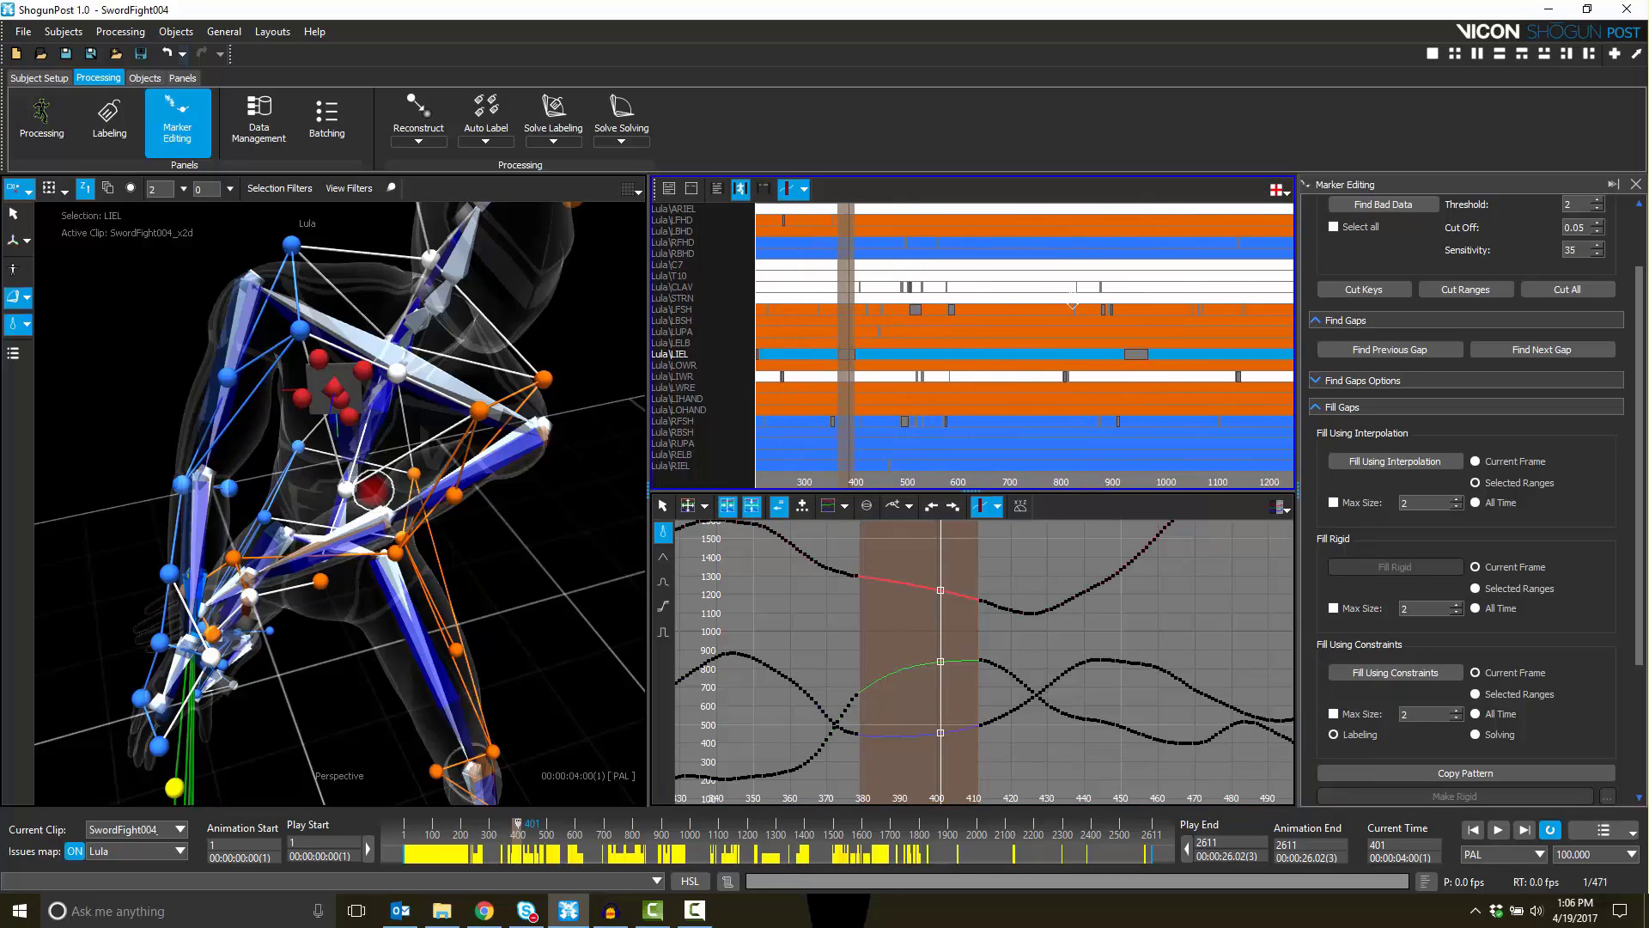
pyautogui.keyDown('alt'); pyautogui.moveTo(976, 338); pyautogui.dragTo(963, 341, button='middle'); pyautogui.keyUp('alt')
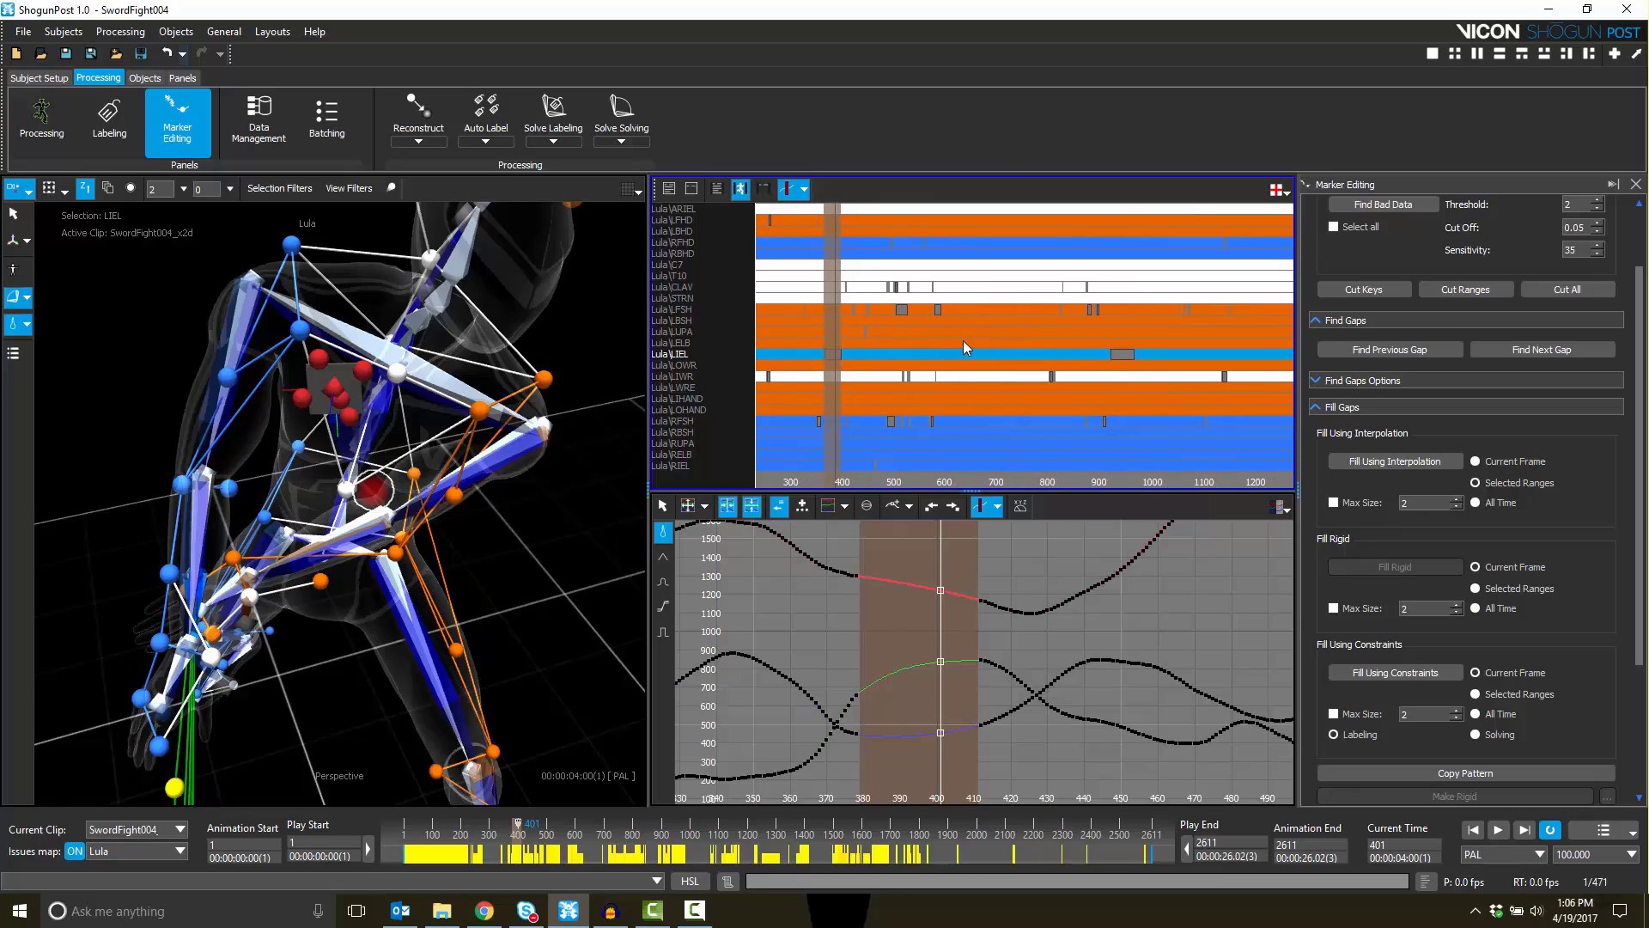
pyautogui.click(903, 309)
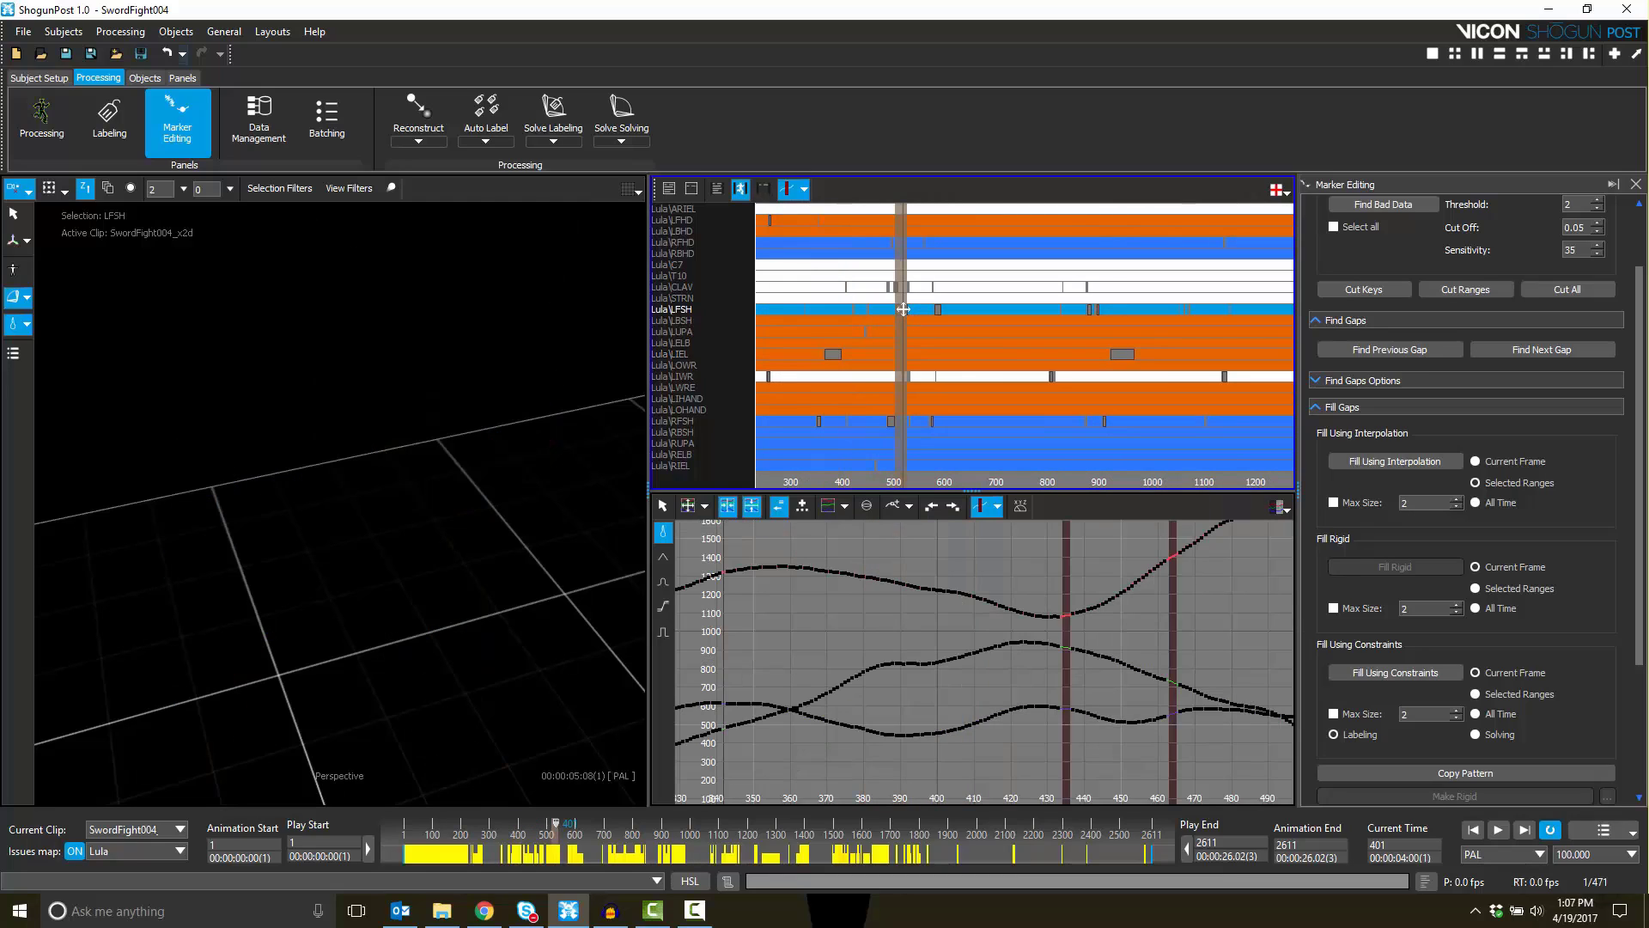
pyautogui.keyDown('alt'); pyautogui.moveTo(488, 633); pyautogui.dragTo(501, 579, button='right'); pyautogui.keyUp('alt')
pyautogui.keyDown('alt'); pyautogui.moveTo(502, 579); pyautogui.dragTo(326, 657); pyautogui.keyUp('alt')
pyautogui.keyDown('alt'); pyautogui.moveTo(326, 657); pyautogui.dragTo(461, 633, button='right'); pyautogui.keyUp('alt')
pyautogui.keyDown('alt'); pyautogui.moveTo(460, 633); pyautogui.dragTo(451, 557, button='middle'); pyautogui.keyUp('alt')
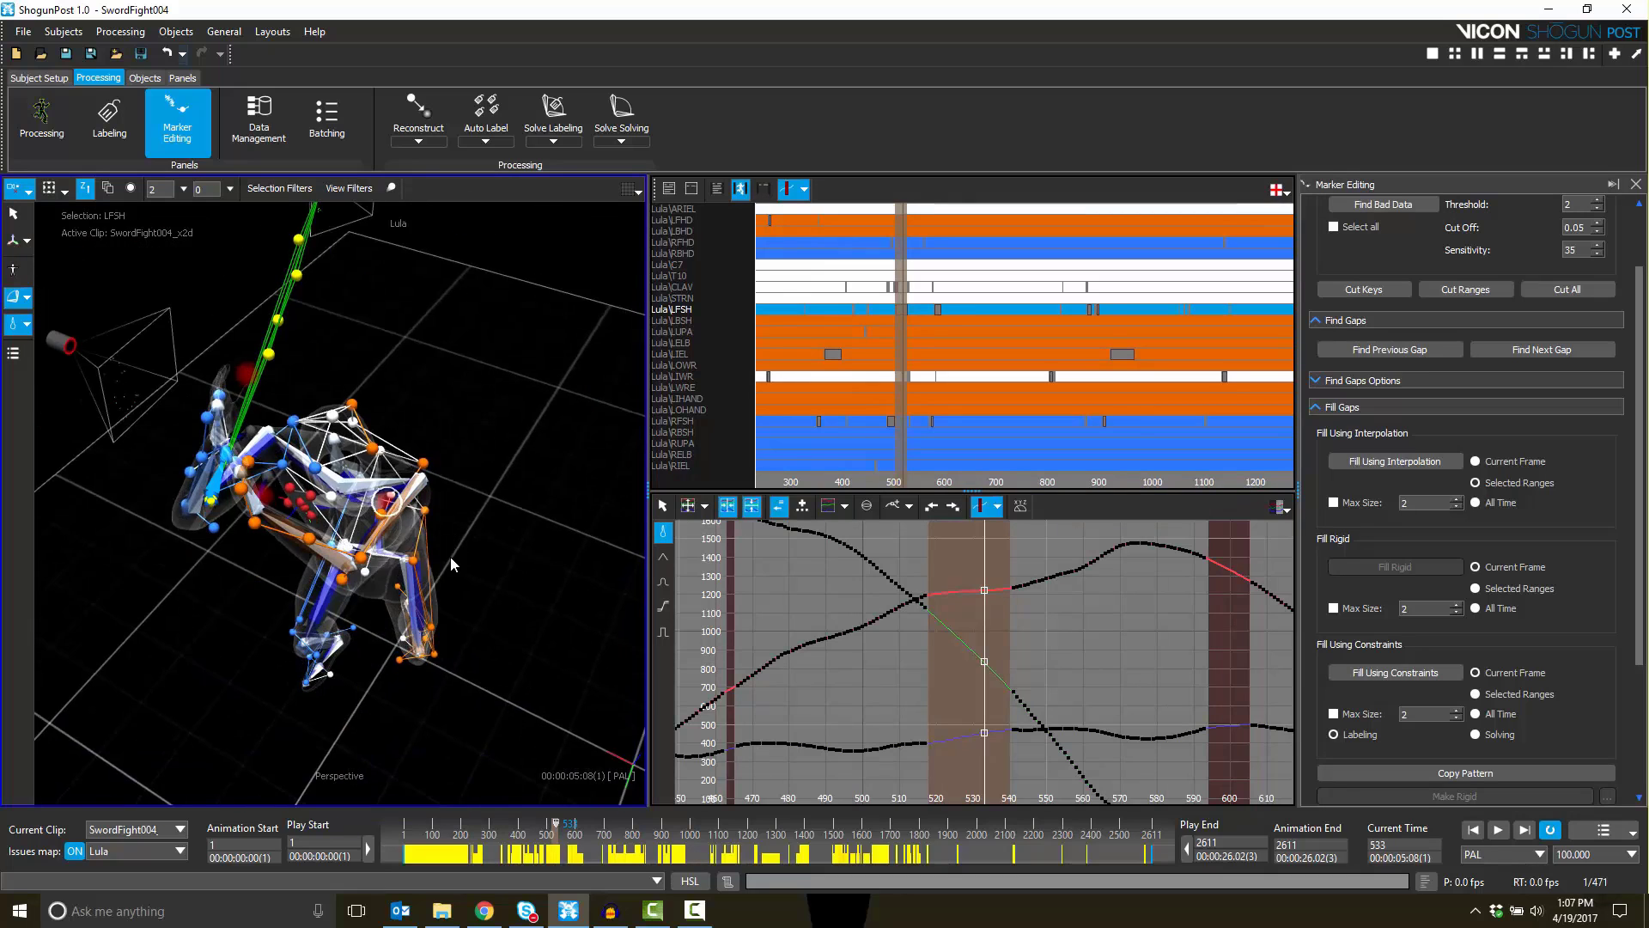
pyautogui.scroll(6, 450, 555)
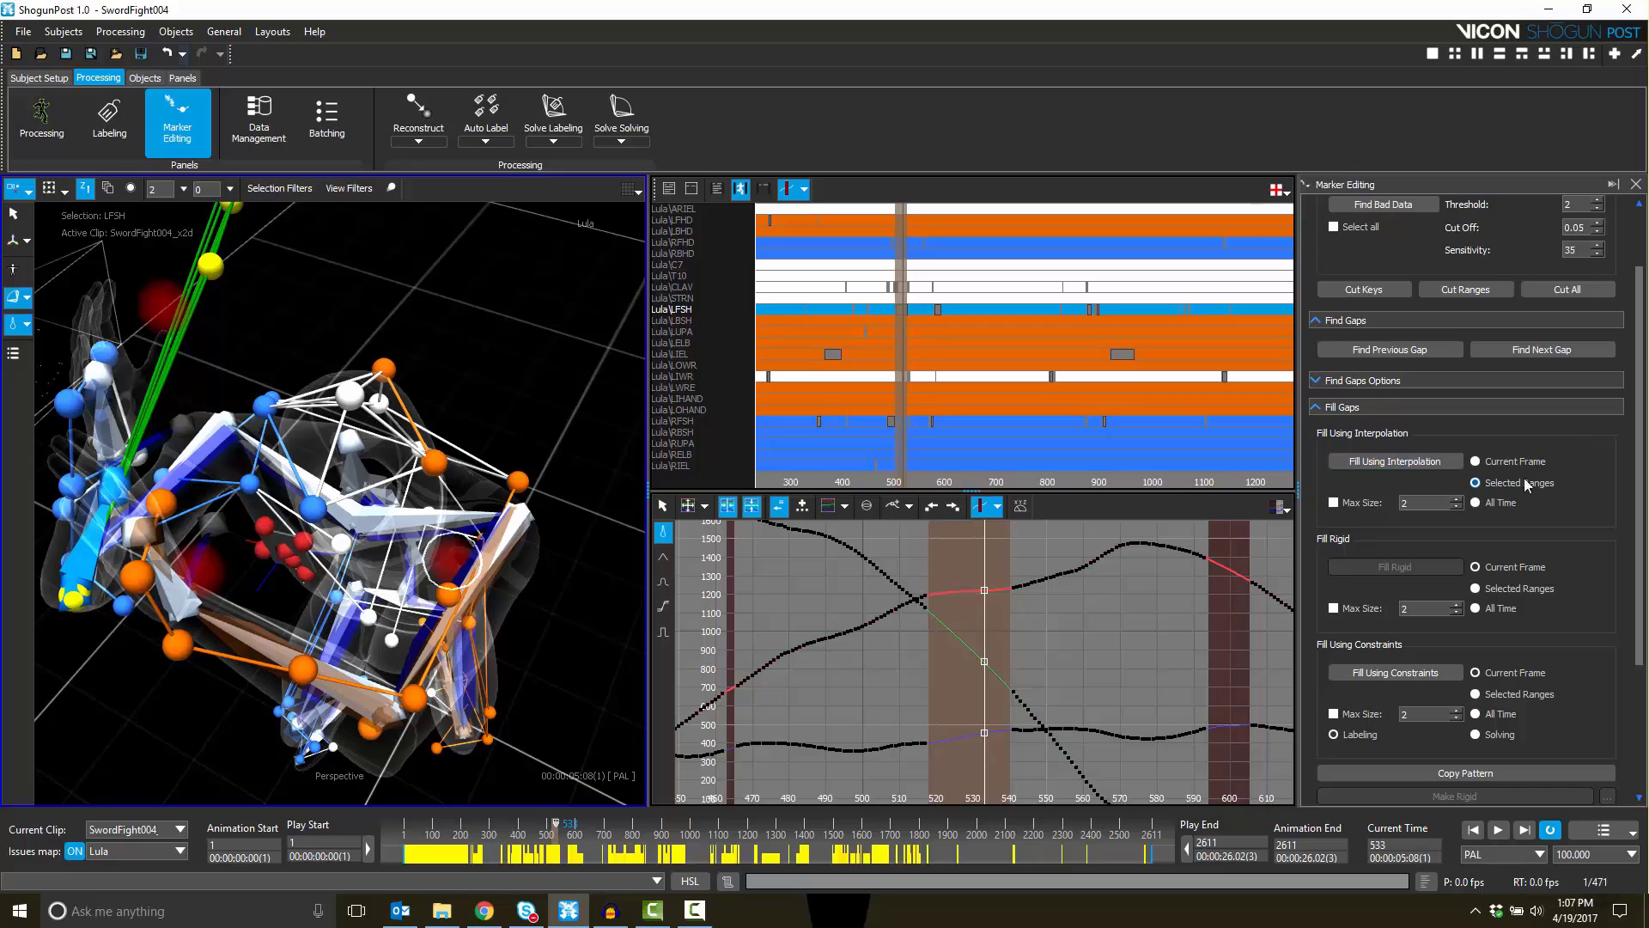
# Fill the selected LFSH gap using interpolation over the selected ranges and inspect the filled marker from several angles
pyautogui.click(1416, 463)
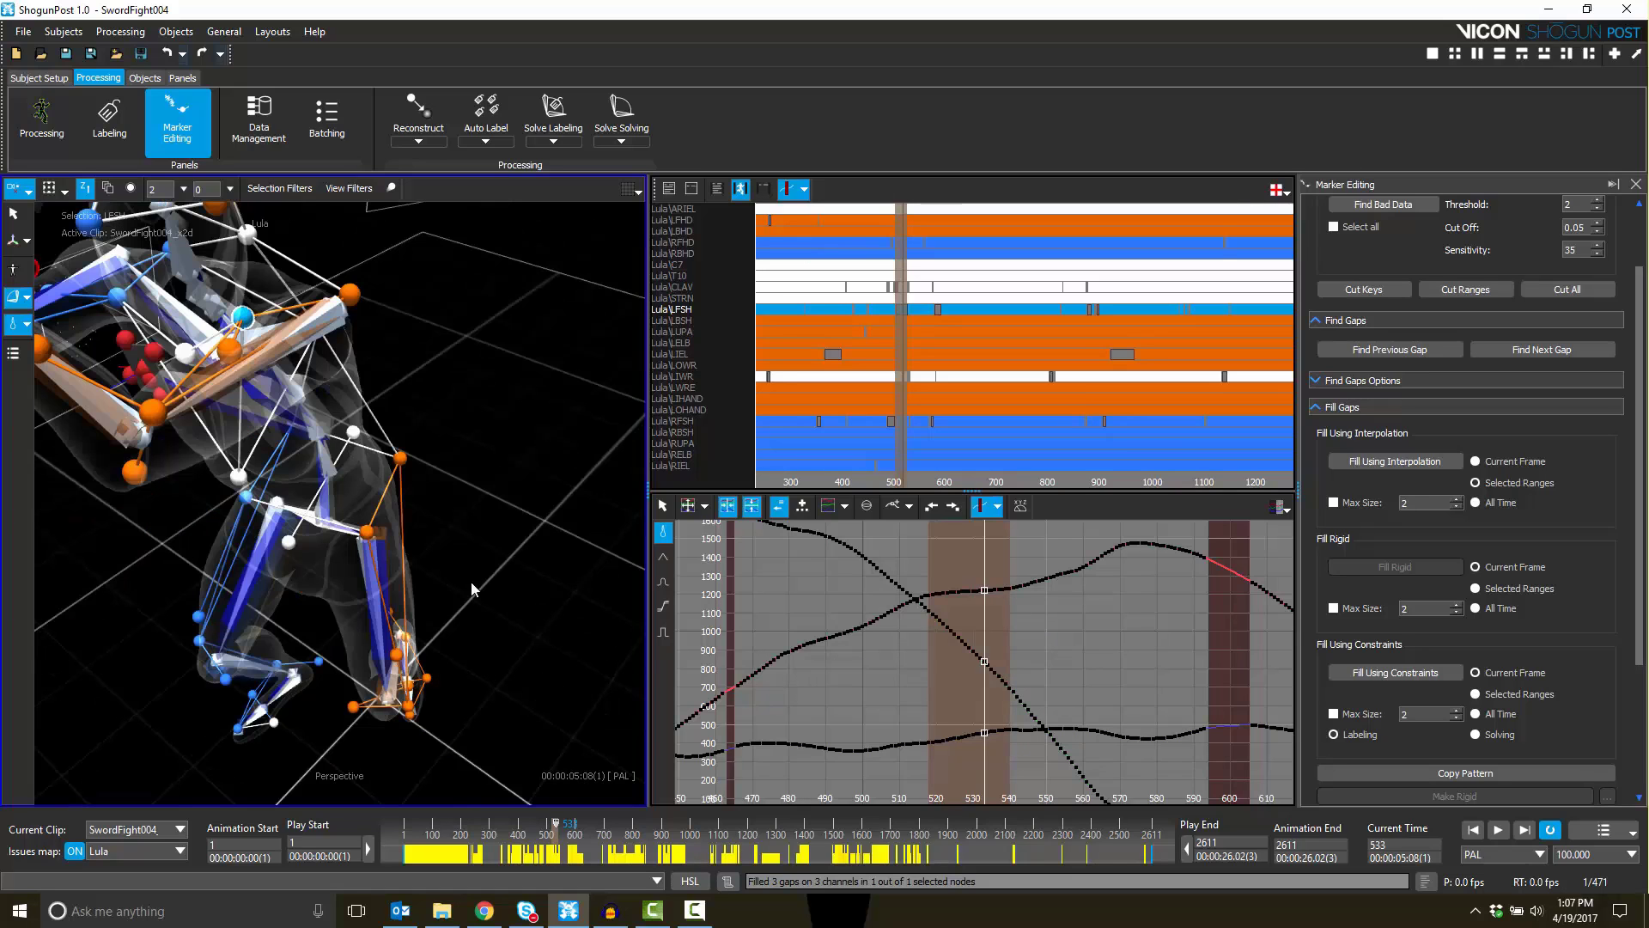
pyautogui.keyDown('alt'); pyautogui.moveTo(470, 581); pyautogui.dragTo(656, 627); pyautogui.keyUp('alt')
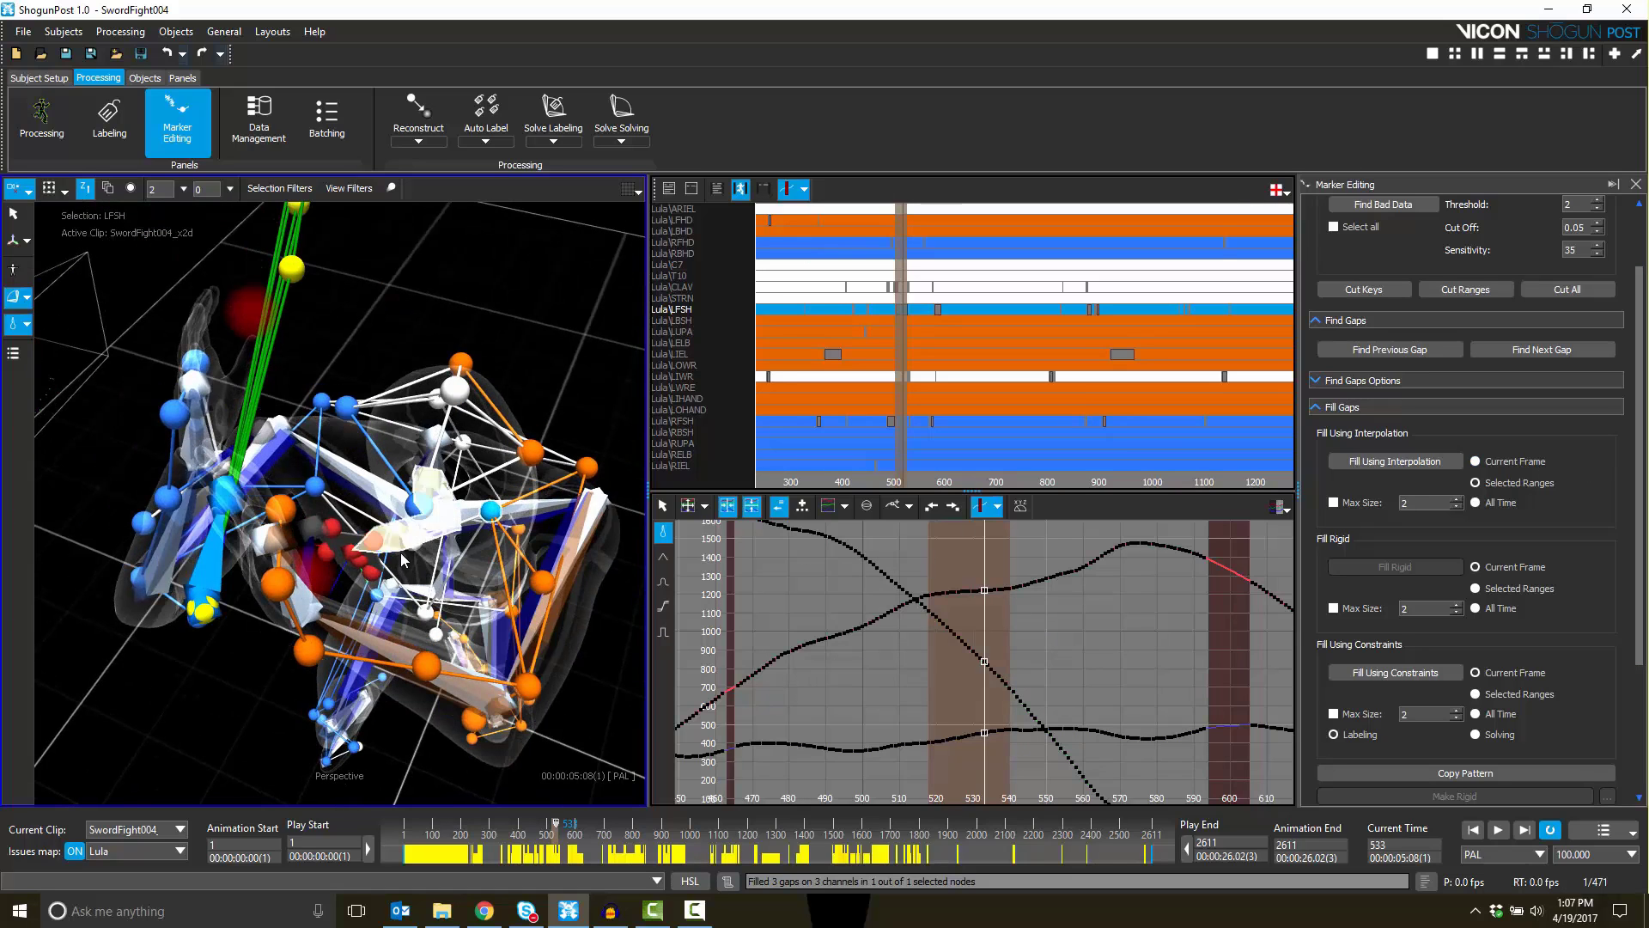
pyautogui.keyDown('alt'); pyautogui.moveTo(399, 558); pyautogui.dragTo(385, 530); pyautogui.keyUp('alt')
pyautogui.keyDown('alt'); pyautogui.moveTo(385, 529); pyautogui.dragTo(730, 449, button='right'); pyautogui.keyUp('alt')
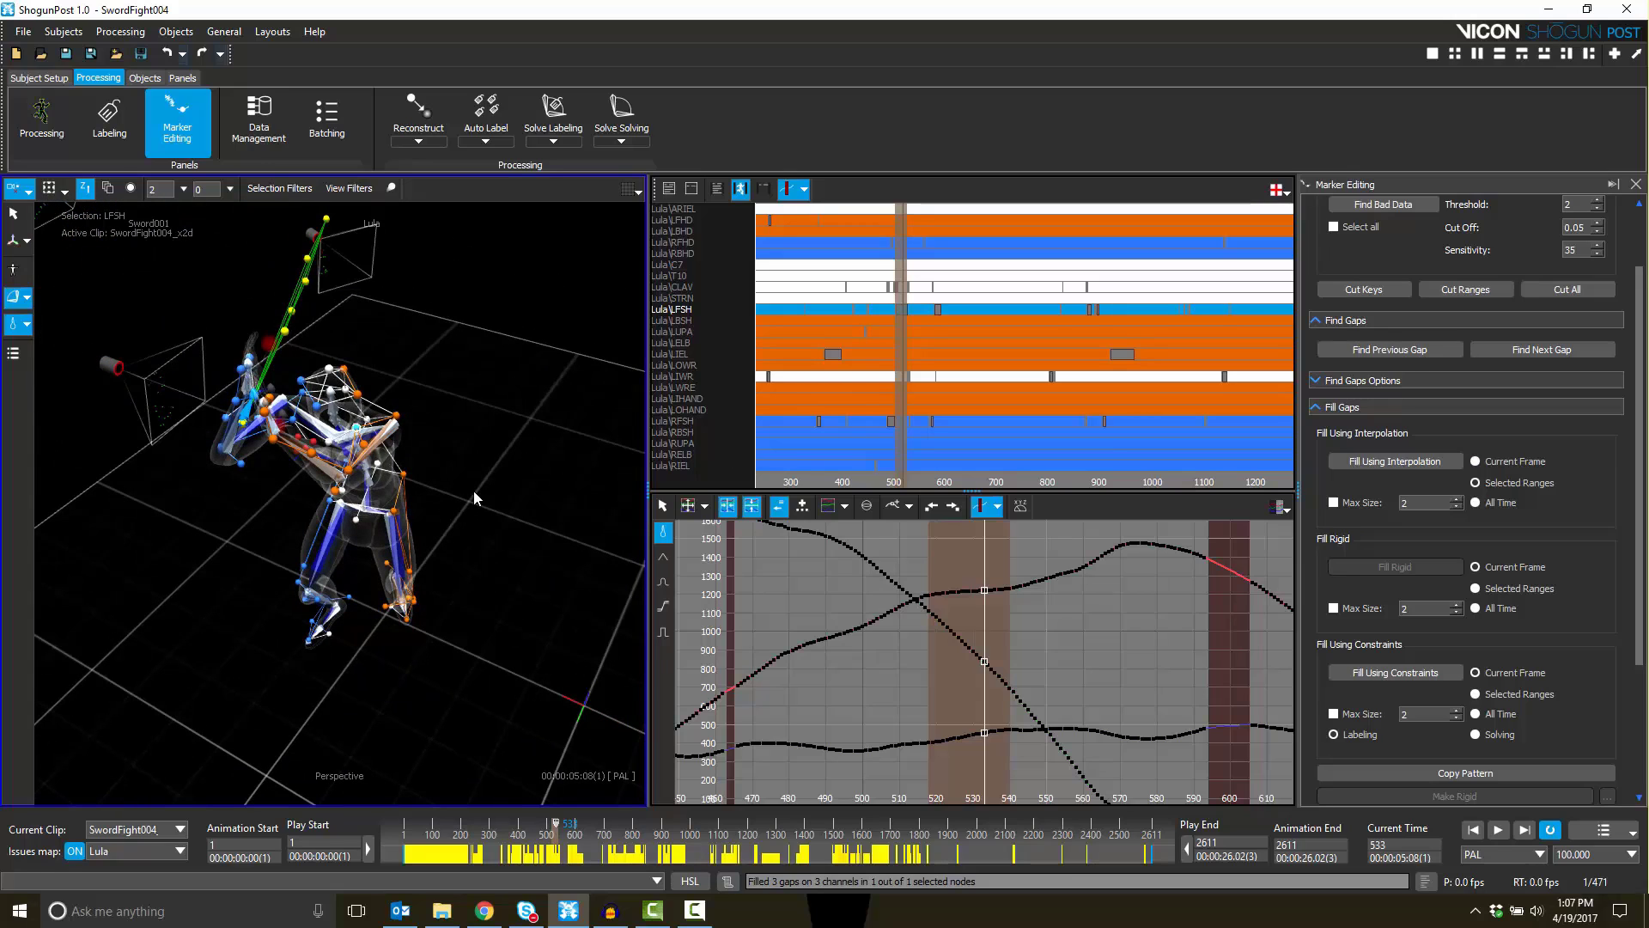